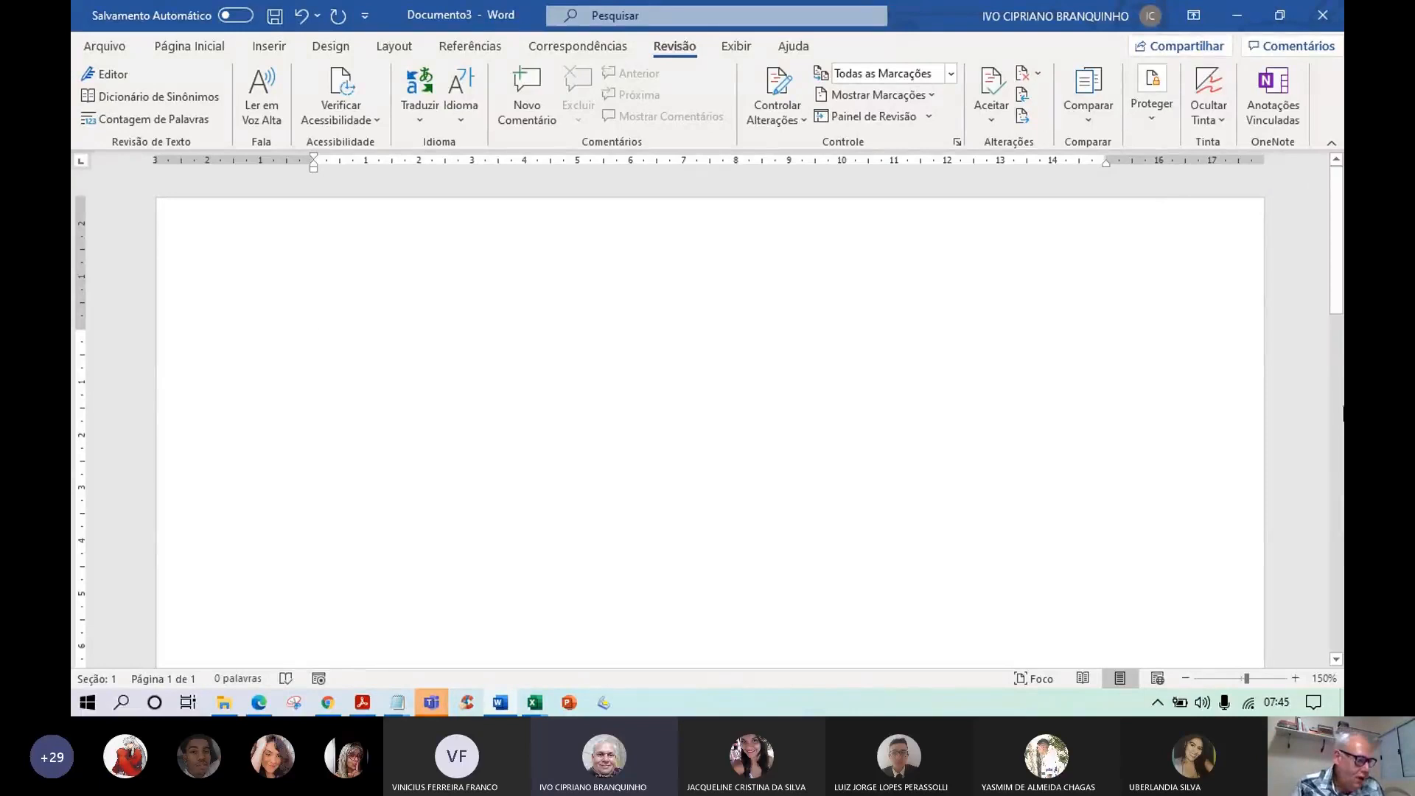
- Enter the sample-text formula =rand(3,10) at the beginning of the blank document
{"action": "left_click", "coordinate": [1294, 679]}
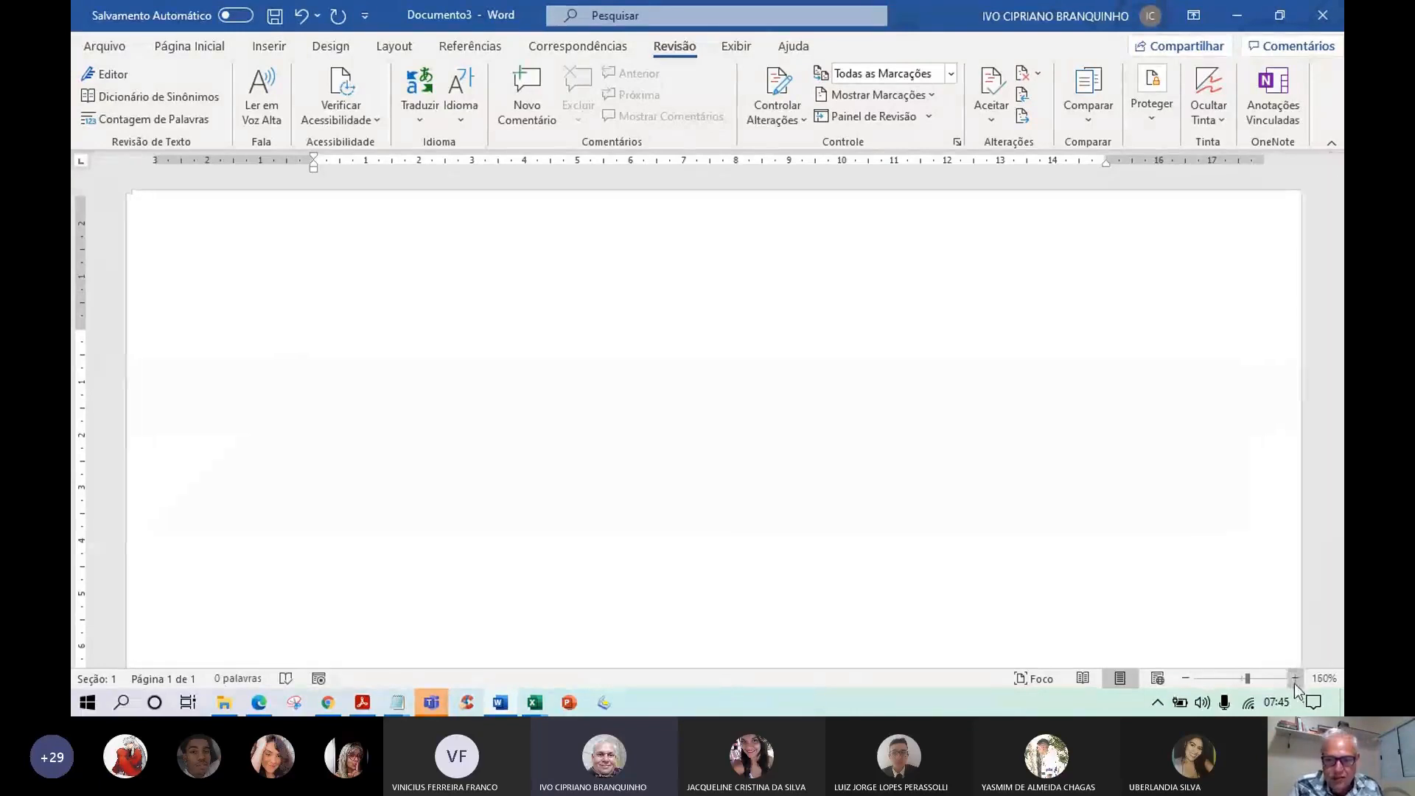
{"action": "left_click", "coordinate": [1294, 680]}
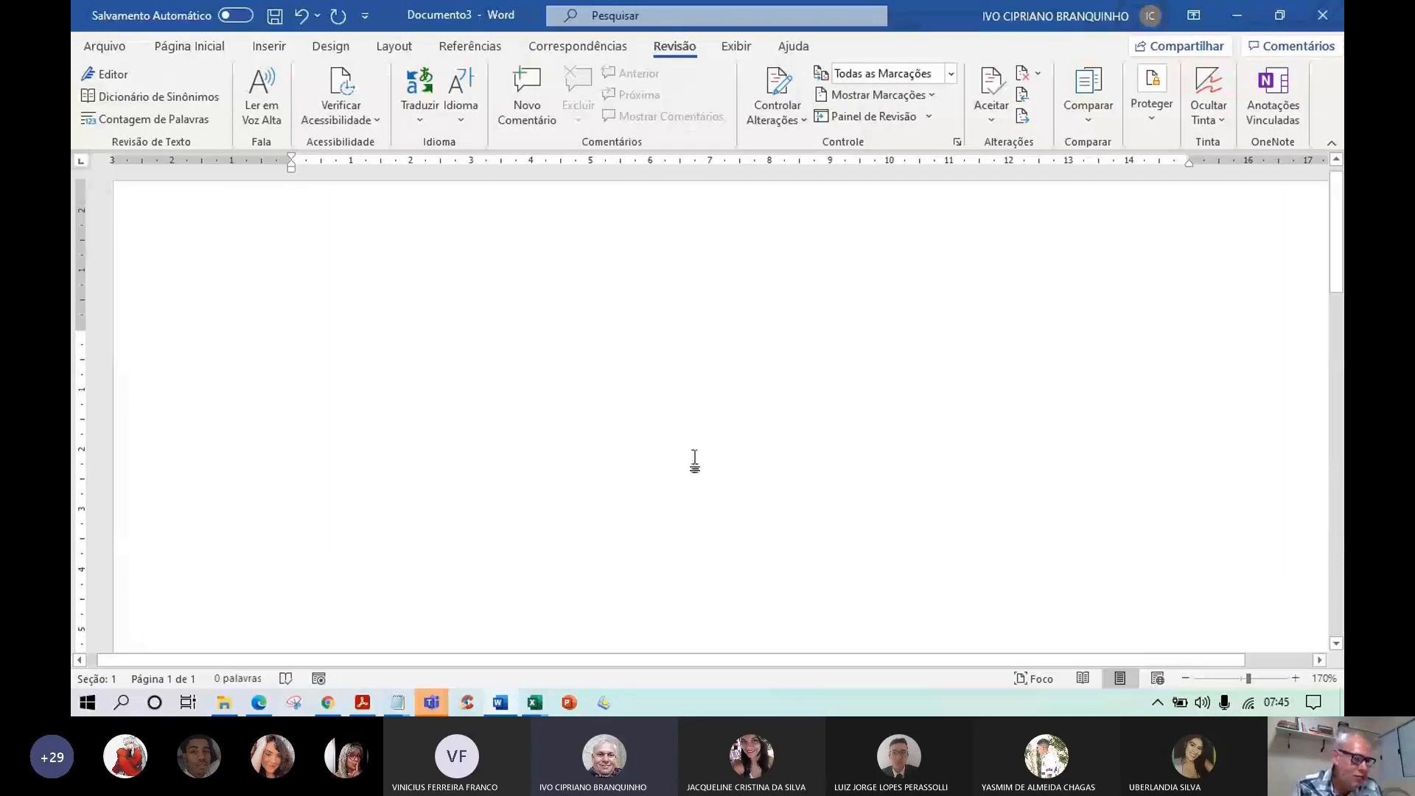
{"action": "type", "text": "="}
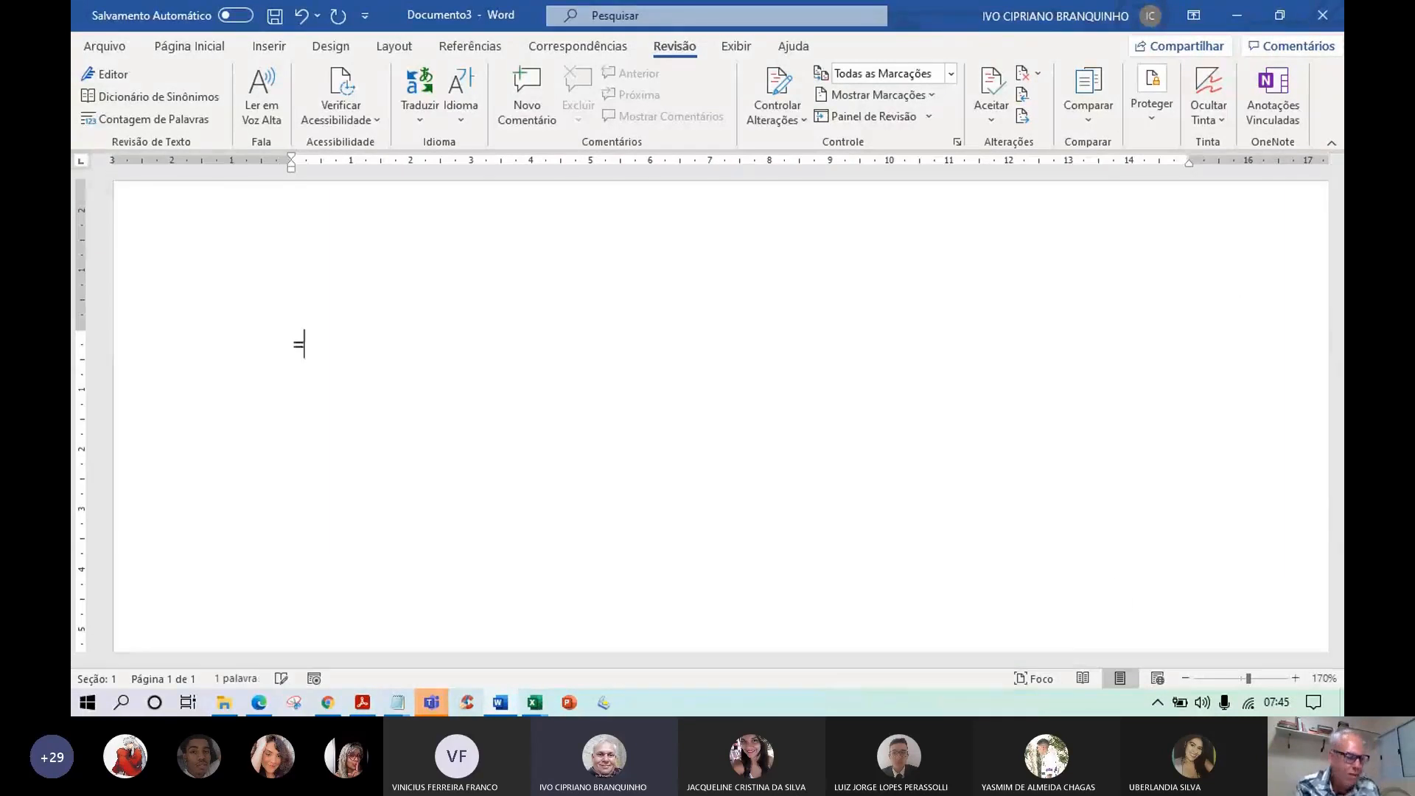
{"action": "type", "text": "ra"}
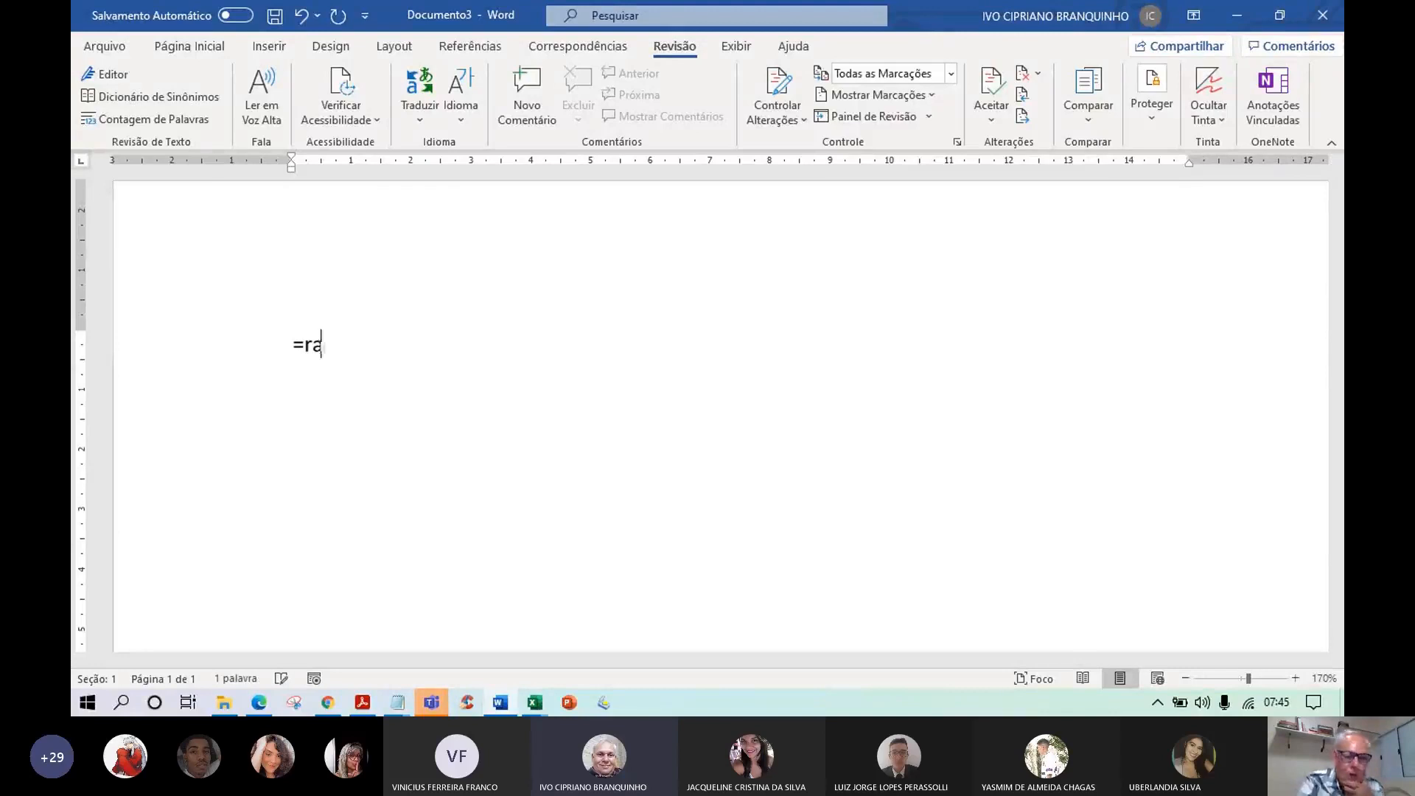
{"action": "type", "text": "nd"}
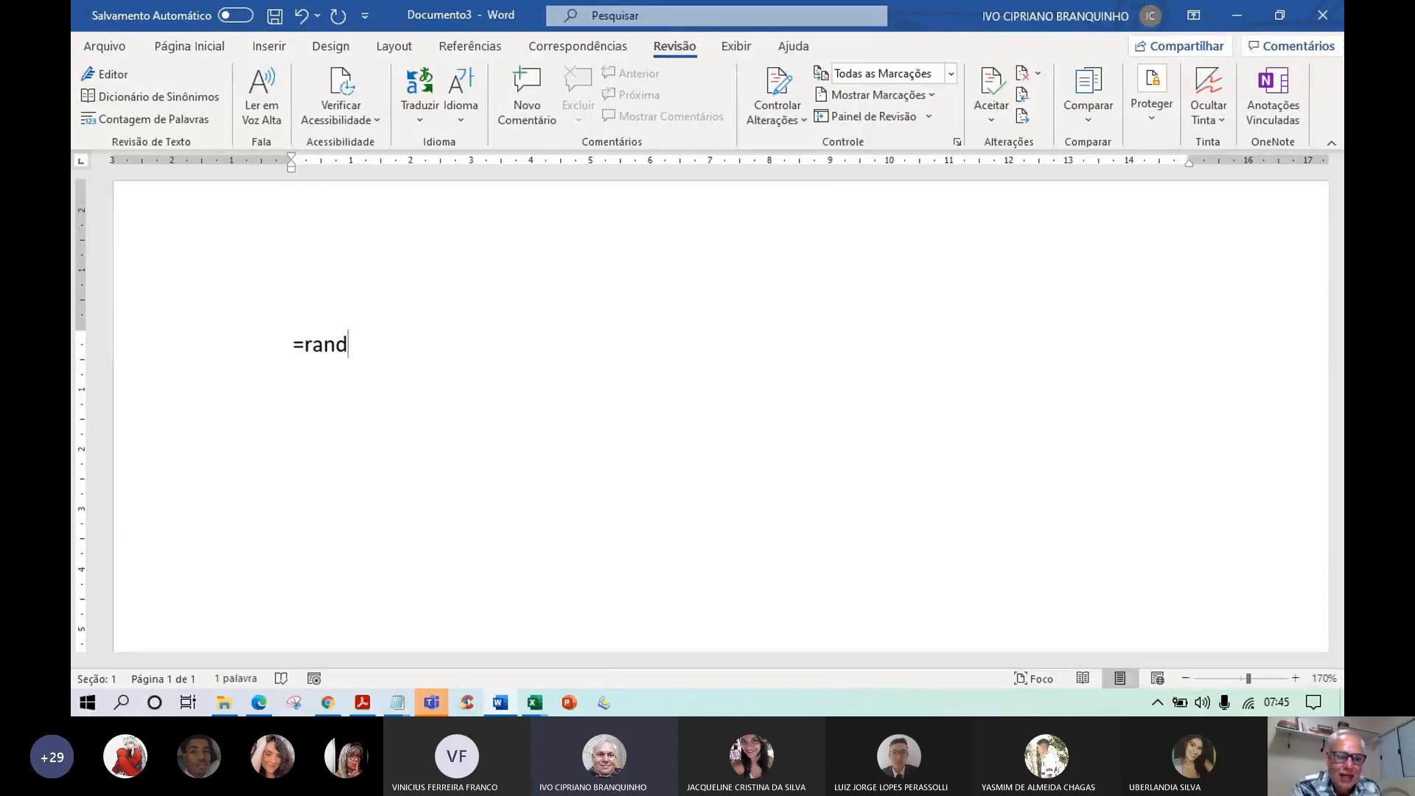
{"action": "type", "text": "("}
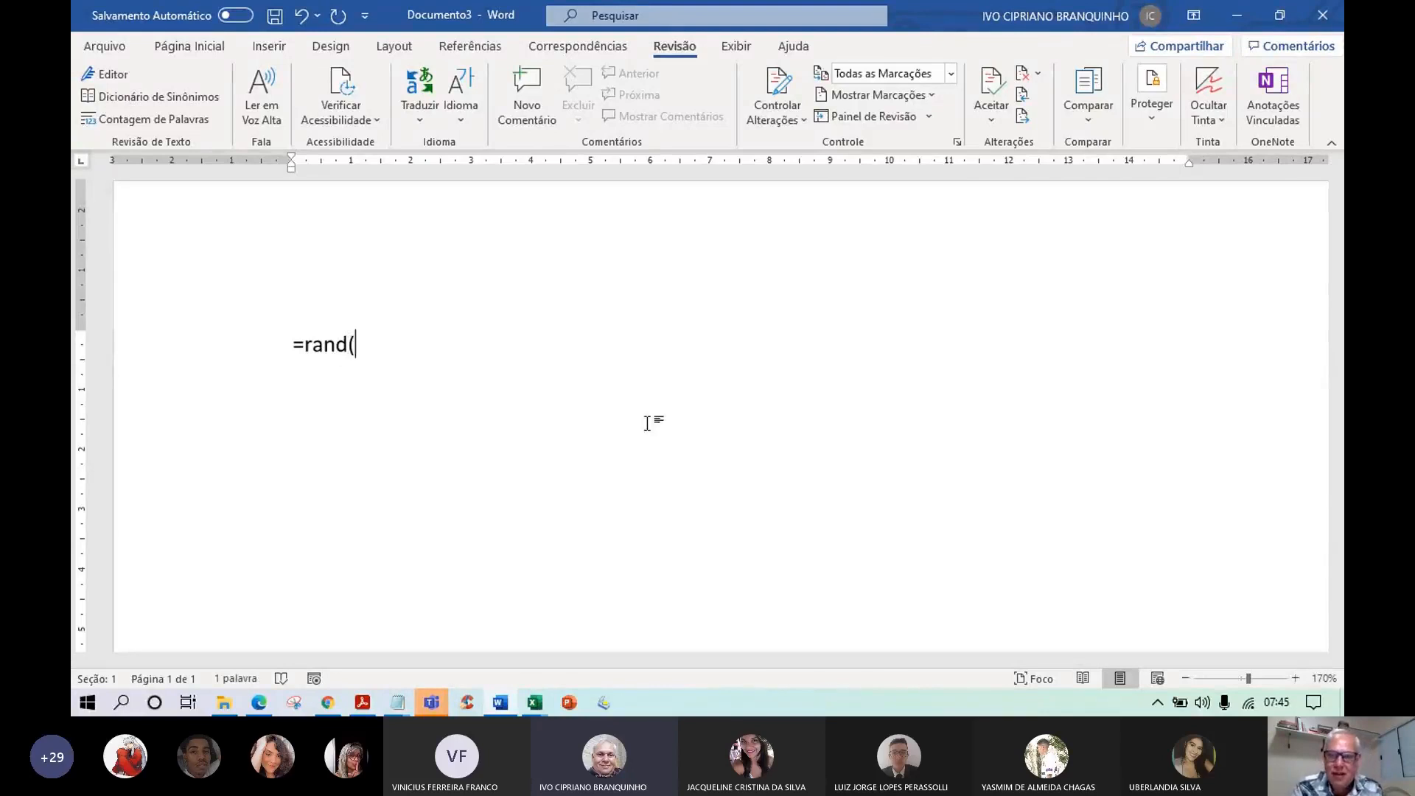
{"action": "type", "text": "3"}
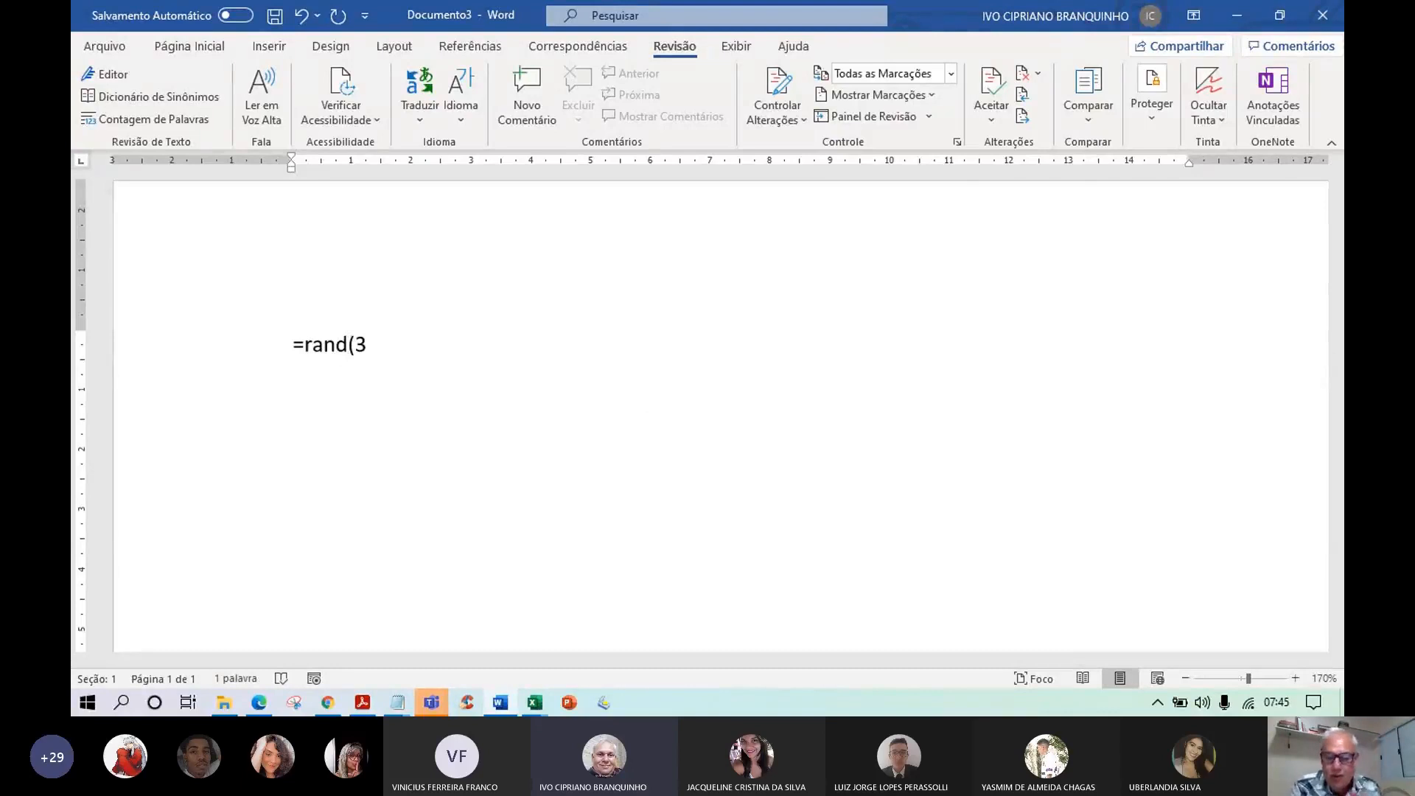
{"action": "type", "text": ","}
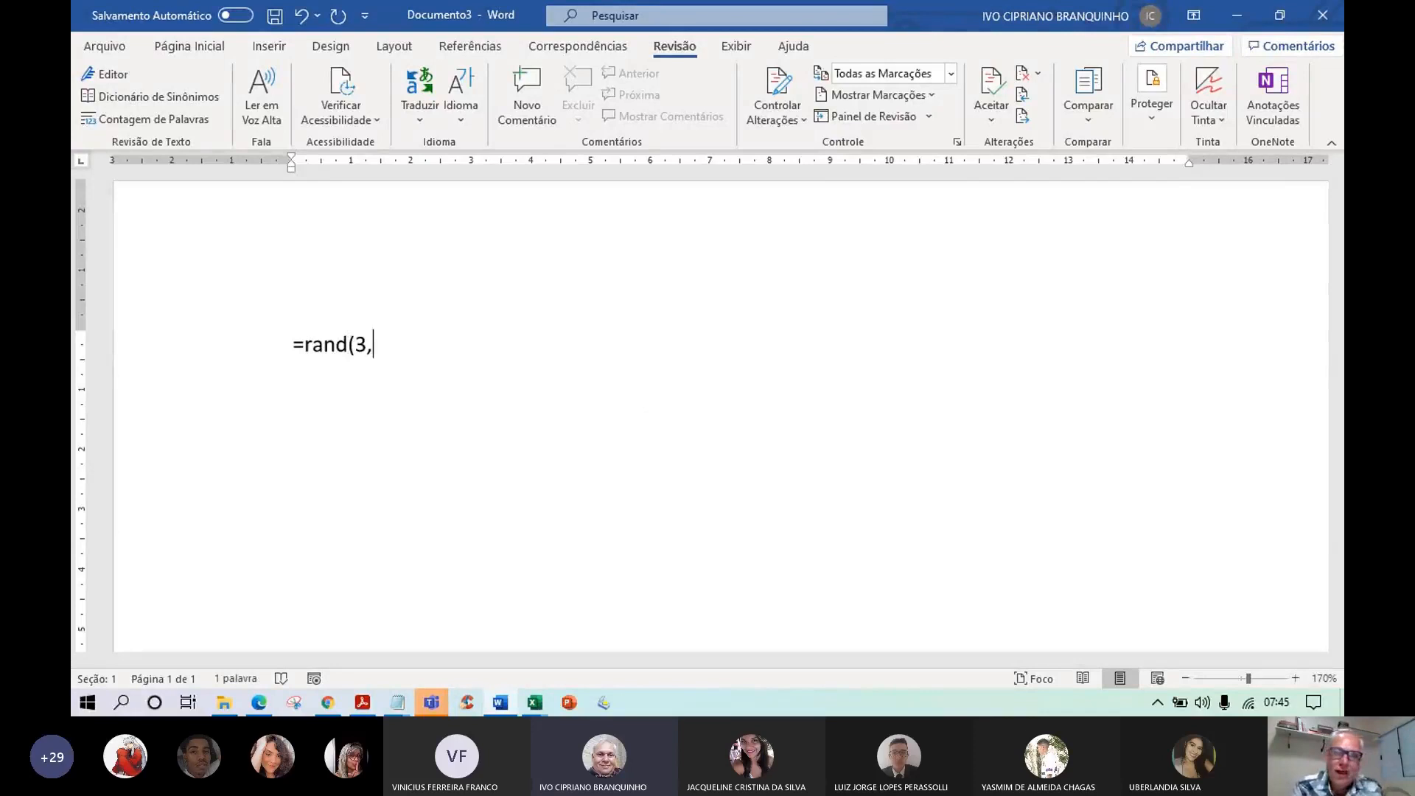
{"action": "type", "text": "10"}
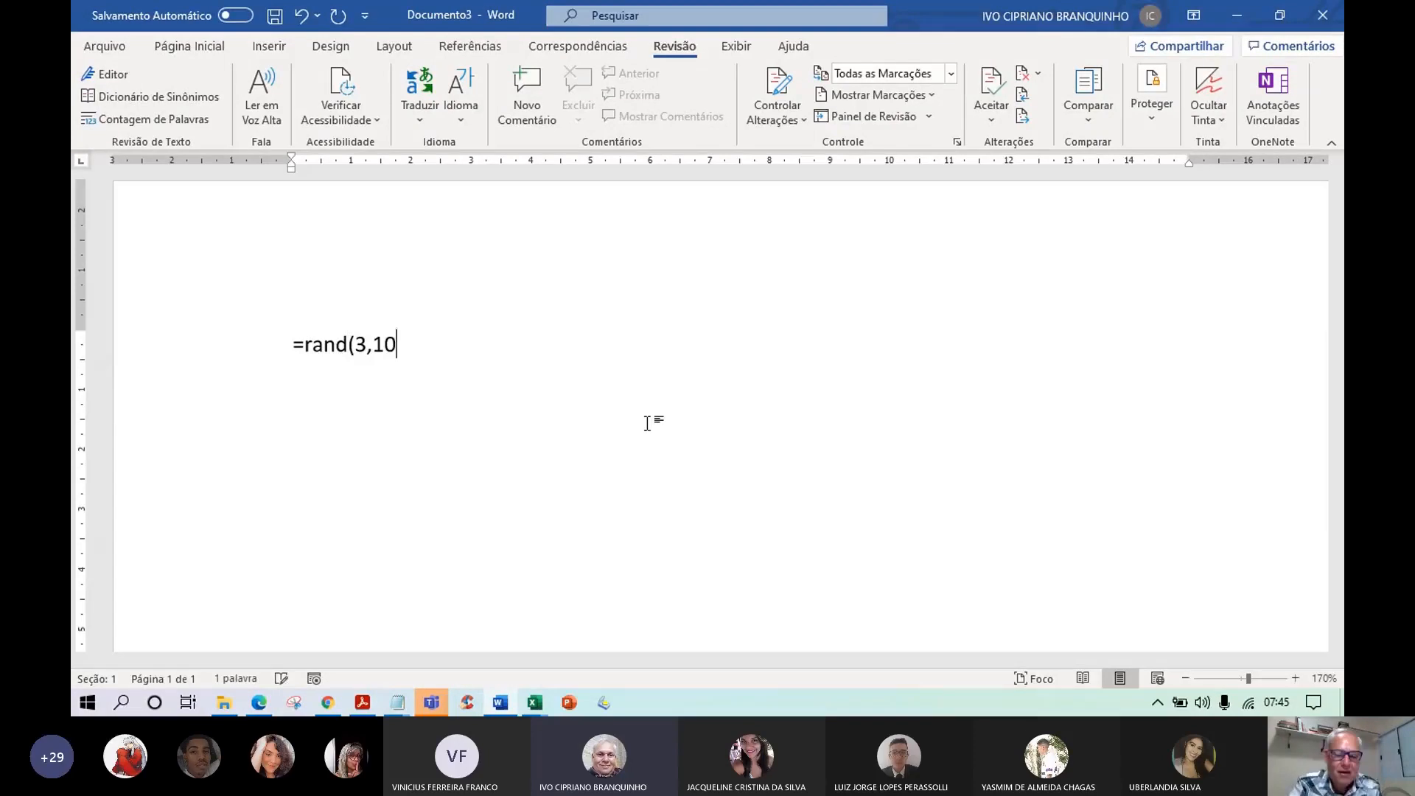
{"action": "type", "text": ")"}
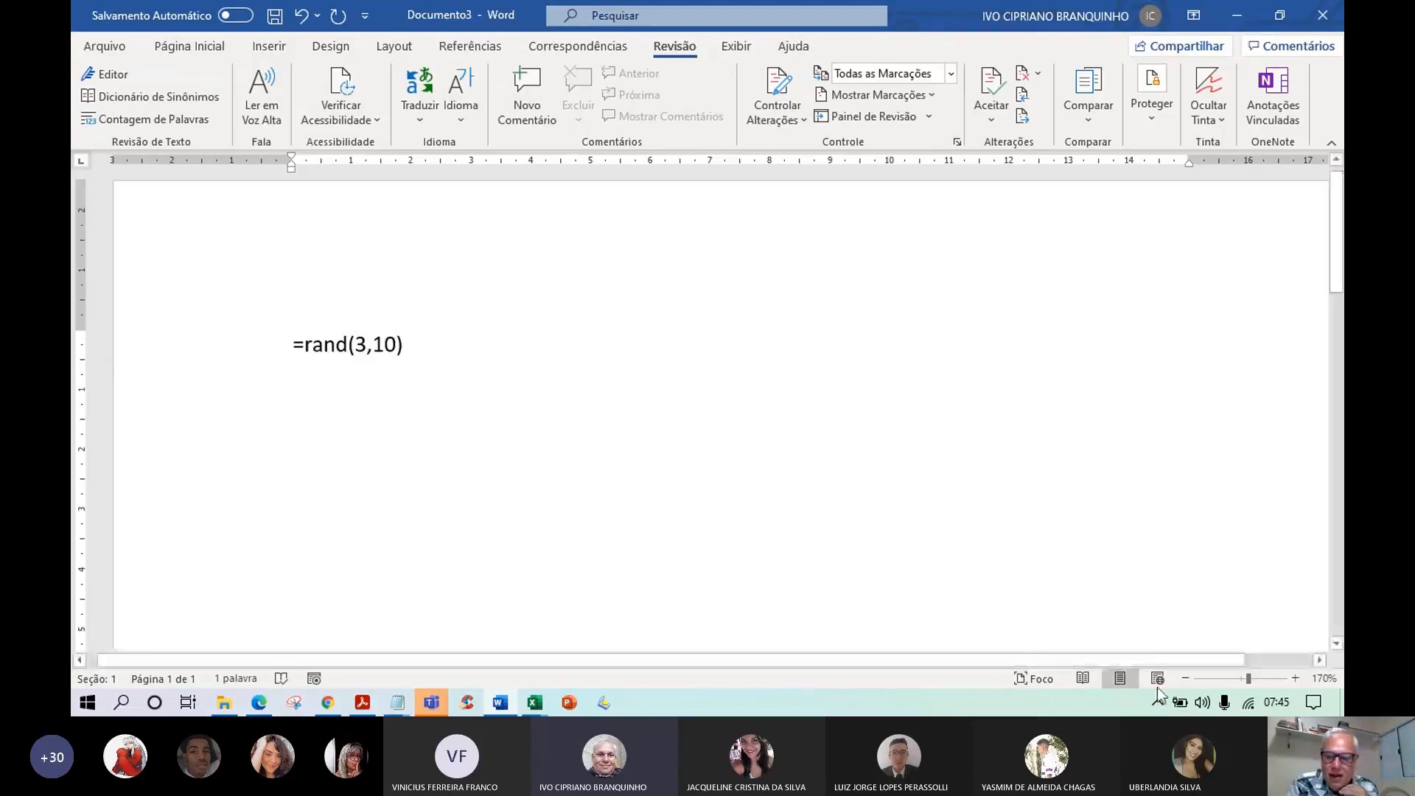
- Enlarge the page view to 310% to examine the =rand(3,10) formula
{"action": "left_click", "coordinate": [1295, 677]}
{"action": "left_click", "coordinate": [1295, 678]}
{"action": "left_click", "coordinate": [1295, 678]}
{"action": "left_click", "coordinate": [1295, 678]}
{"action": "left_click", "coordinate": [1295, 678]}
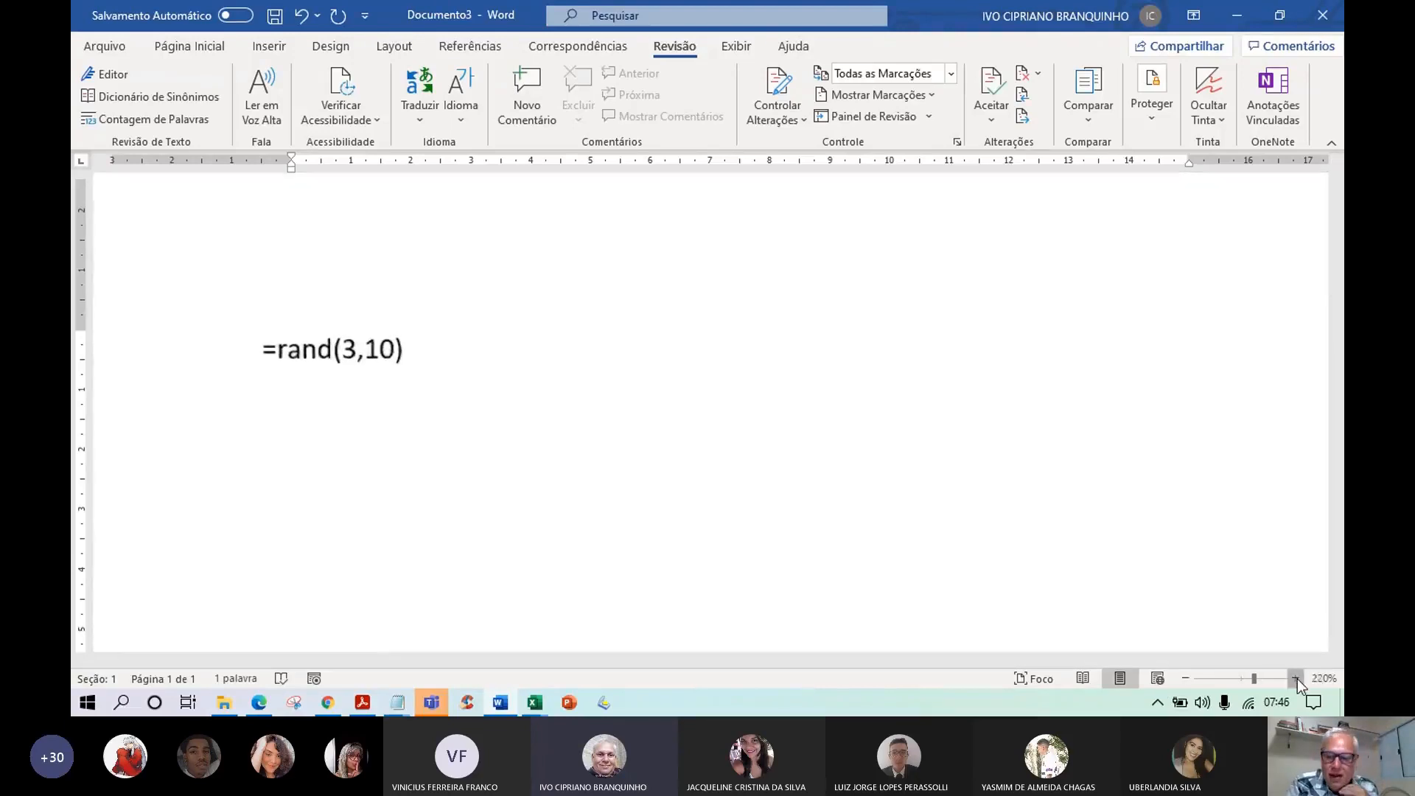
{"action": "left_click", "coordinate": [1295, 678]}
{"action": "left_click", "coordinate": [1295, 678]}
{"action": "left_click", "coordinate": [1296, 678]}
{"action": "left_click", "coordinate": [1296, 678]}
{"action": "left_click", "coordinate": [1295, 678]}
{"action": "left_click", "coordinate": [1295, 678]}
{"action": "left_click", "coordinate": [1296, 677]}
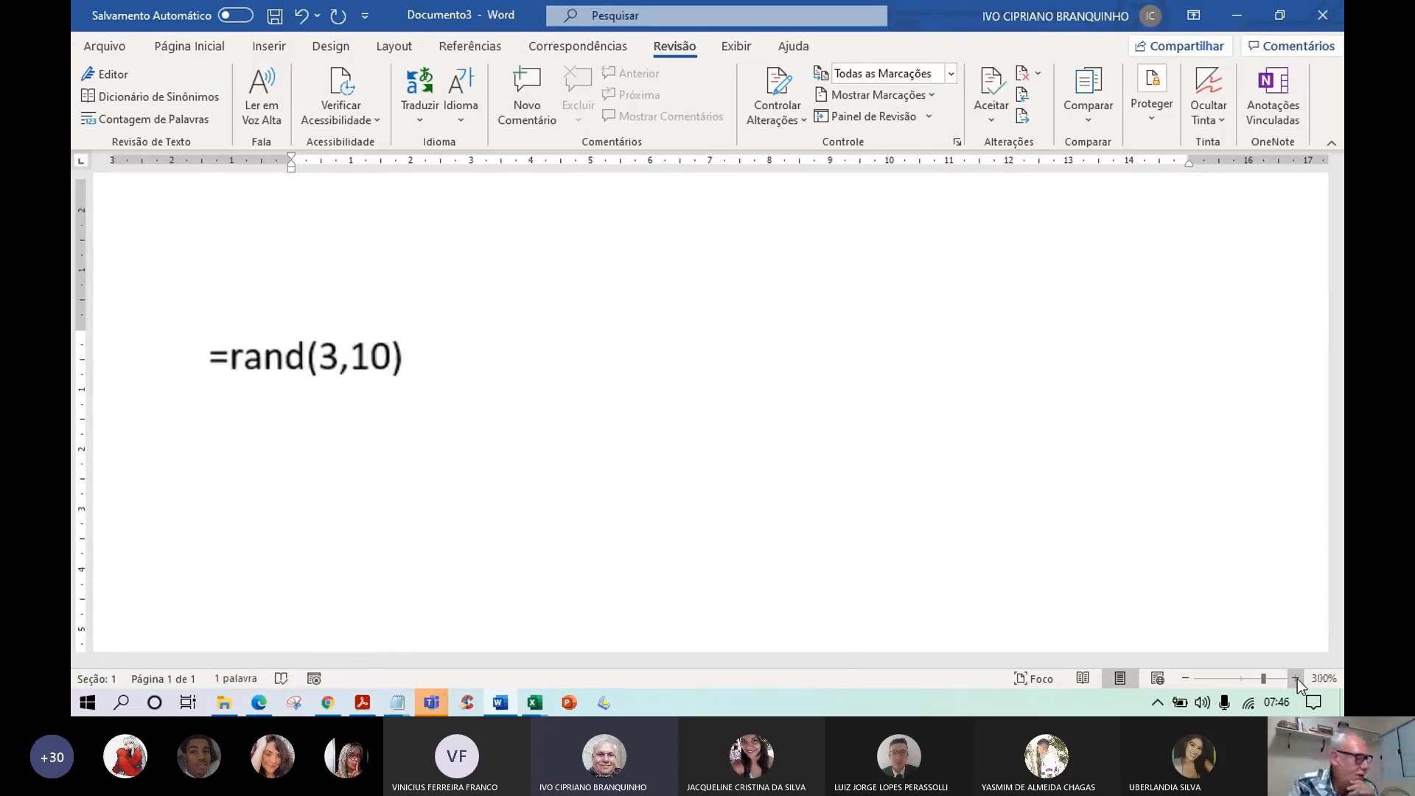
{"action": "left_click", "coordinate": [1295, 678]}
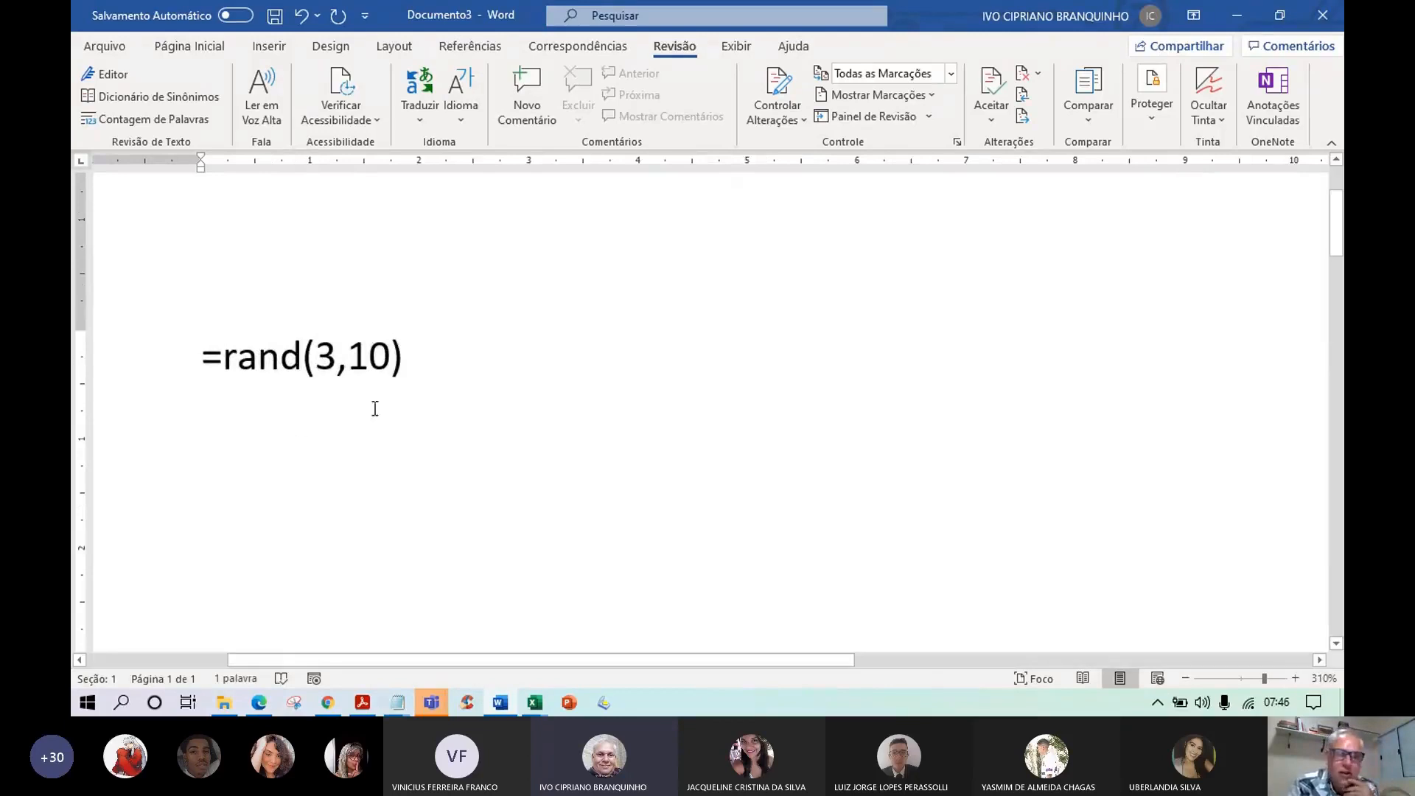
- Highlight the argument 3 in the =rand(3,10) formula, and run the formula from its end to generate sample text
{"action": "left_click", "coordinate": [357, 356]}
{"action": "mouse_move", "coordinate": [357, 356]}
{"action": "left_mouse_down"}
{"action": "mouse_move", "coordinate": [390, 356]}
{"action": "mouse_move", "coordinate": [318, 357]}
{"action": "mouse_move", "coordinate": [335, 358]}
{"action": "left_mouse_up"}
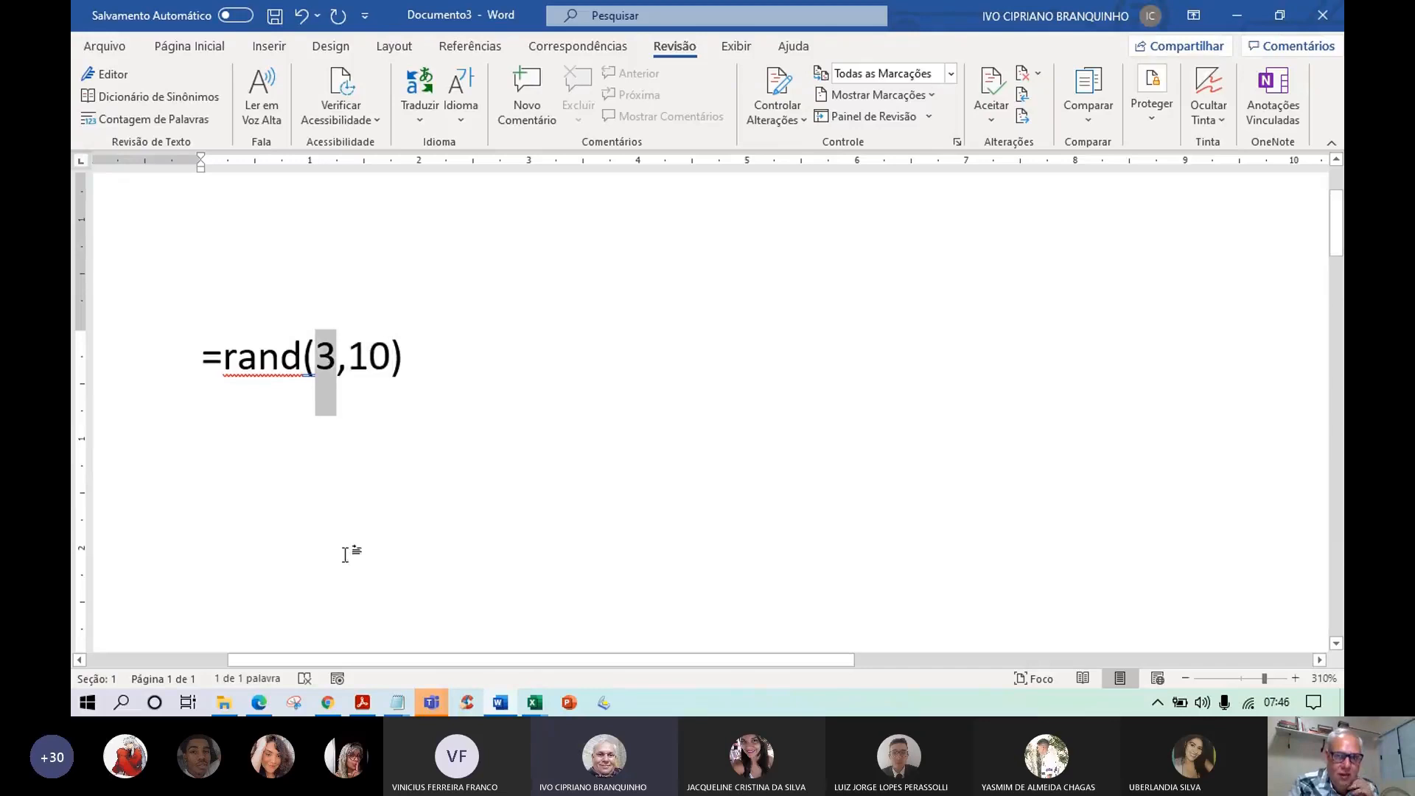
{"action": "left_click", "coordinate": [417, 359]}
{"action": "key", "text": "Return"}
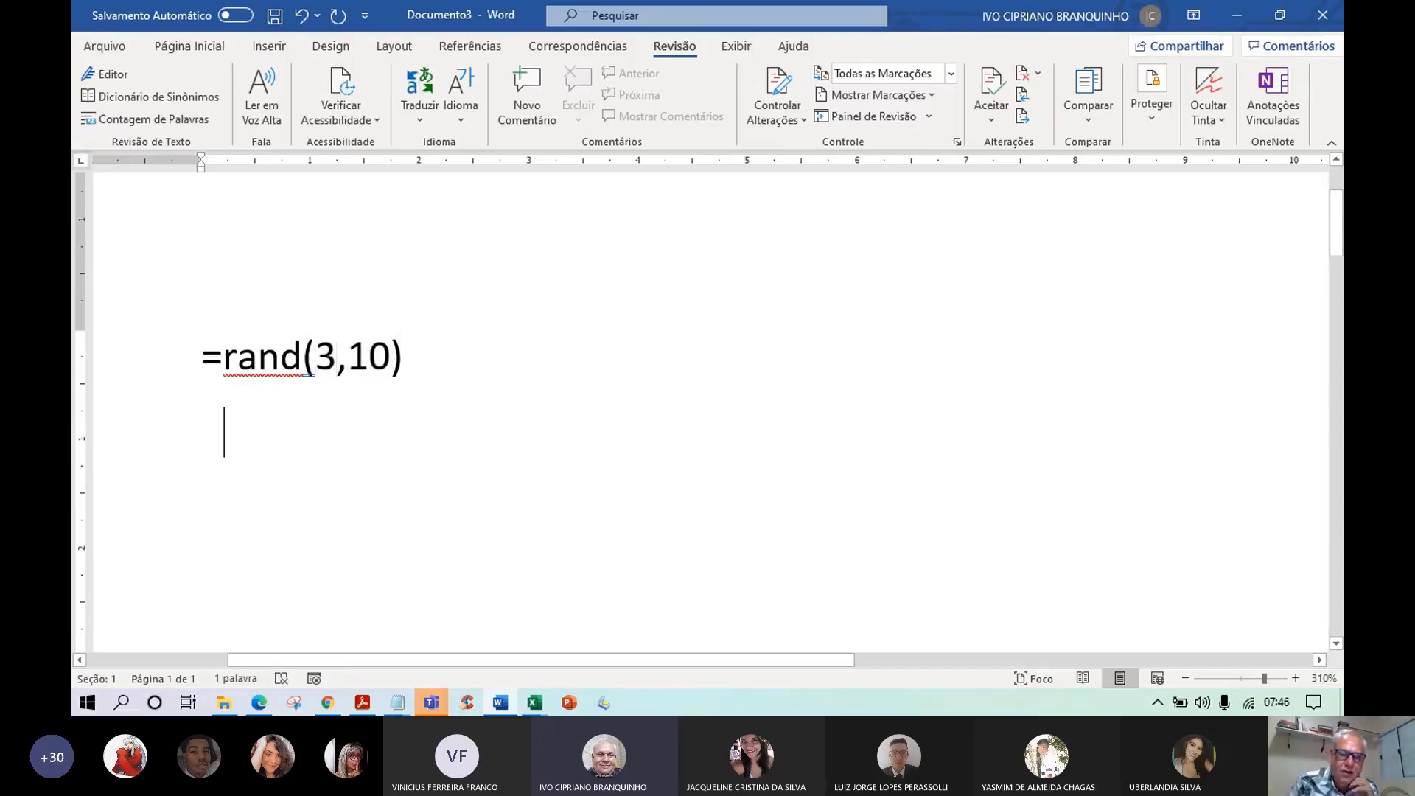
- Reduce the page view to 90% and examine the generated text from its first paragraph
{"action": "left_click", "coordinate": [1185, 678]}
{"action": "left_click", "coordinate": [1185, 677]}
{"action": "left_click", "coordinate": [1185, 678]}
{"action": "left_click", "coordinate": [1184, 678]}
{"action": "left_click", "coordinate": [1185, 678]}
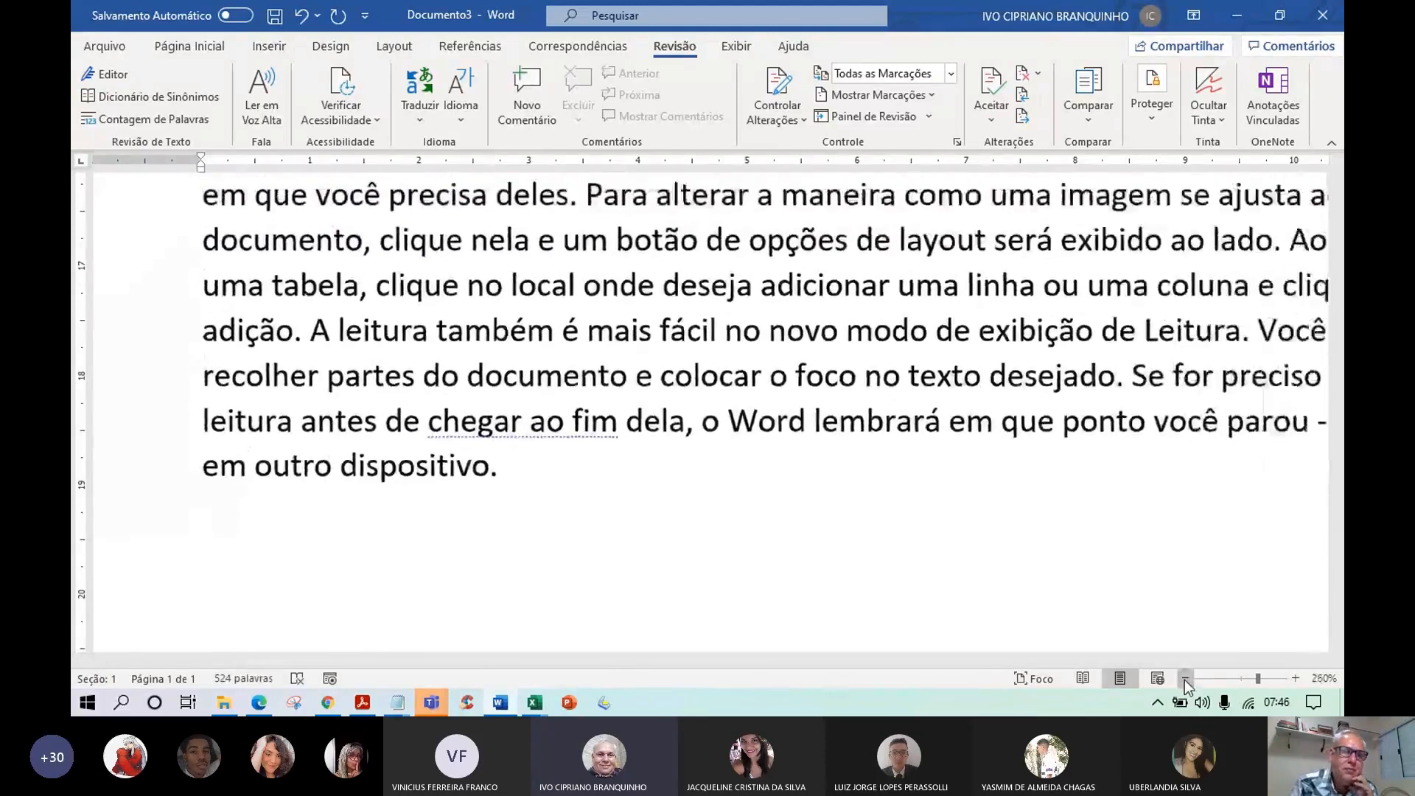
{"action": "left_click", "coordinate": [1185, 679]}
{"action": "left_click", "coordinate": [1185, 679]}
{"action": "left_click", "coordinate": [1184, 680]}
{"action": "left_click", "coordinate": [1185, 679]}
{"action": "left_click", "coordinate": [1185, 679]}
{"action": "left_click", "coordinate": [1185, 680]}
{"action": "left_click", "coordinate": [1185, 680]}
{"action": "left_click", "coordinate": [1185, 680]}
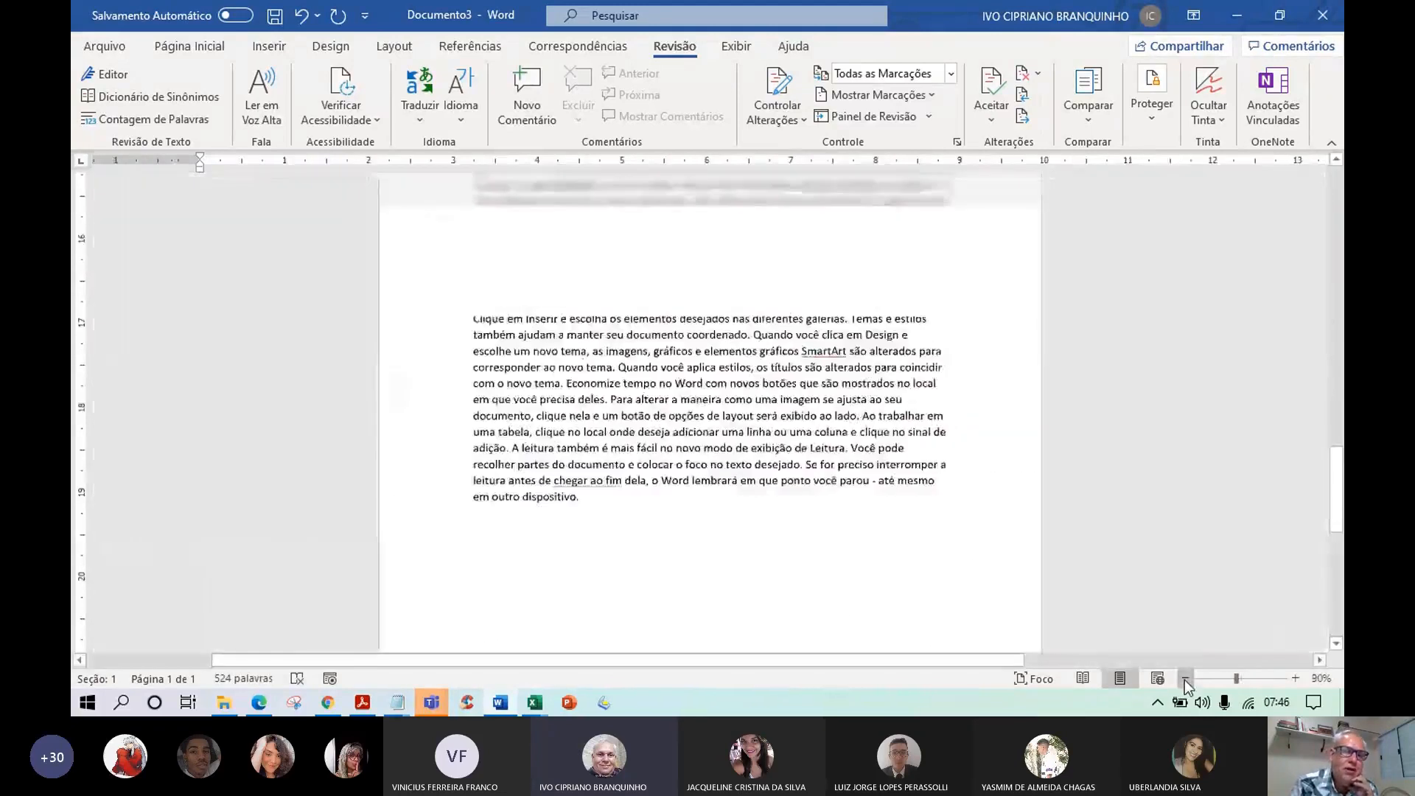
{"action": "scroll", "coordinate": [919, 350], "scroll_direction": "up", "scroll_amount": 4}
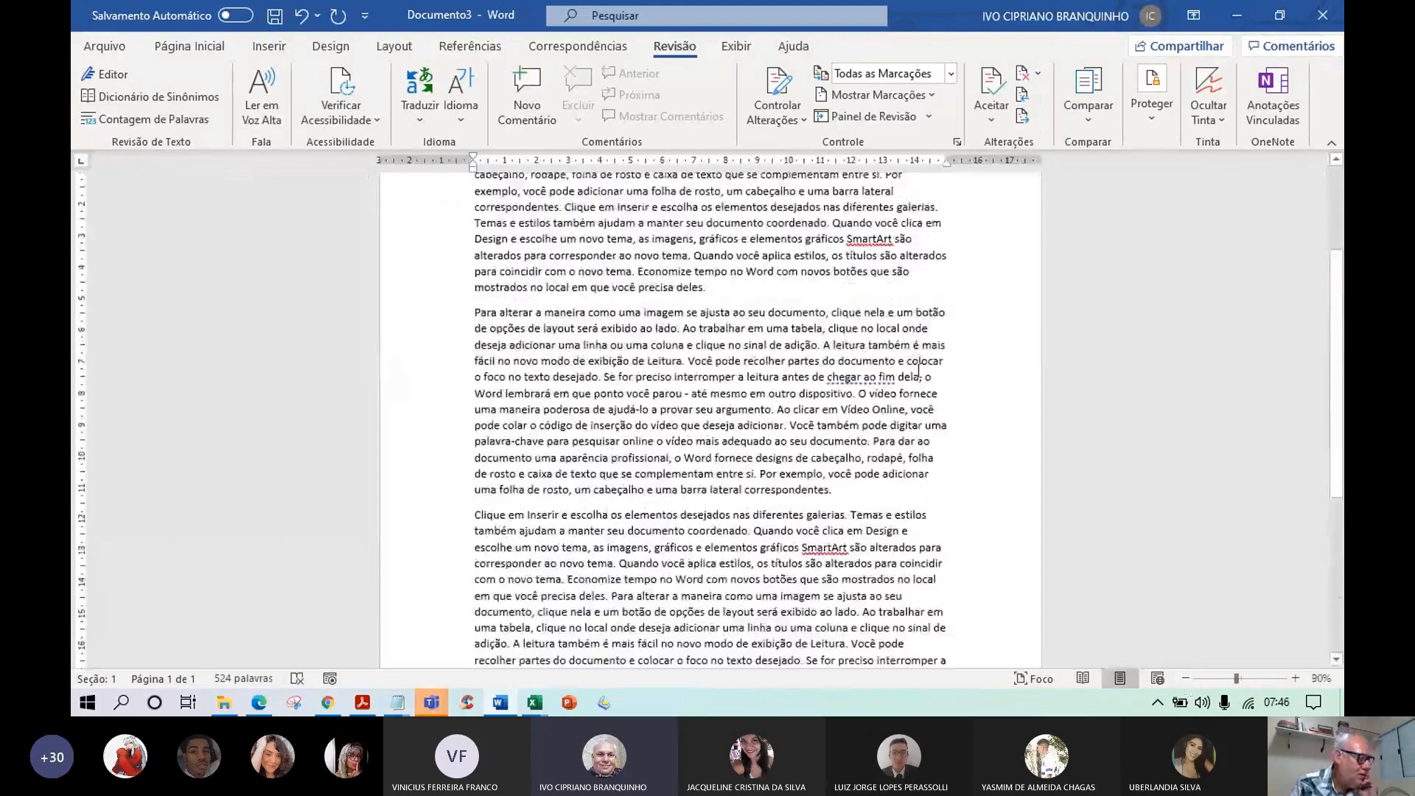
{"action": "scroll", "coordinate": [919, 368], "scroll_direction": "up", "scroll_amount": 3}
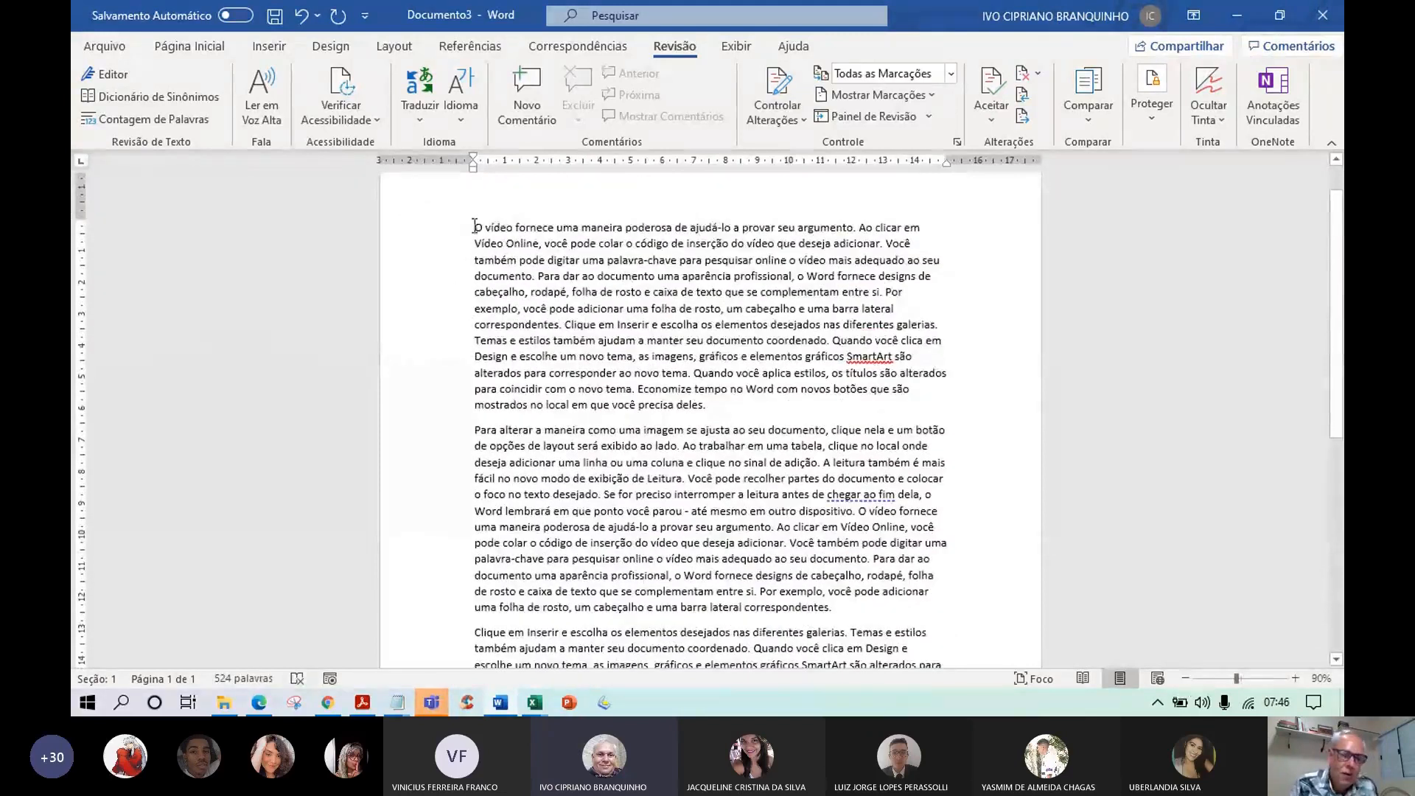
- Select each of the three generated paragraphs in turn to show where each begins and ends
{"action": "left_click_drag", "start_coordinate": [474, 227], "coordinate": [701, 407]}
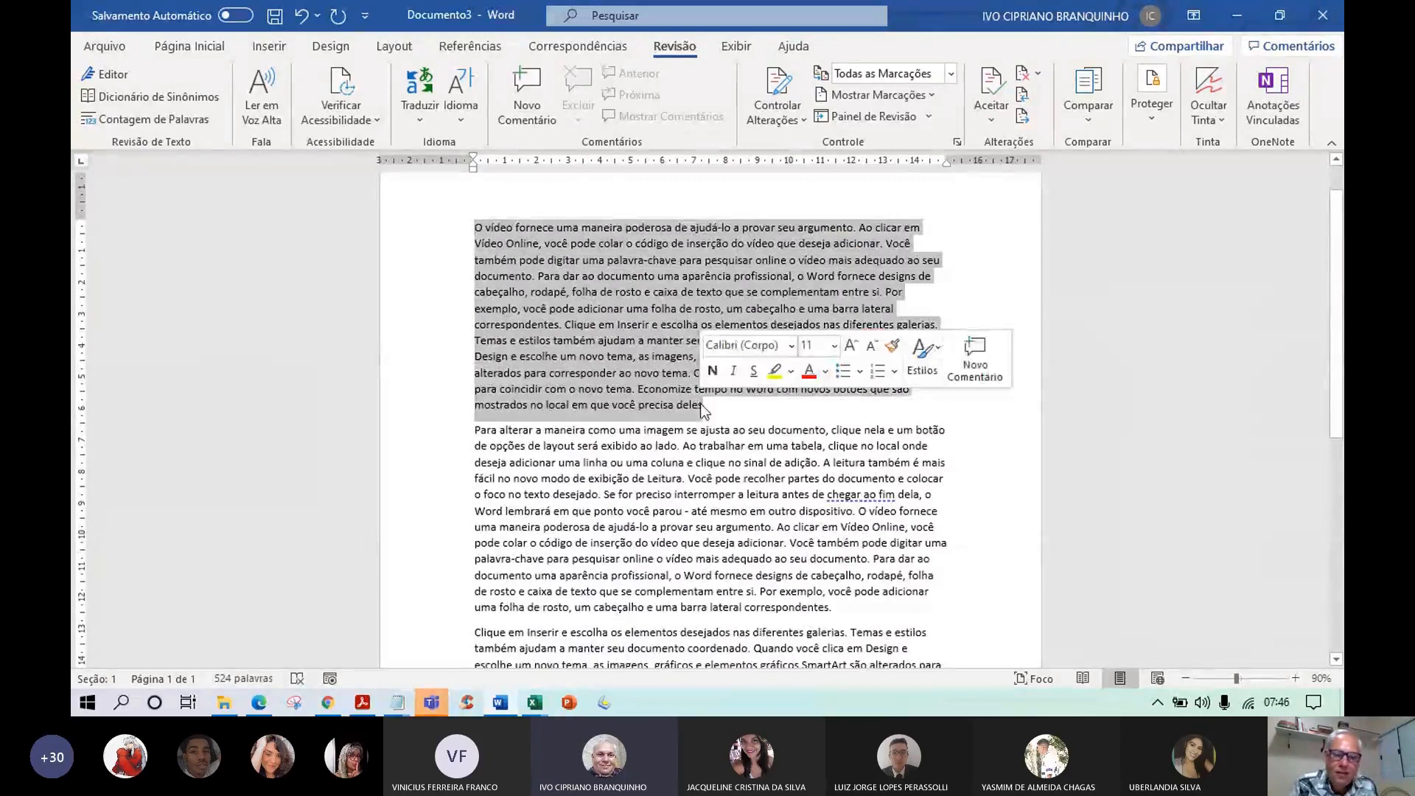
{"action": "scroll", "coordinate": [516, 376], "scroll_direction": "down", "scroll_amount": 2}
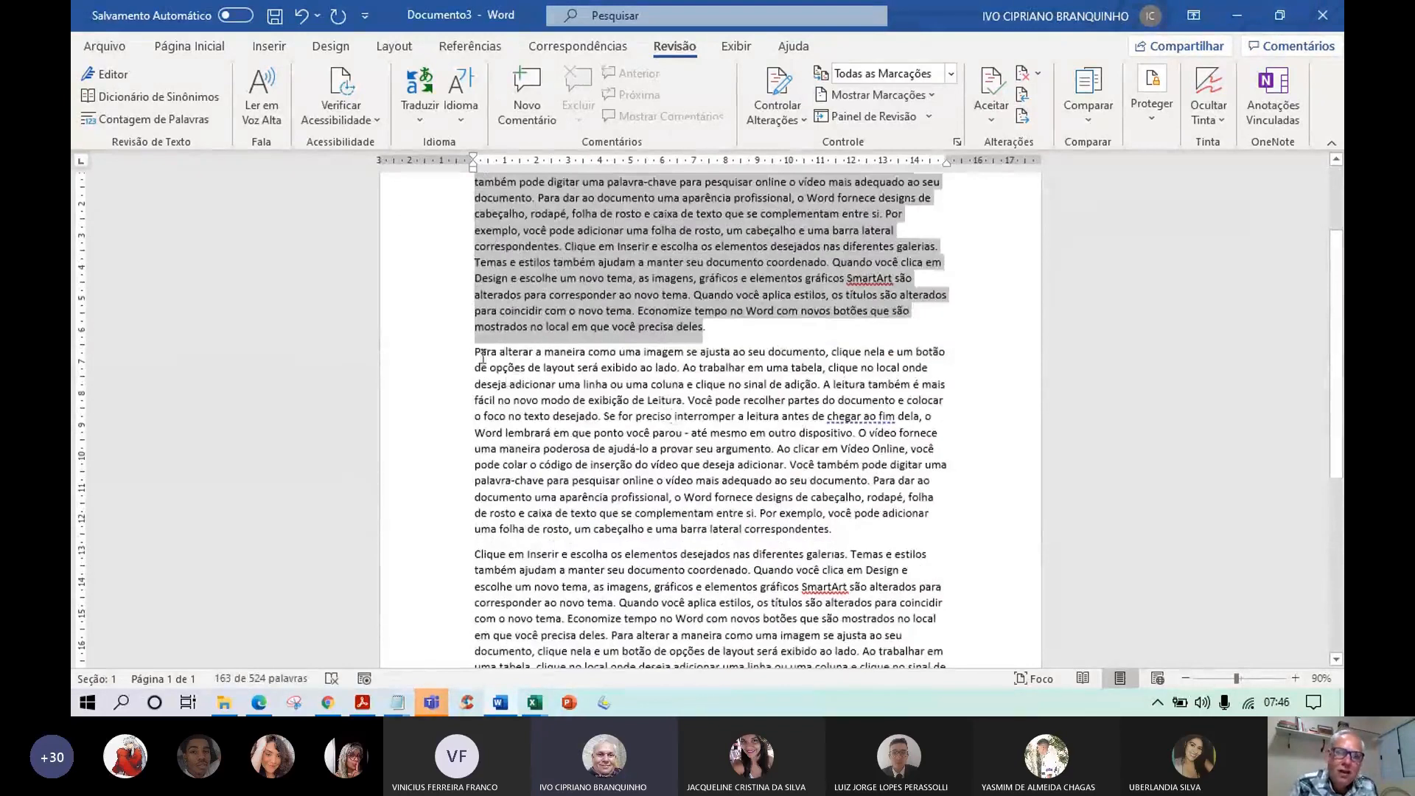
{"action": "left_click_drag", "start_coordinate": [474, 347], "coordinate": [840, 530]}
{"action": "scroll", "coordinate": [451, 360], "scroll_direction": "down", "scroll_amount": 6}
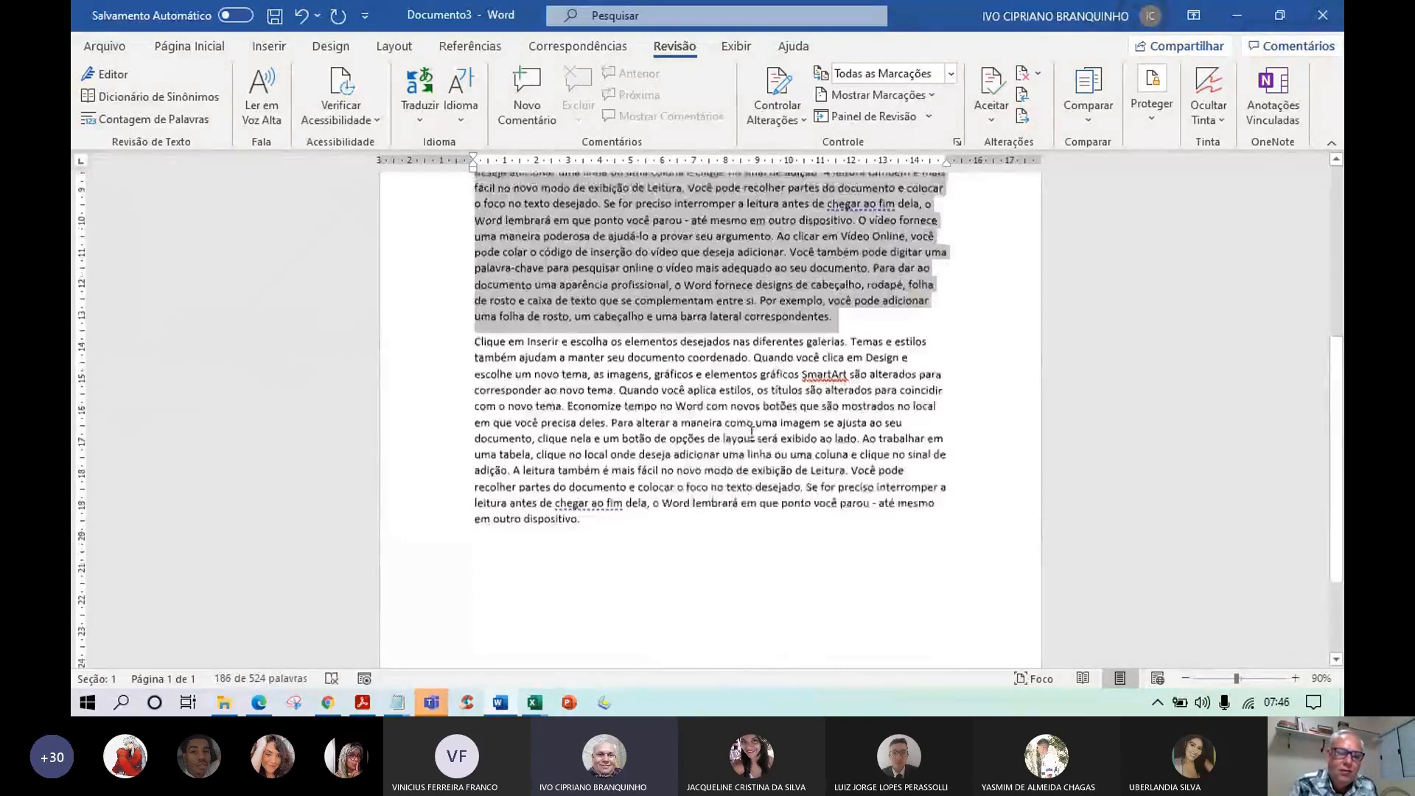
{"action": "left_click_drag", "start_coordinate": [472, 319], "coordinate": [584, 515]}
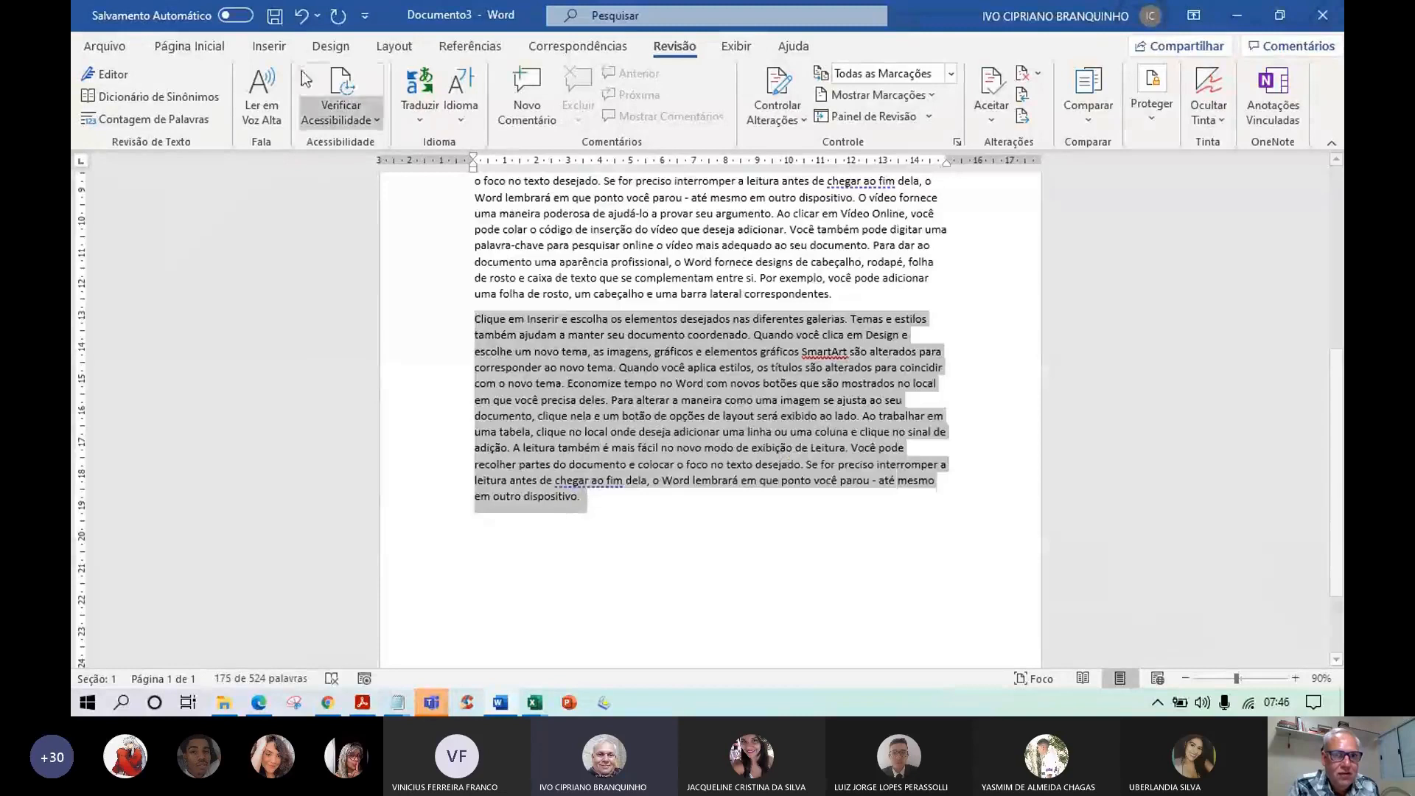
- Undo the text generation to bring back the =rand(3,10) formula, and enlarge the page to 244%
{"action": "left_click", "coordinate": [301, 15]}
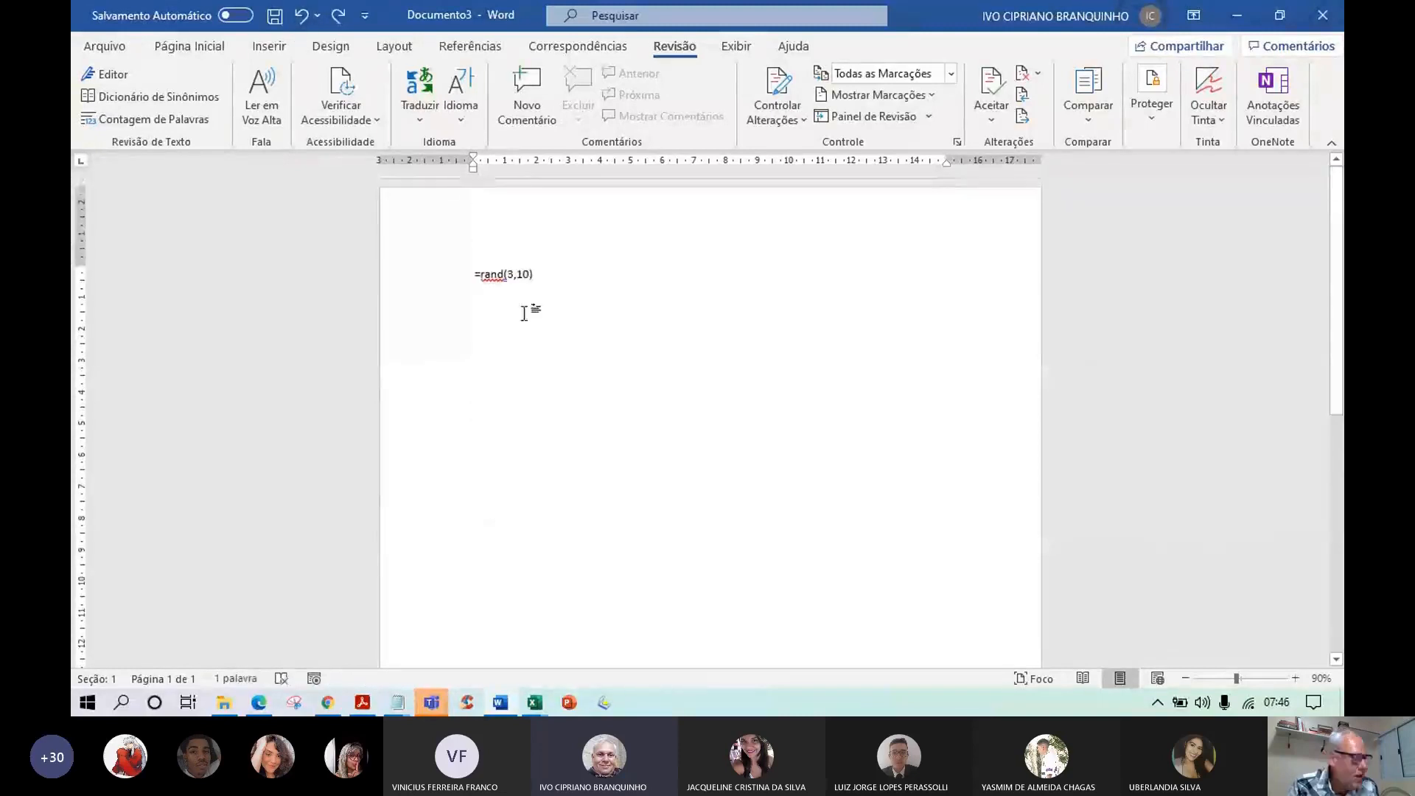
{"action": "left_click", "coordinate": [1258, 679]}
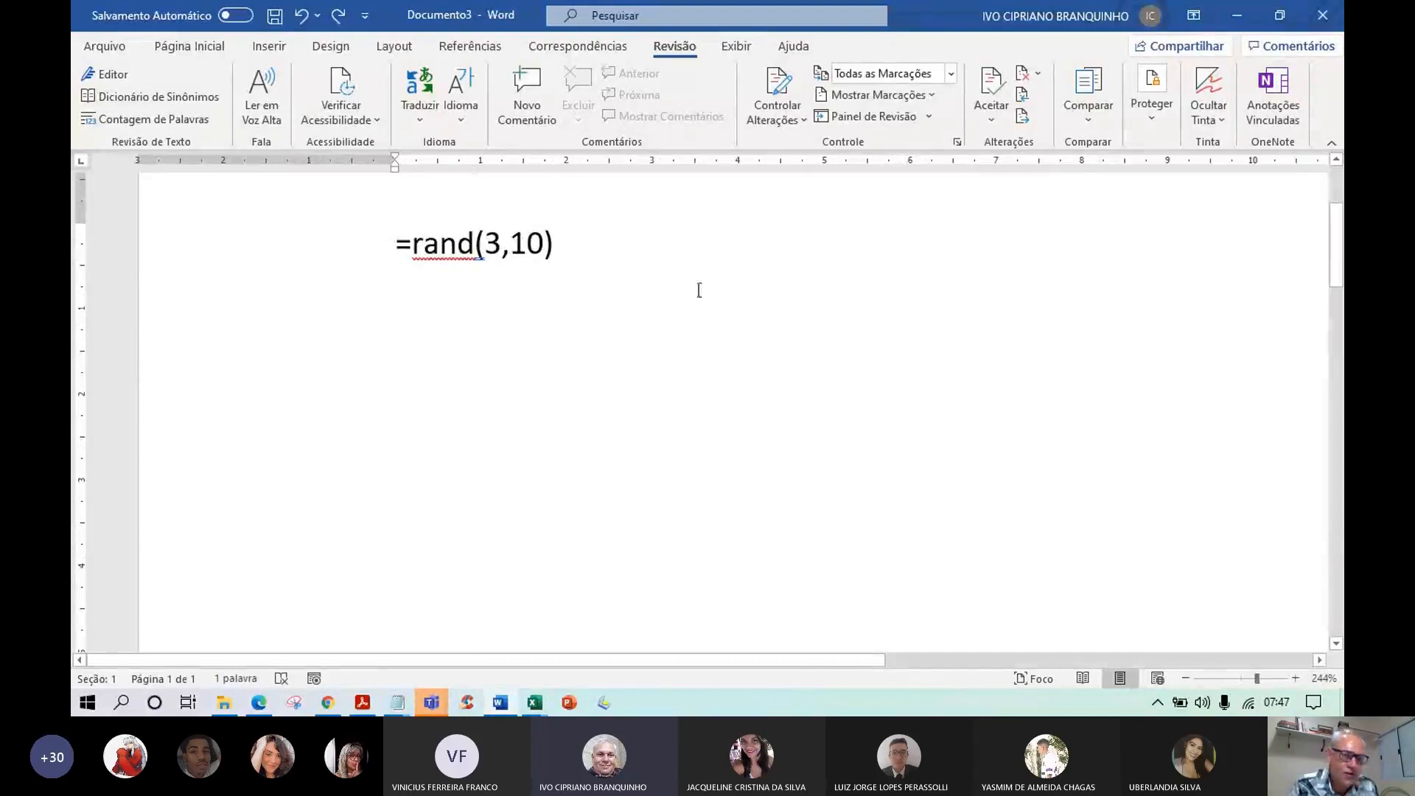
{"action": "key", "text": "BackSpace"}
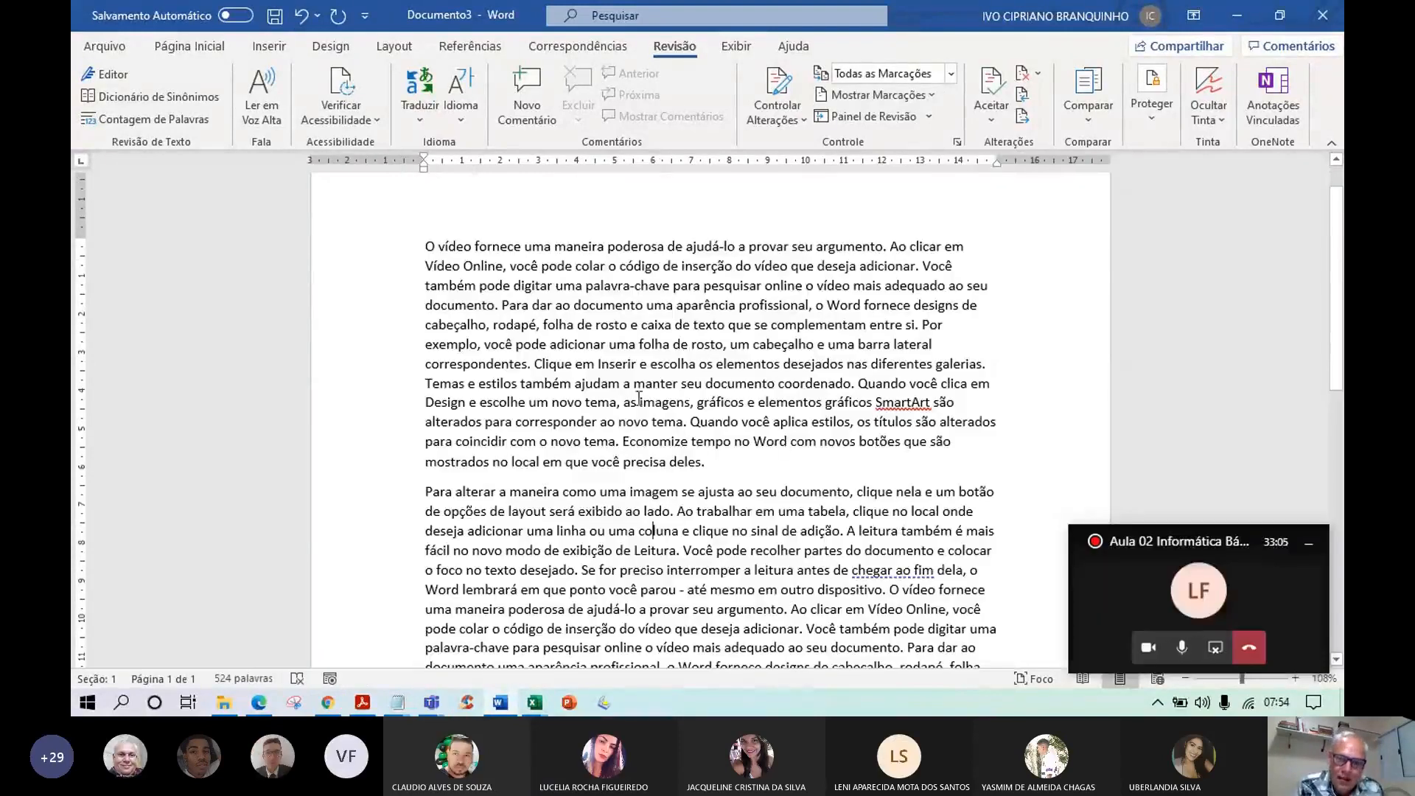
- Minimize the floating meeting window, review the sample text at 90% zoom and bring up the font and paragraph formatting commands
{"action": "left_click", "coordinate": [1309, 543]}
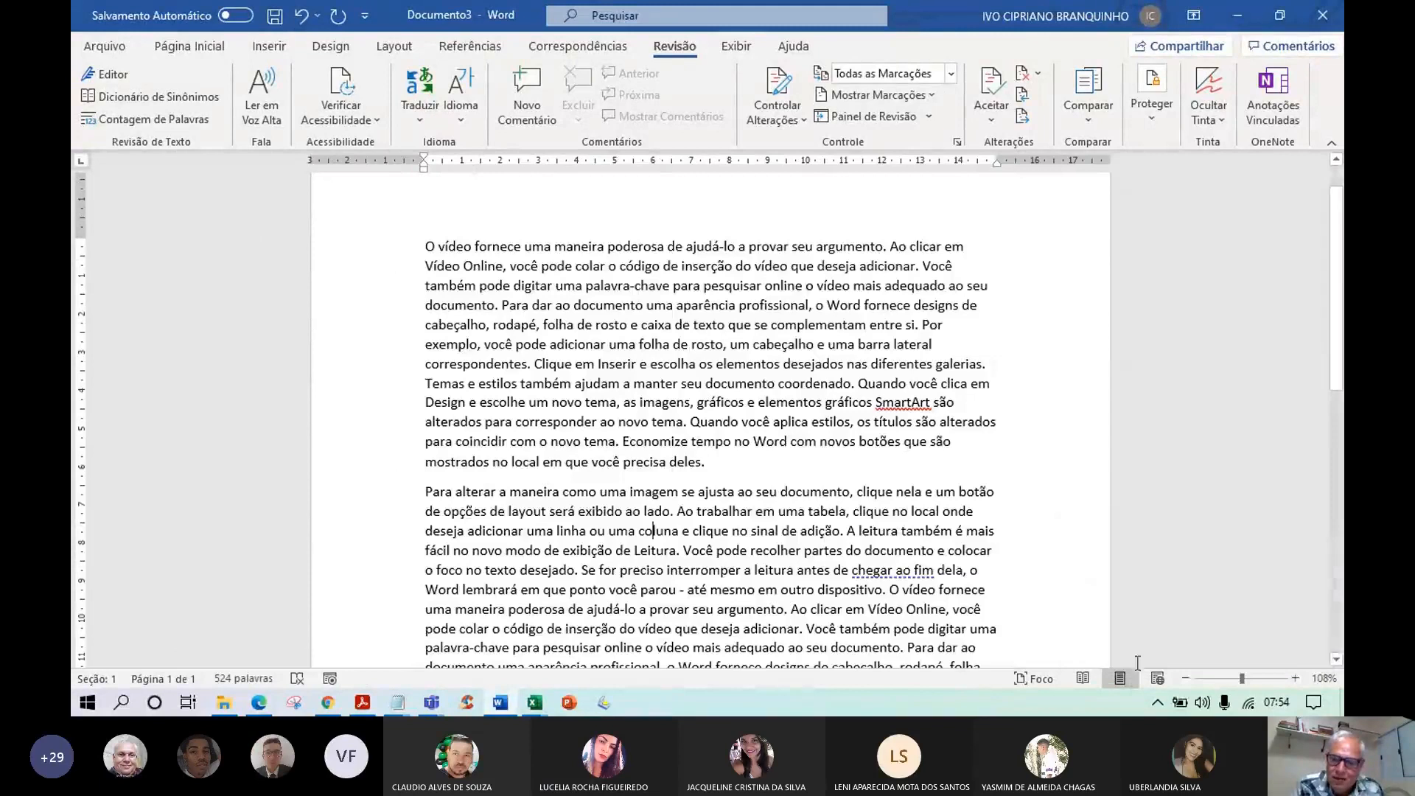
{"action": "left_click", "coordinate": [1187, 678]}
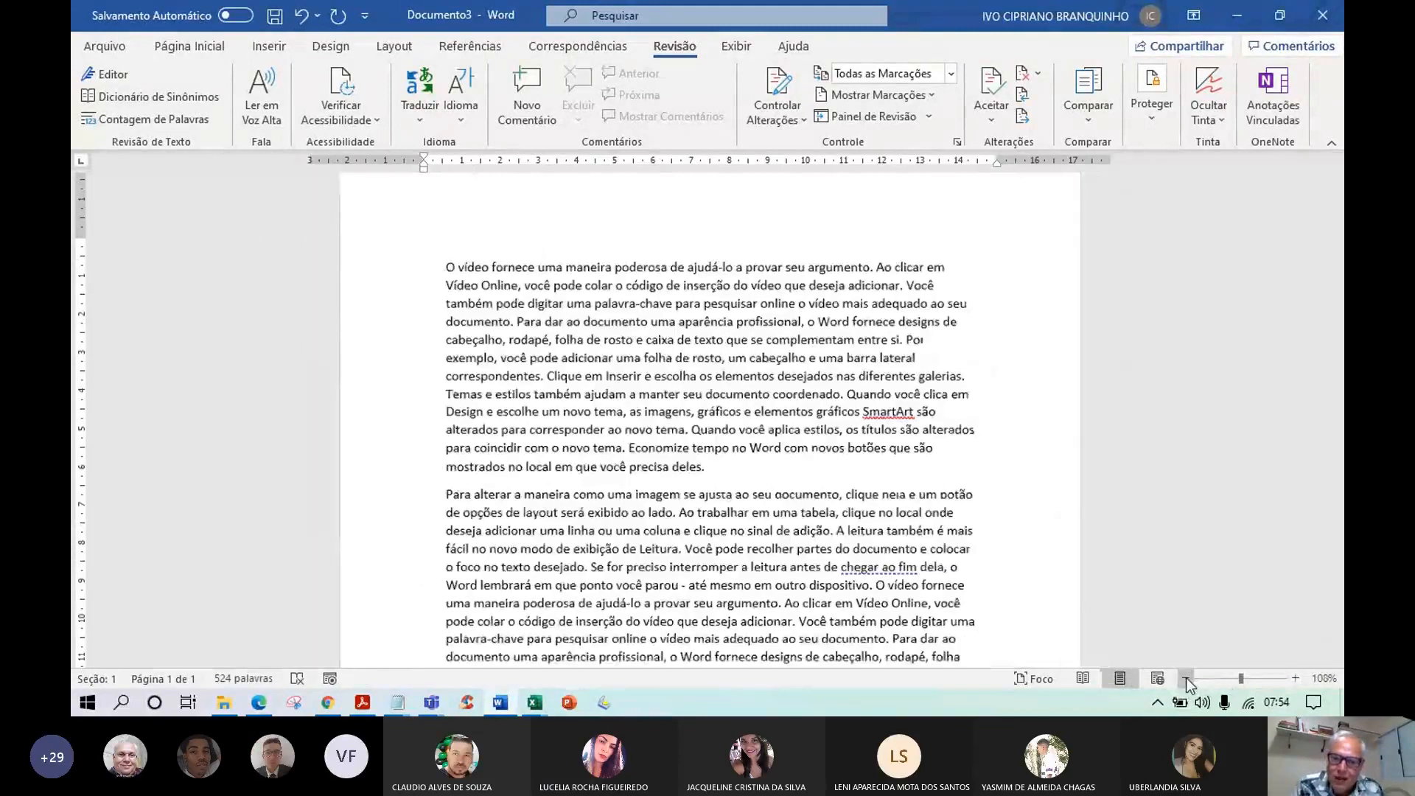
{"action": "left_click", "coordinate": [1186, 678]}
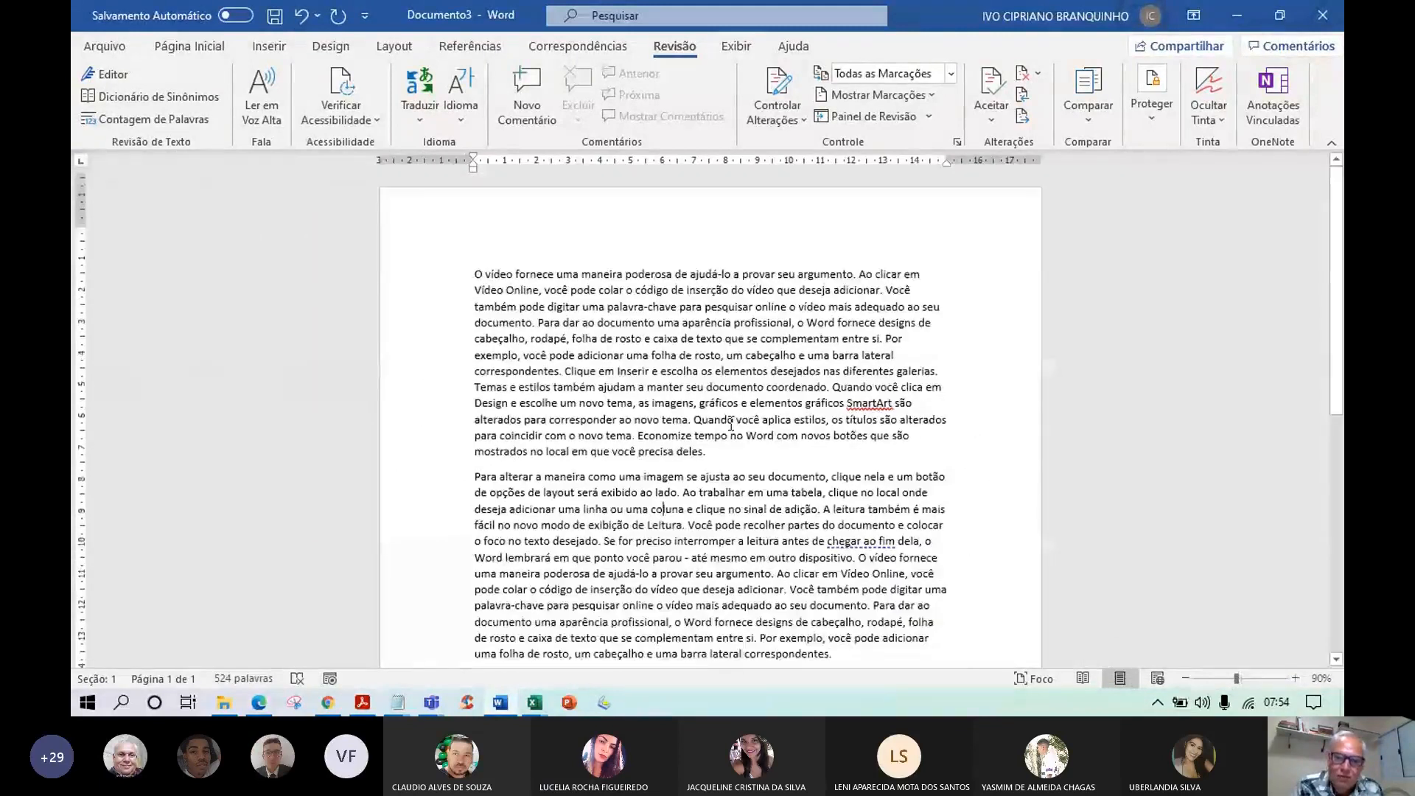
{"action": "scroll", "coordinate": [731, 425], "scroll_direction": "down", "scroll_amount": 6}
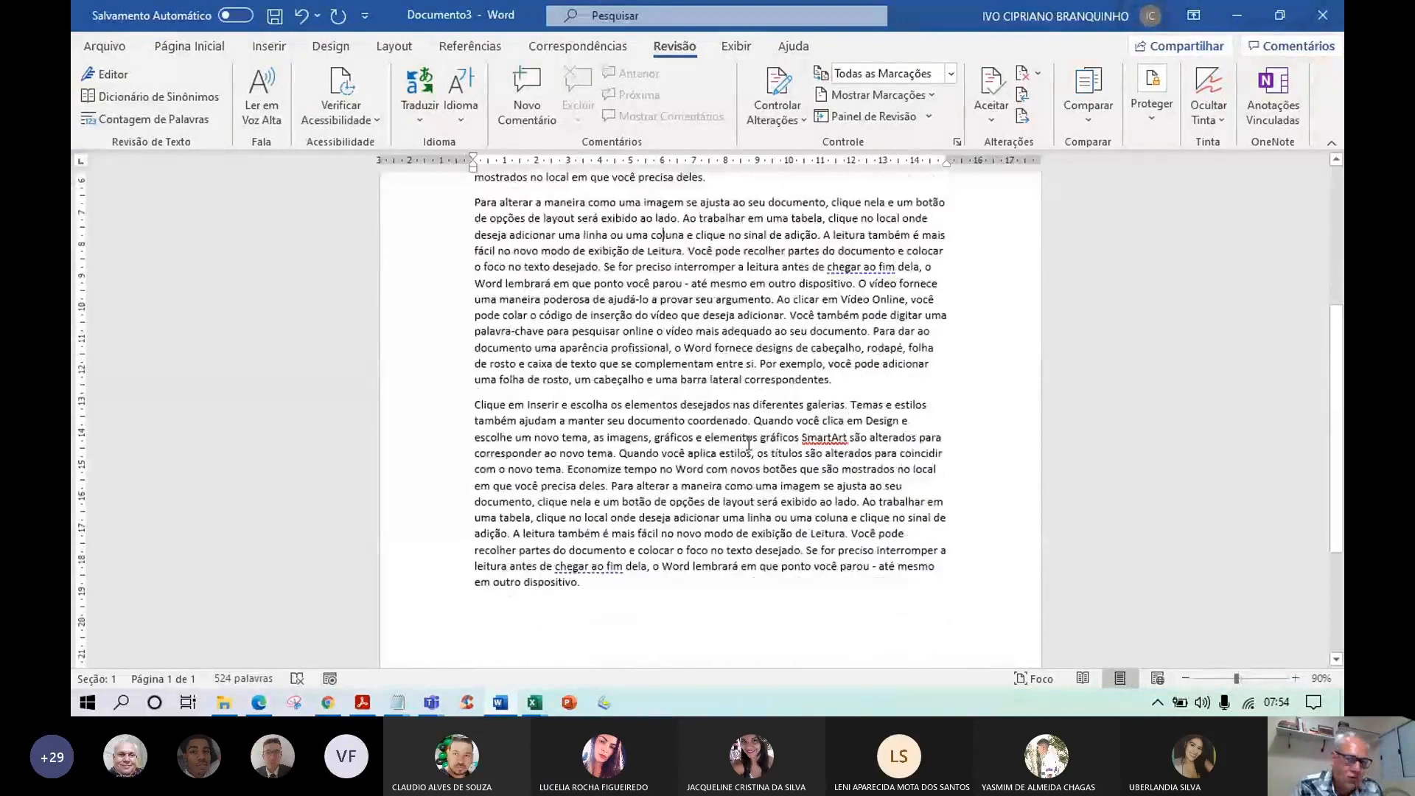
{"action": "scroll", "coordinate": [749, 443], "scroll_direction": "up", "scroll_amount": 6}
{"action": "left_click", "coordinate": [730, 352]}
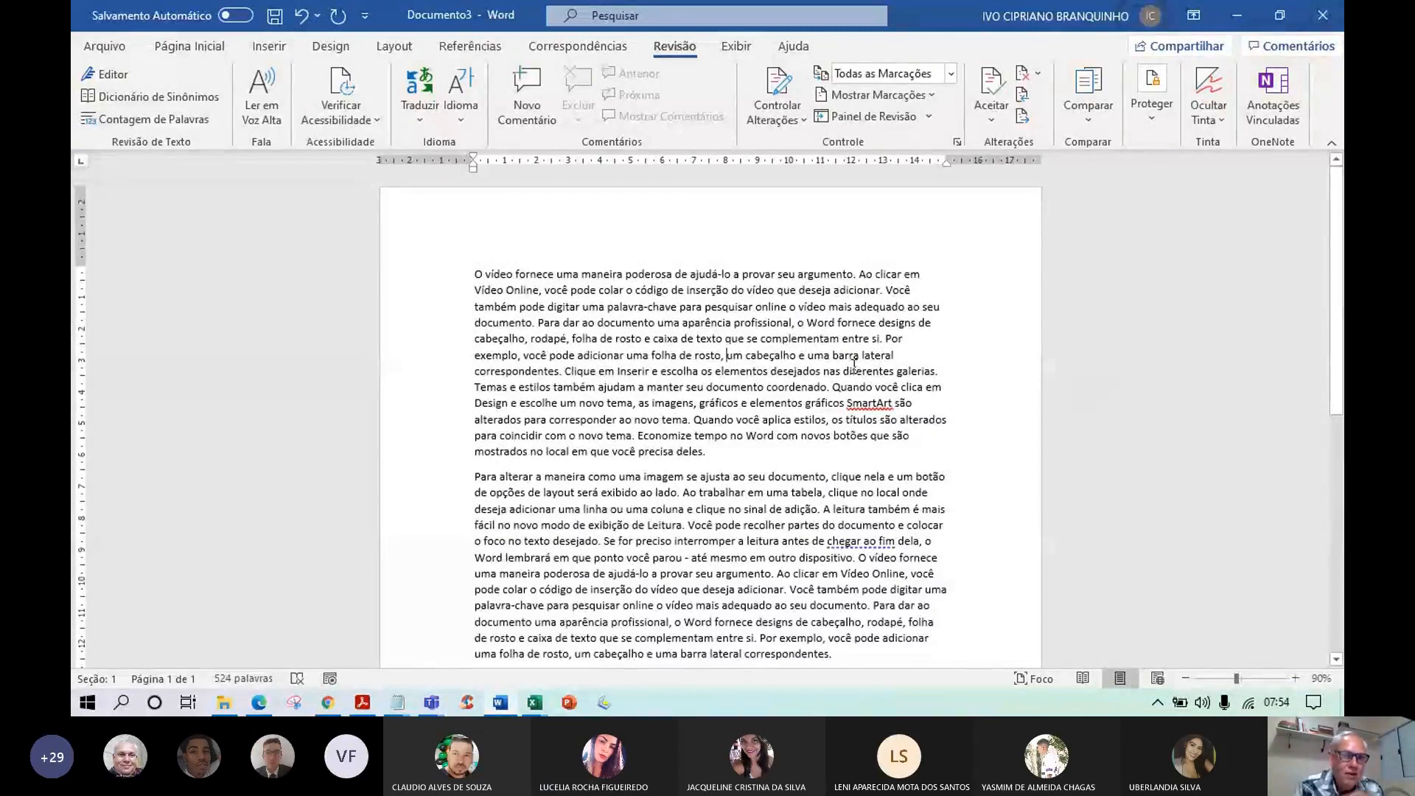
{"action": "left_click", "coordinate": [190, 46]}
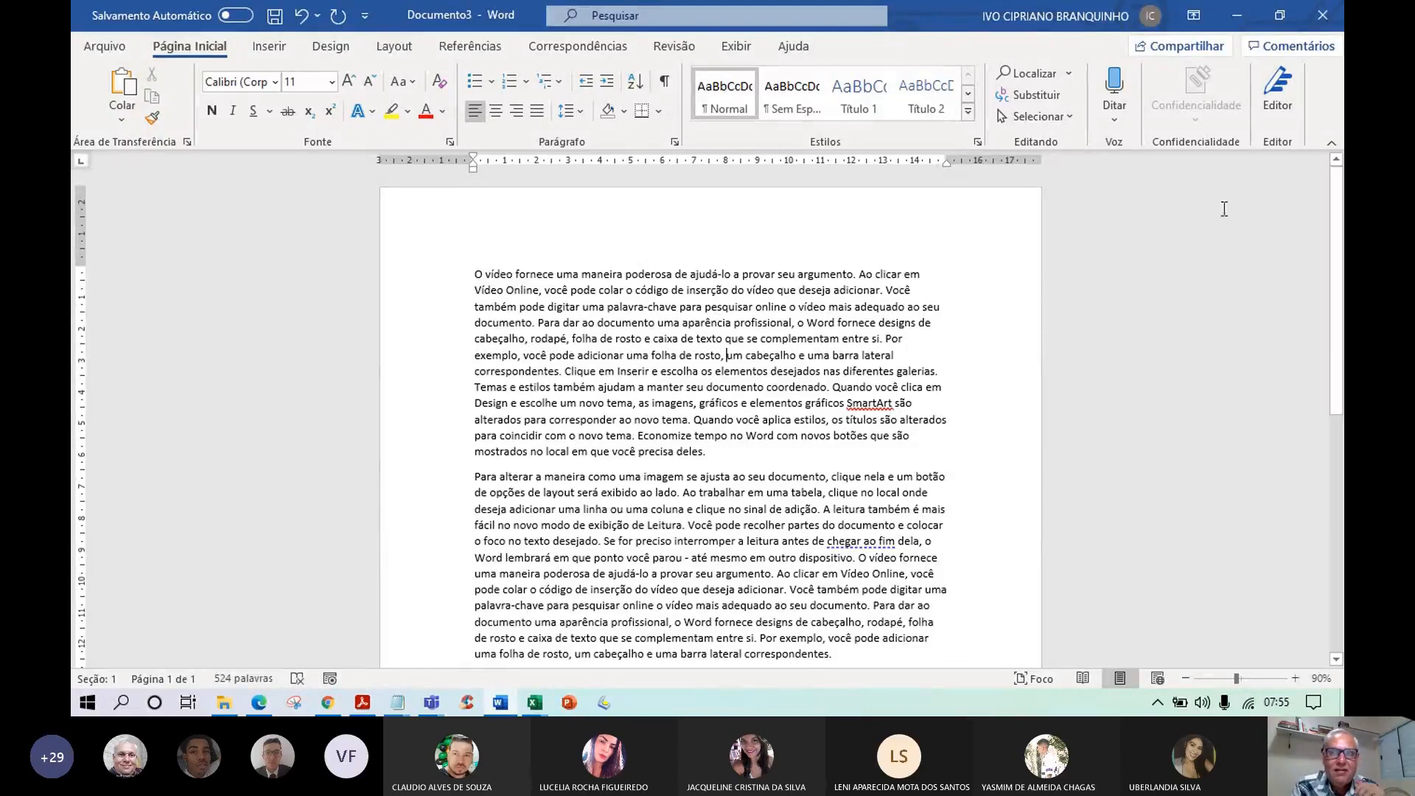
- Minimize the document window, switch to Microsoft Edge and open a new browser tab
{"action": "left_click", "coordinate": [1236, 15]}
{"action": "mouse_move", "coordinate": [431, 702]}
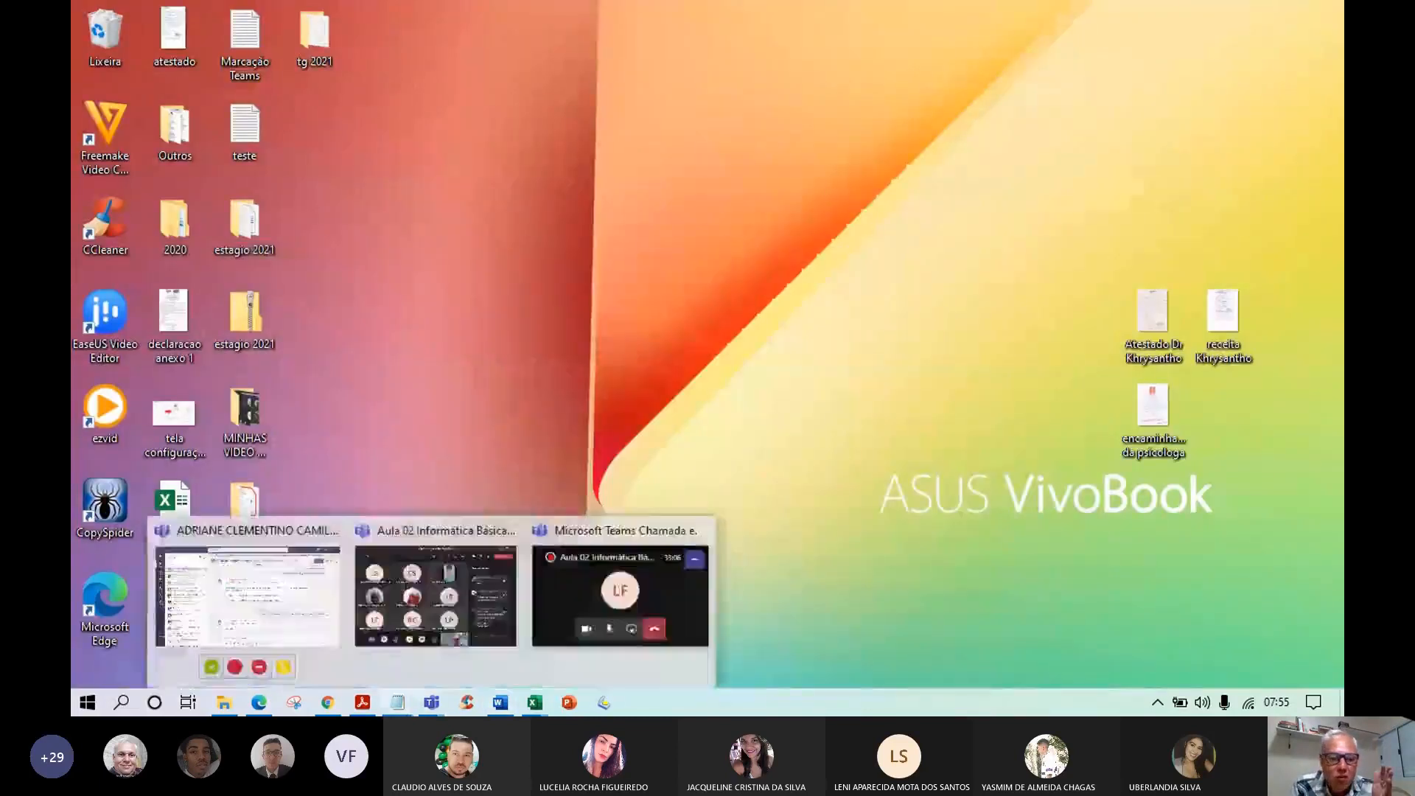
{"action": "left_click", "coordinate": [262, 704]}
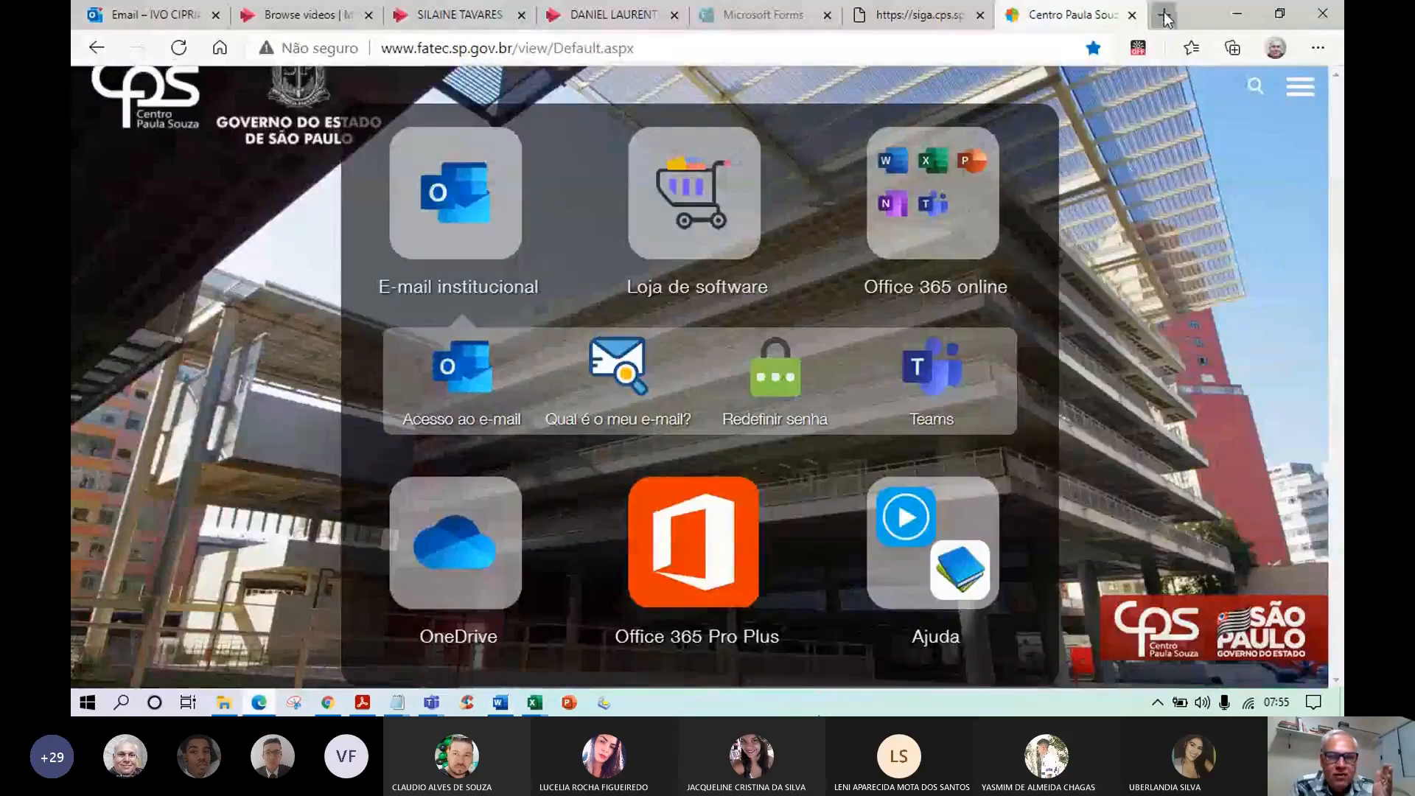
{"action": "left_click", "coordinate": [1164, 14]}
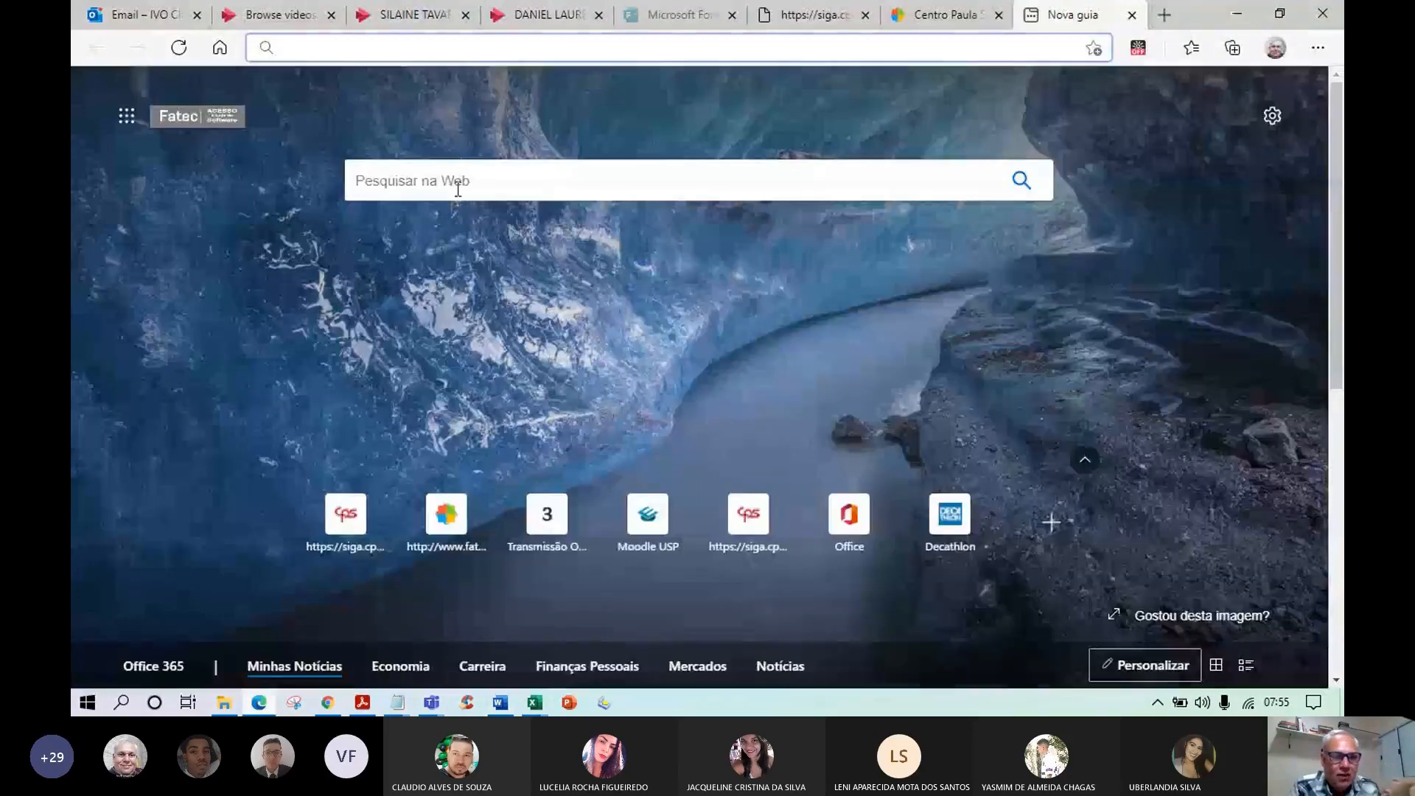
- Search the web for "normas da abnt" from the new browser tab
{"action": "left_click", "coordinate": [458, 185]}
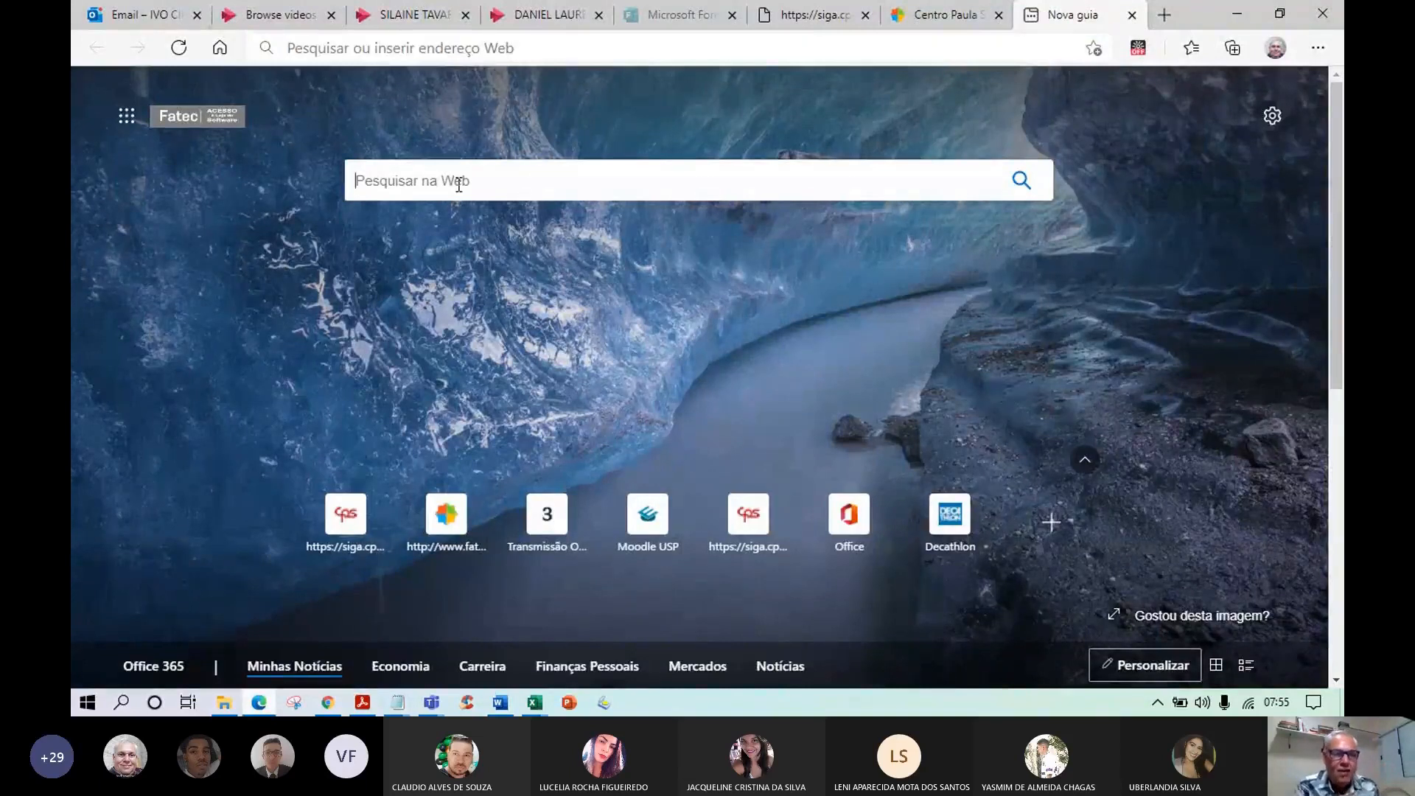
{"action": "type", "text": "normas da abnt"}
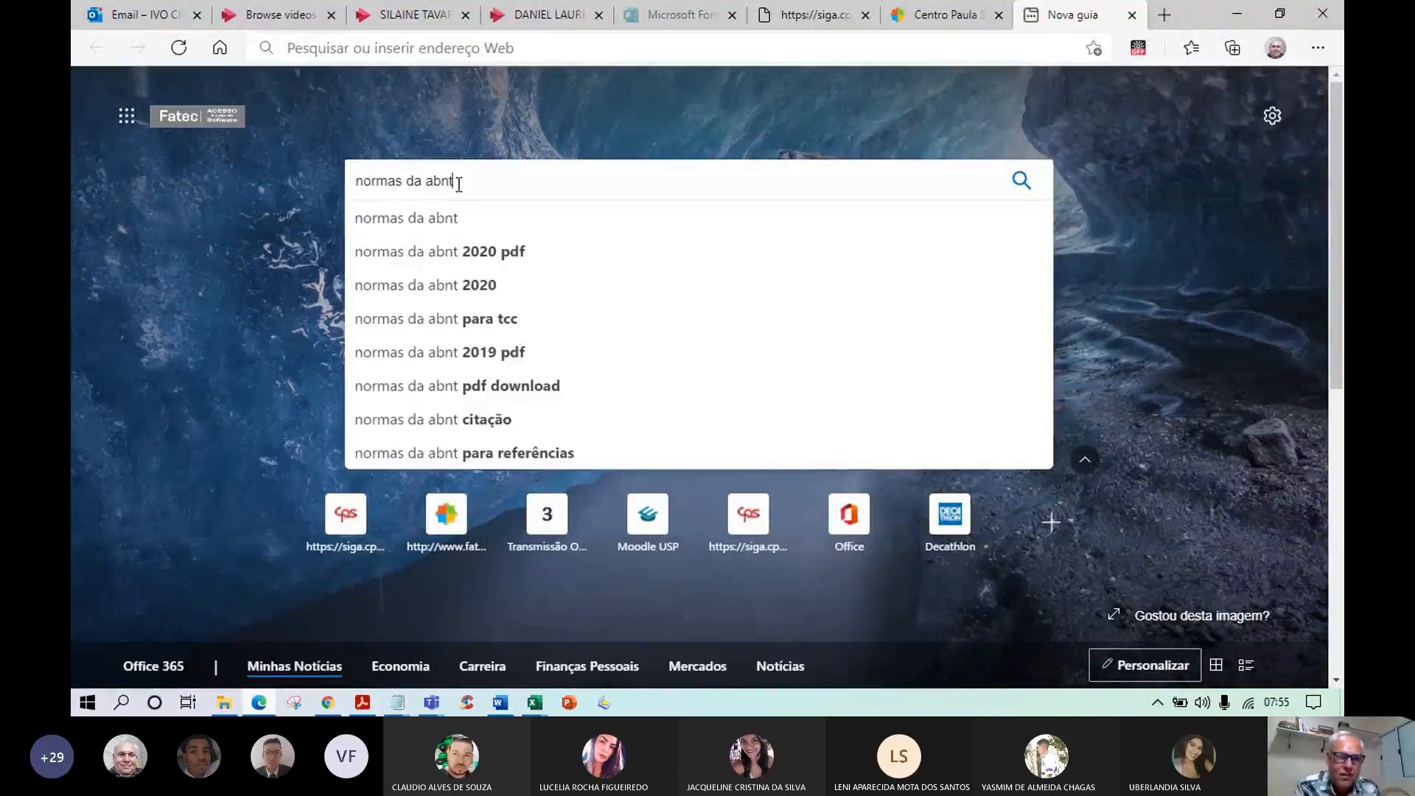
{"action": "left_click", "coordinate": [449, 222]}
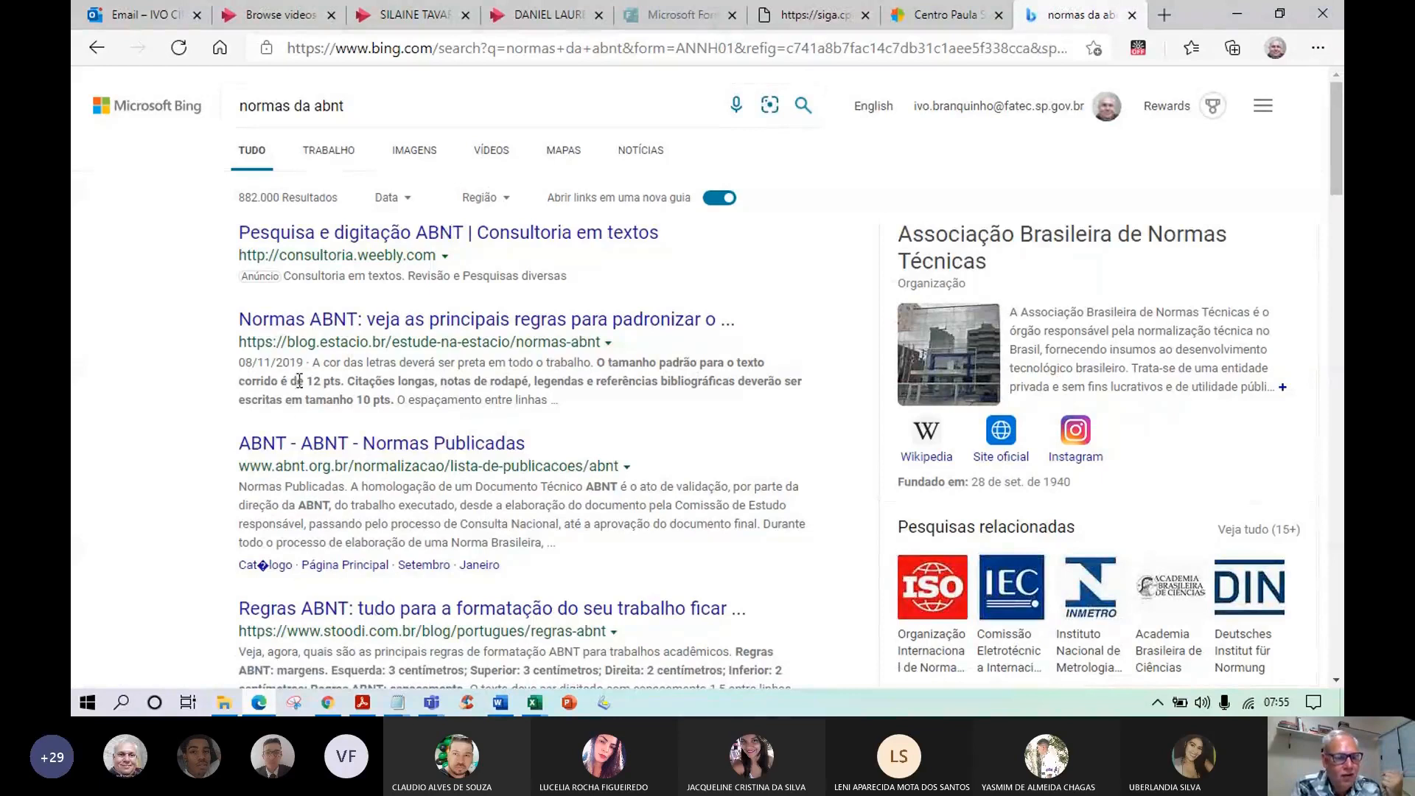
- Highlight the font sizes for body text and for long citations and footnotes in the Estácio blog result
{"action": "left_click_drag", "start_coordinate": [297, 381], "coordinate": [330, 381]}
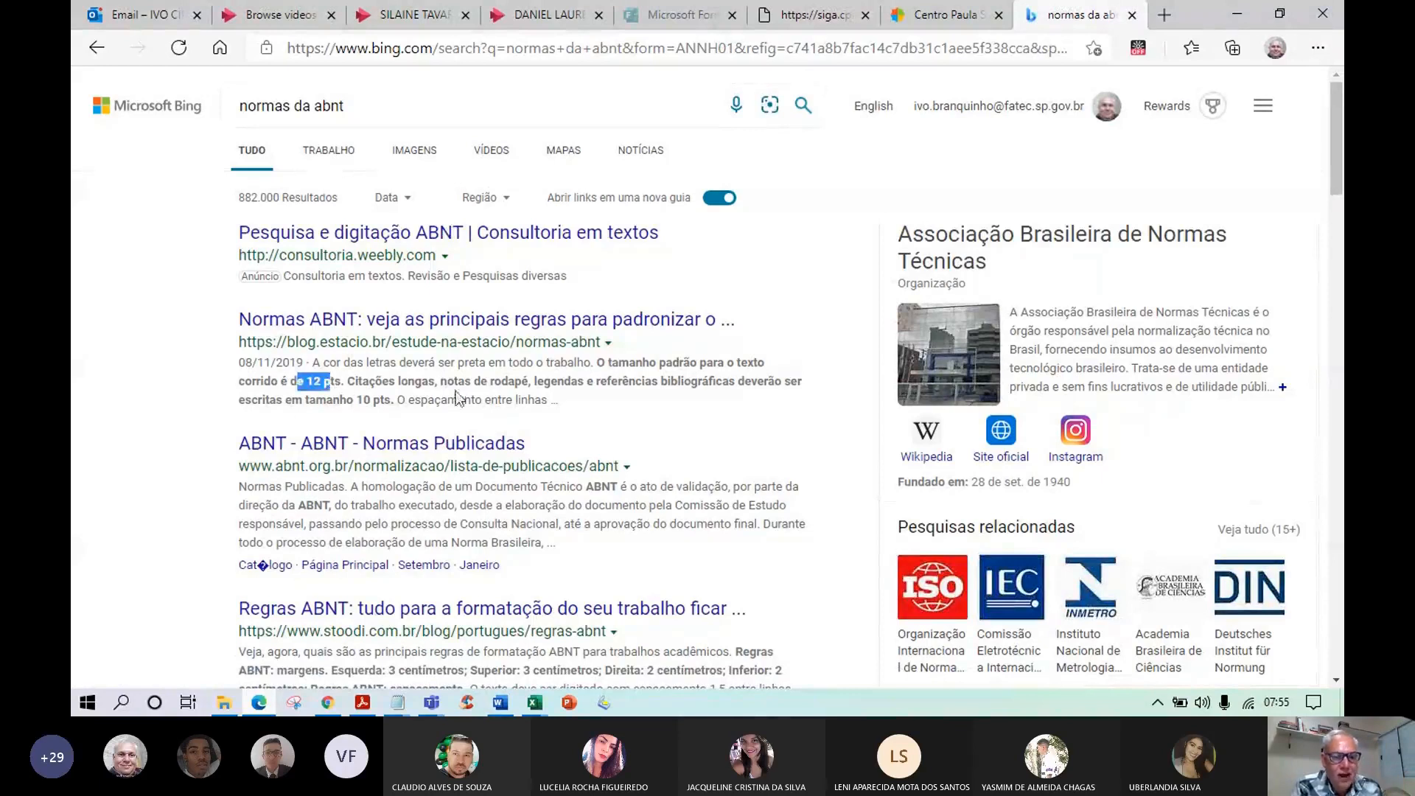
{"action": "left_click", "coordinate": [425, 379]}
{"action": "left_click_drag", "start_coordinate": [425, 379], "coordinate": [564, 381]}
{"action": "left_click_drag", "start_coordinate": [339, 402], "coordinate": [374, 402]}
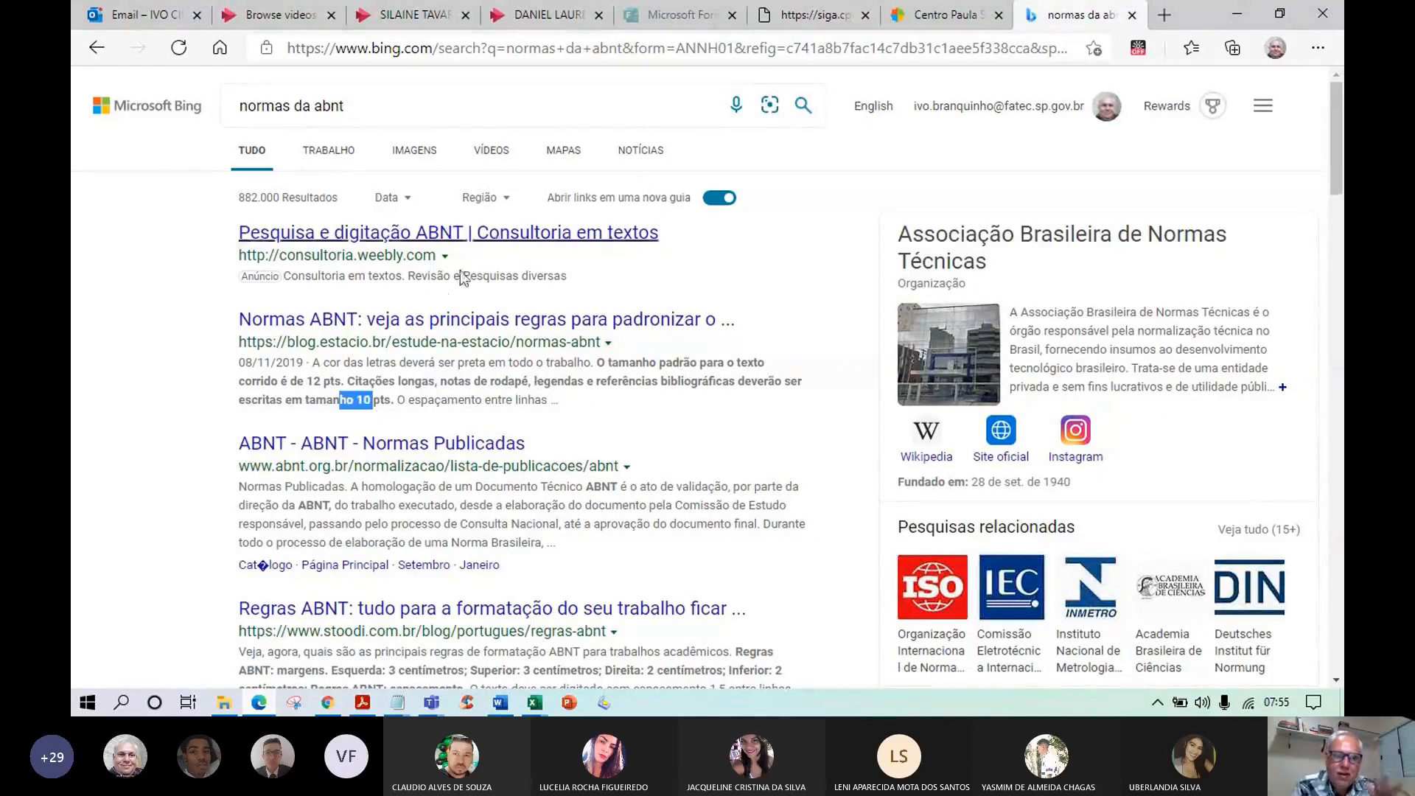
- Refine the web search to "normas da abnt alinhamento paragrafo" to find the paragraph alignment rules
{"action": "left_click", "coordinate": [372, 108]}
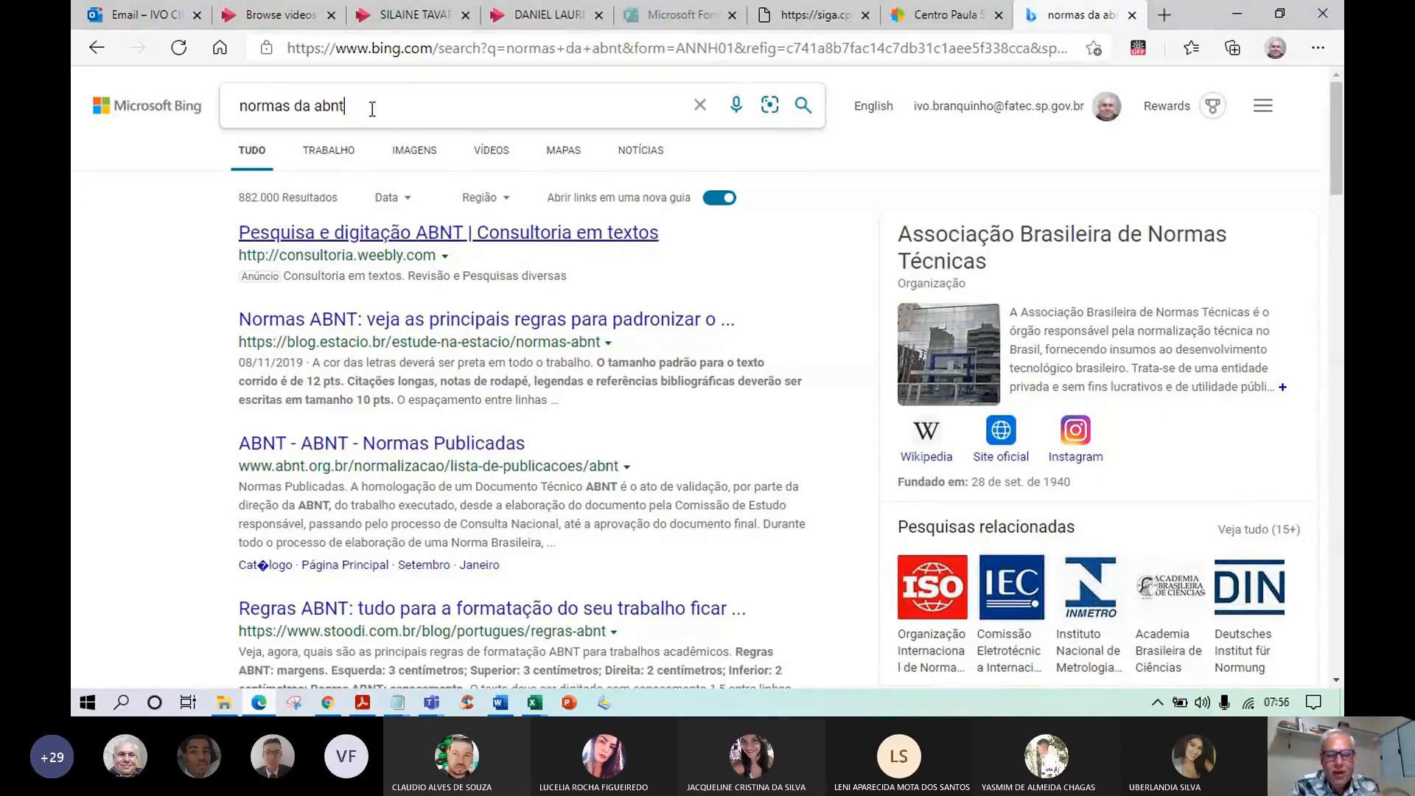
{"action": "type", "text": "a"}
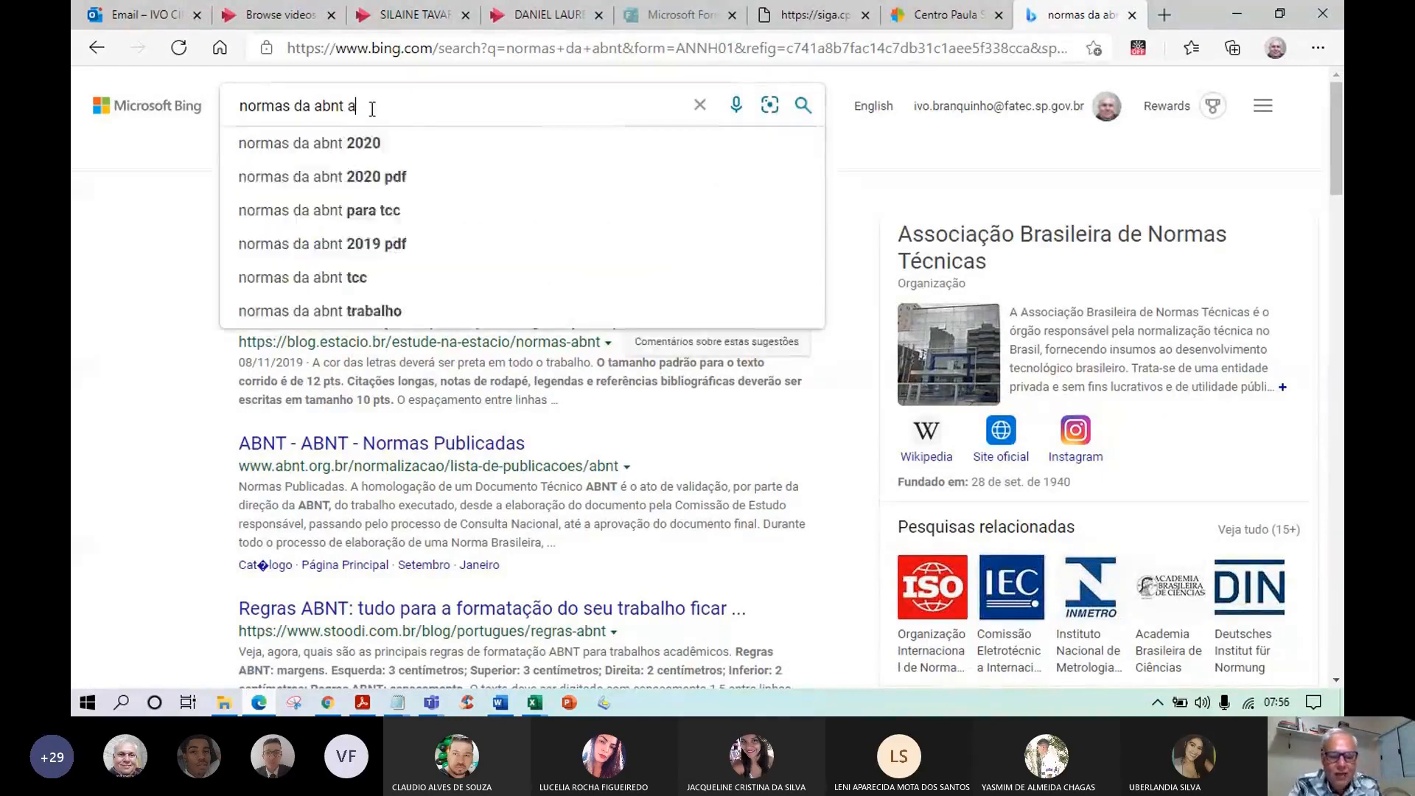
{"action": "type", "text": "linhamento"}
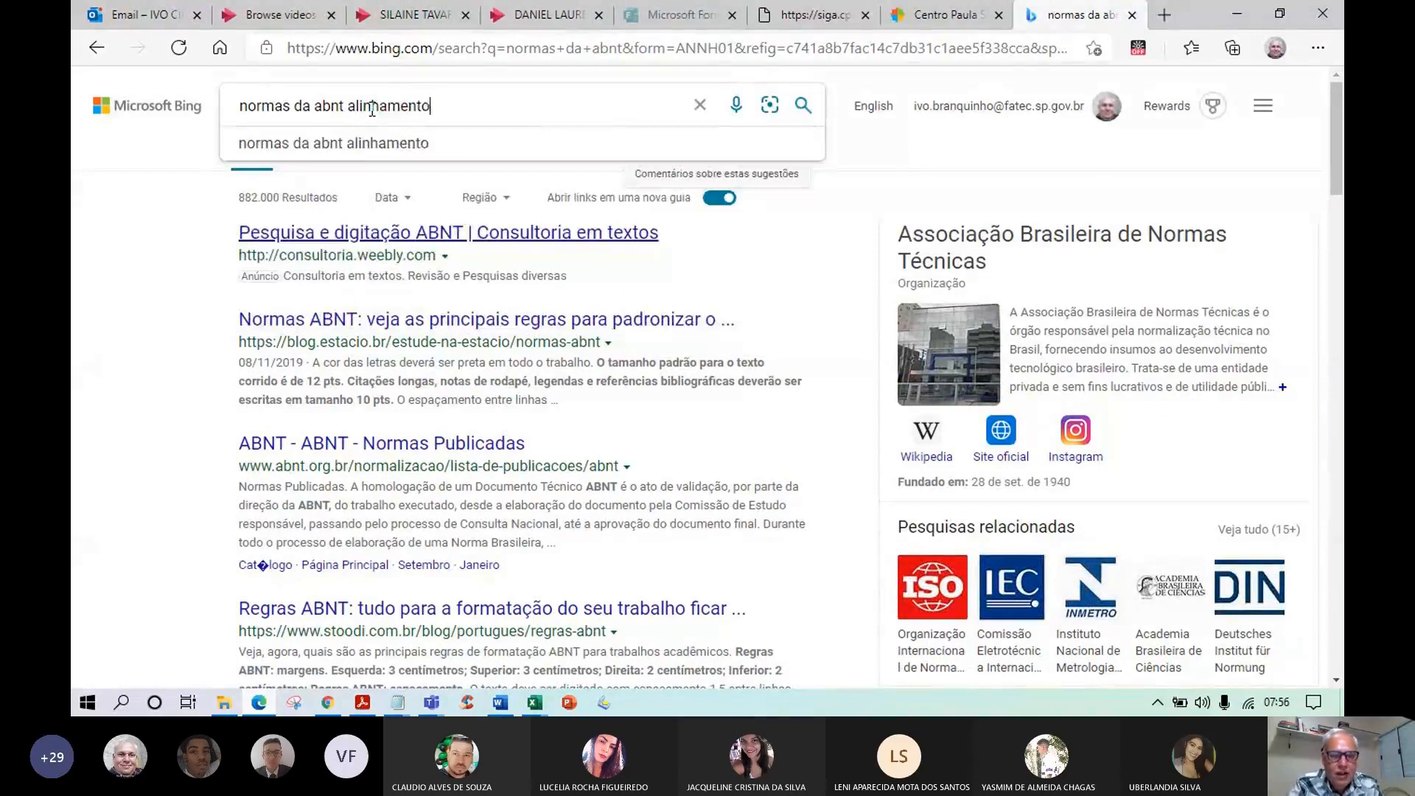
{"action": "type", "text": " para"}
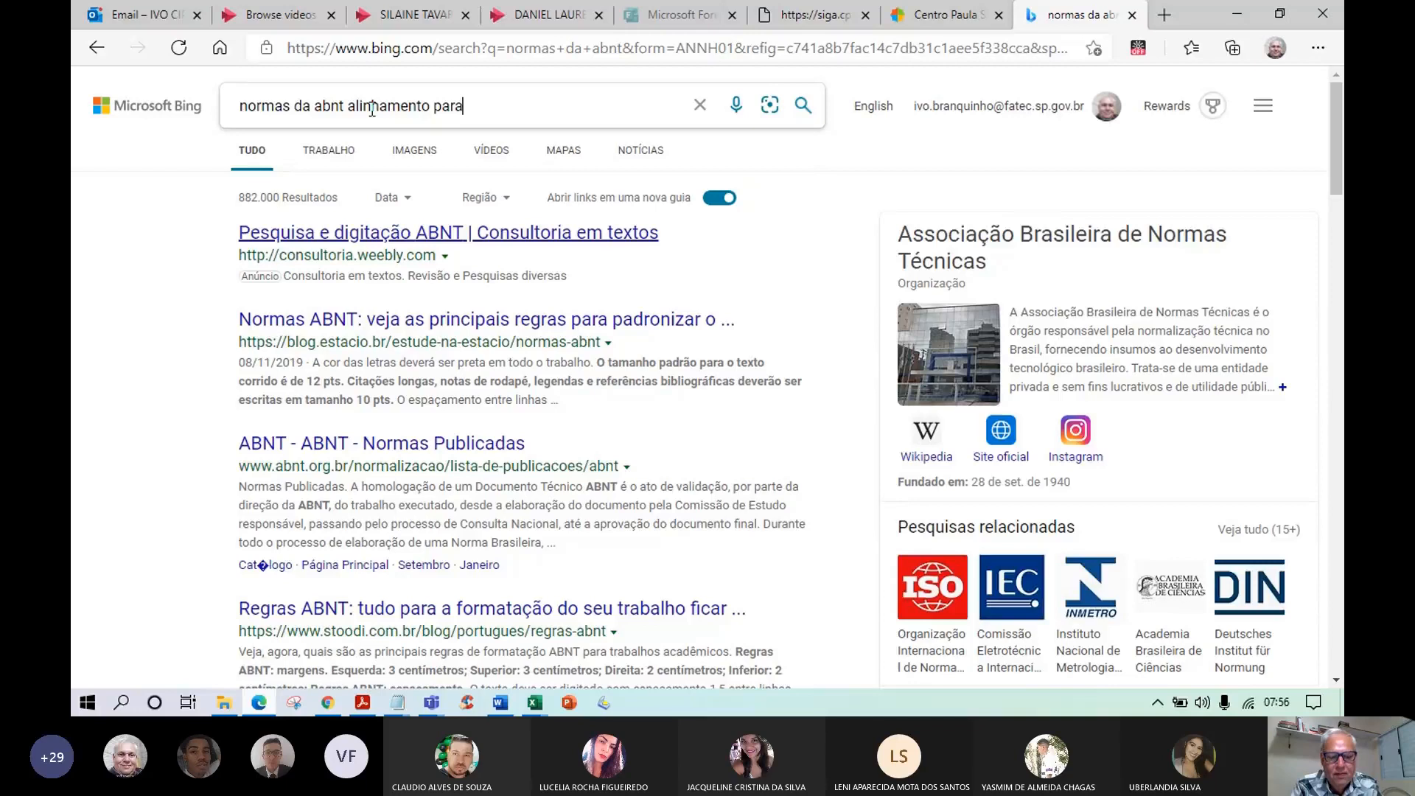
{"action": "type", "text": "grafo"}
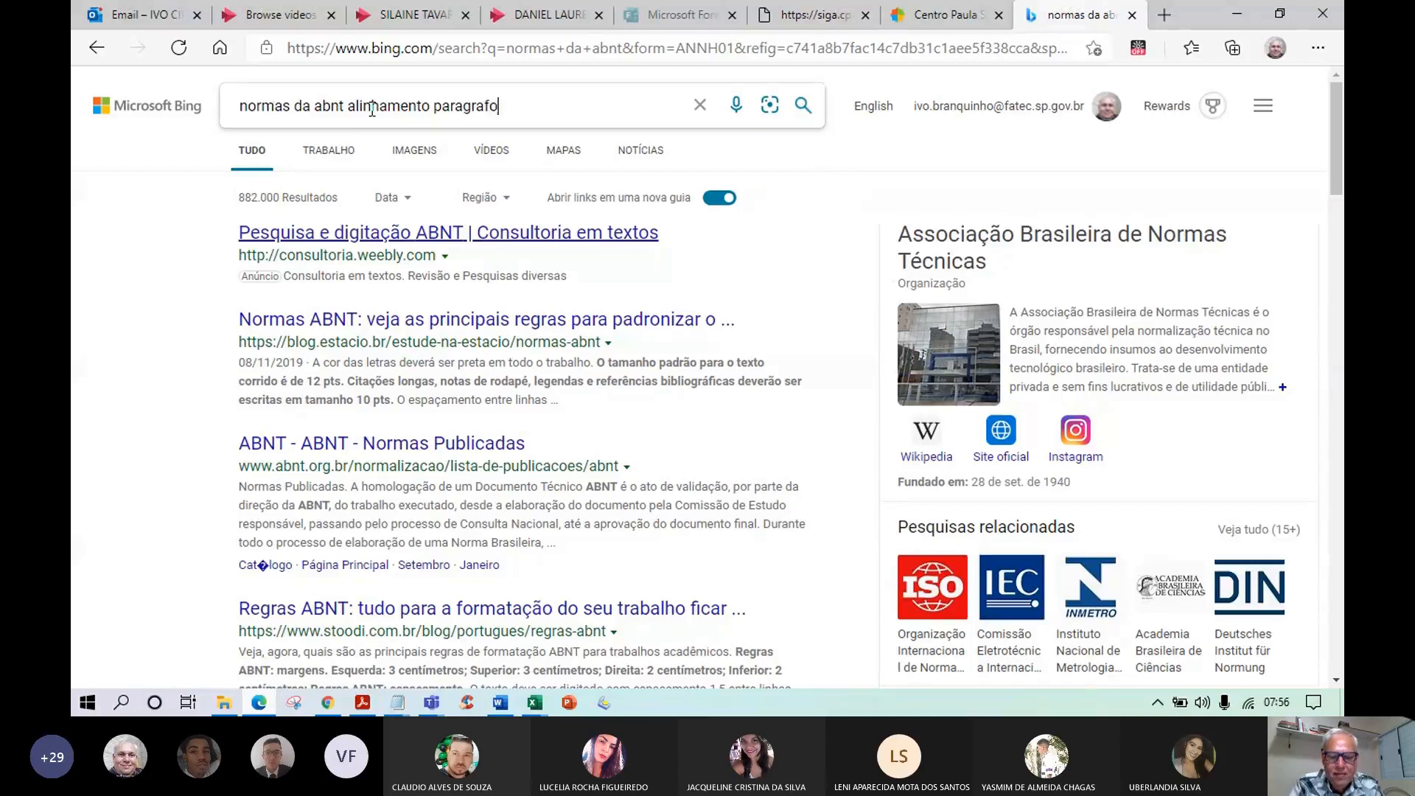
{"action": "key", "text": "Return"}
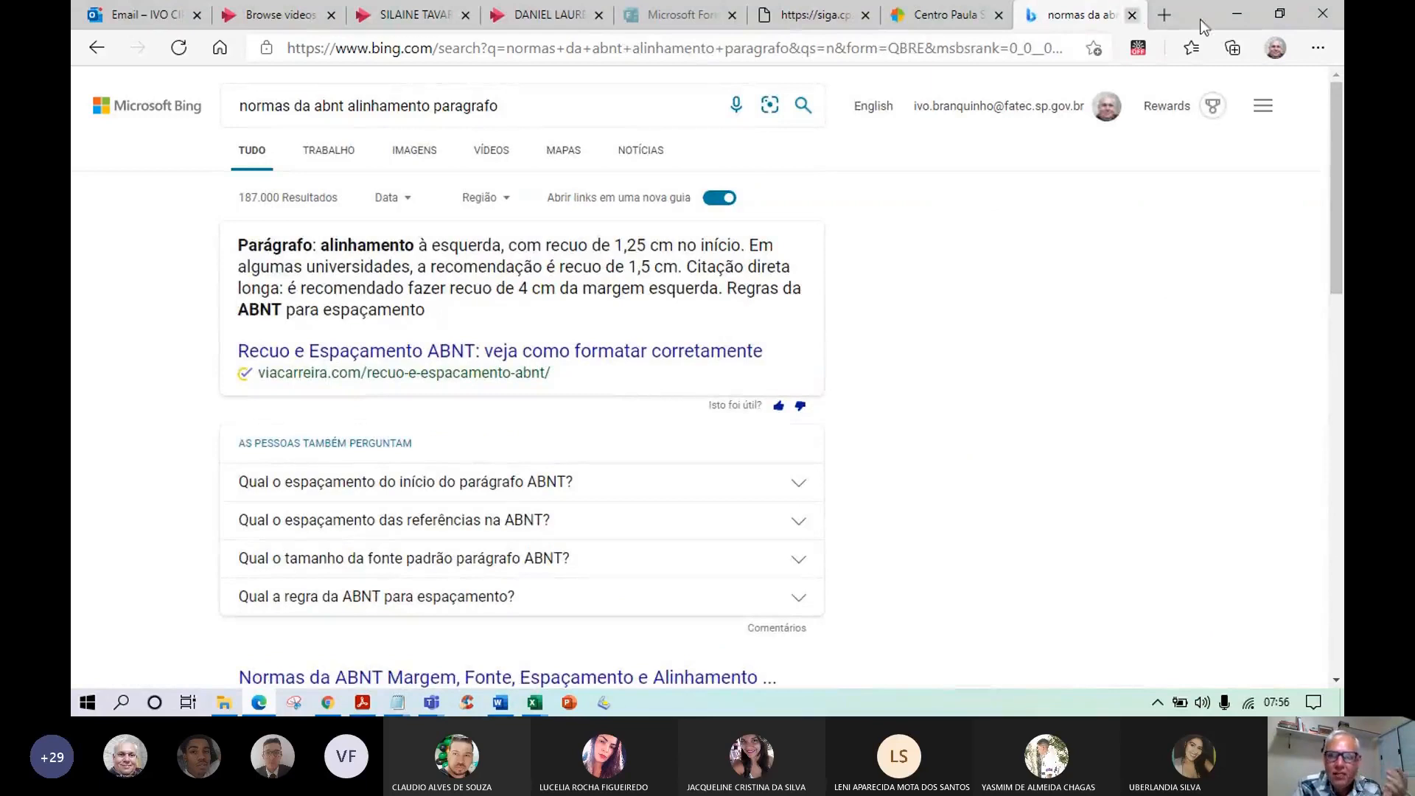
- Close the search tab, minimize the browser and switch back to the Word document with the sample text
{"action": "left_click", "coordinate": [1132, 14]}
{"action": "left_click", "coordinate": [1239, 15]}
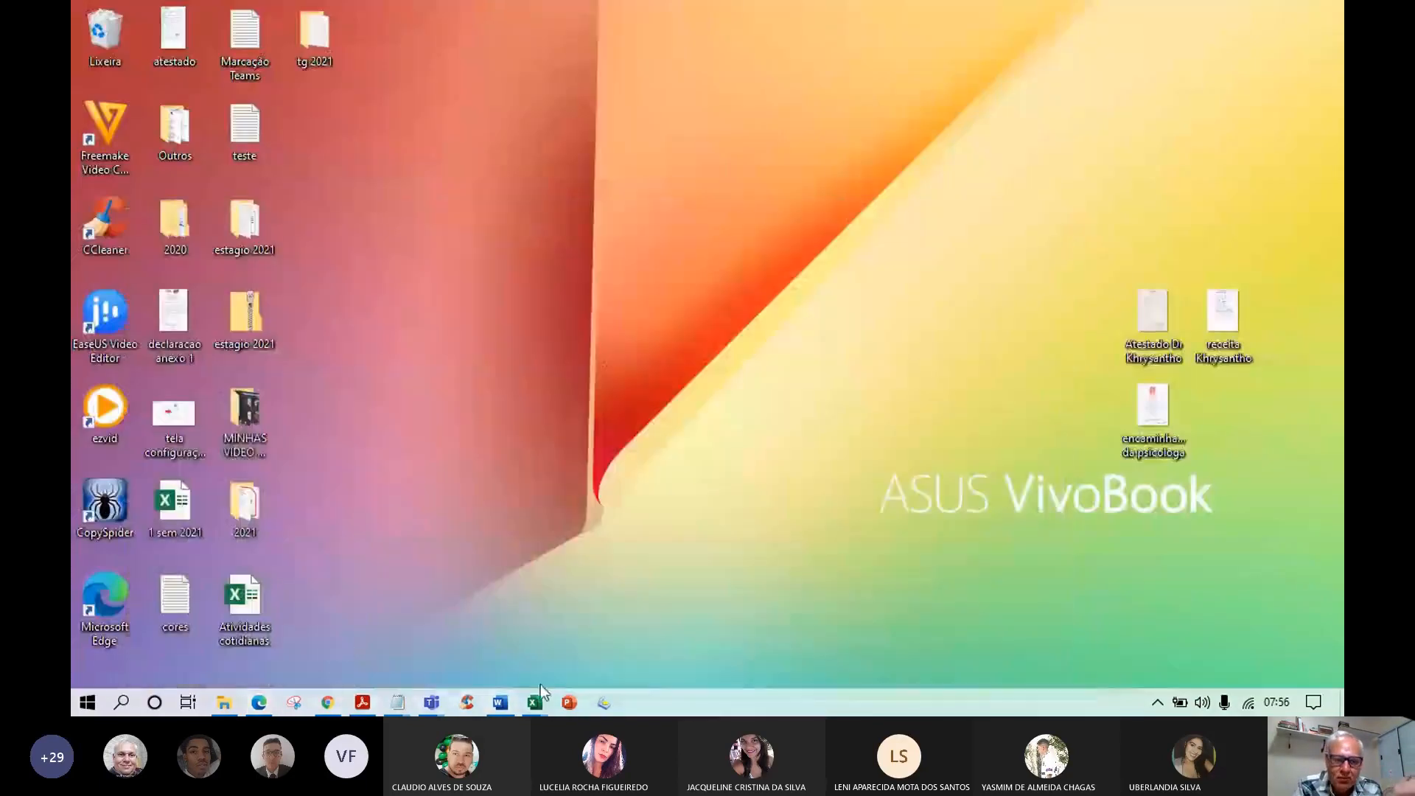
{"action": "left_click", "coordinate": [501, 702]}
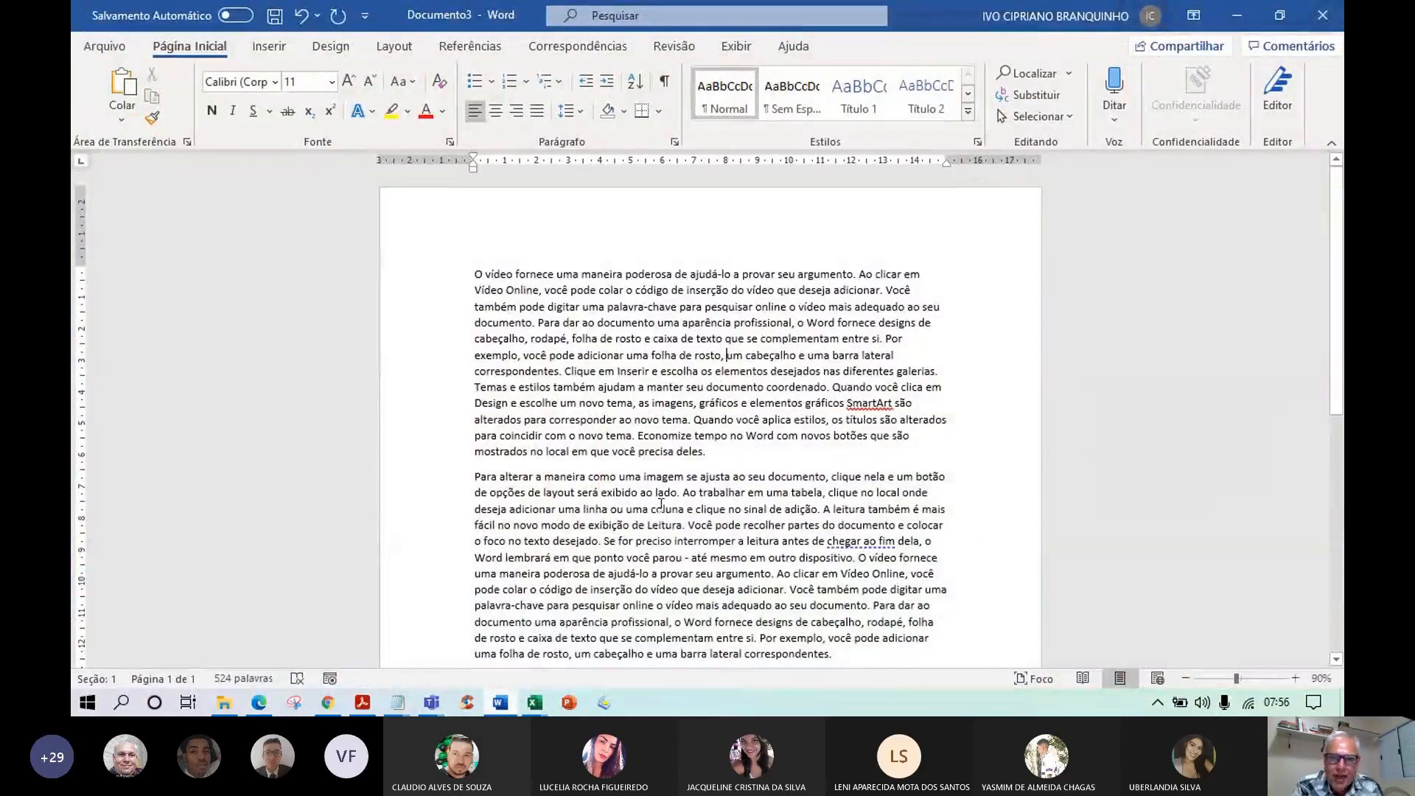
- Enlarge the page to 120% and review the three sample paragraphs from beginning to end
{"action": "left_click", "coordinate": [1295, 678]}
{"action": "left_click", "coordinate": [1295, 678]}
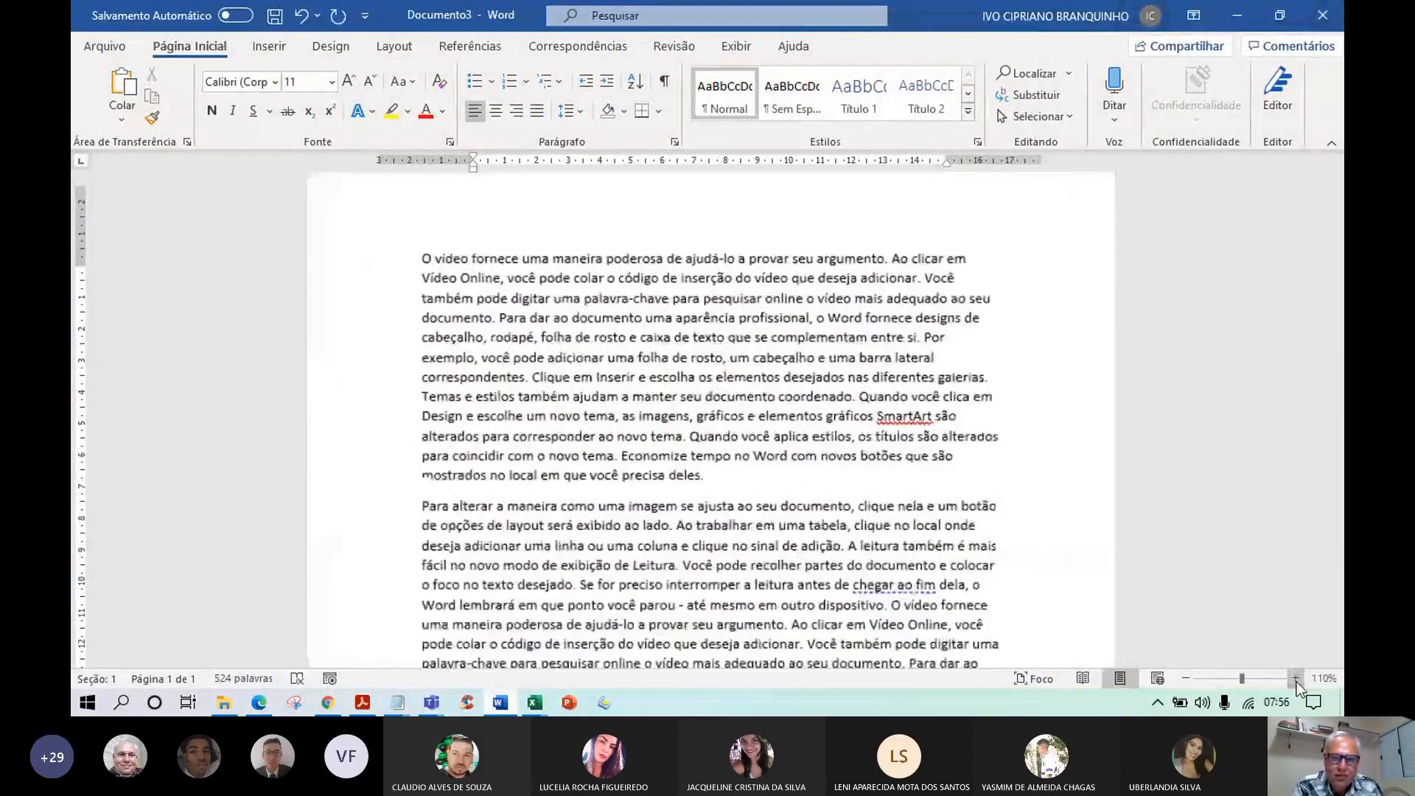
{"action": "left_click", "coordinate": [1296, 678]}
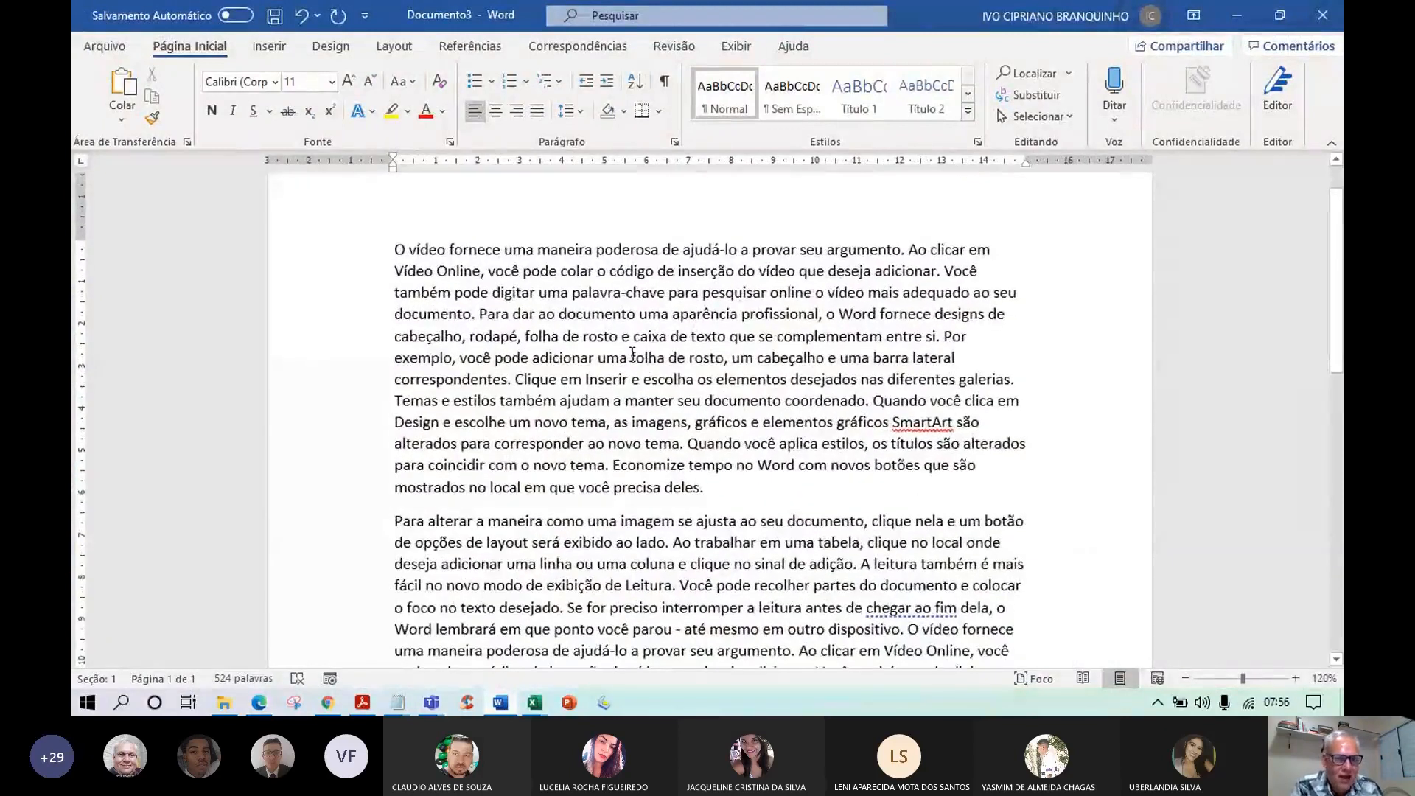
{"action": "scroll", "coordinate": [532, 418], "scroll_direction": "down", "scroll_amount": 6}
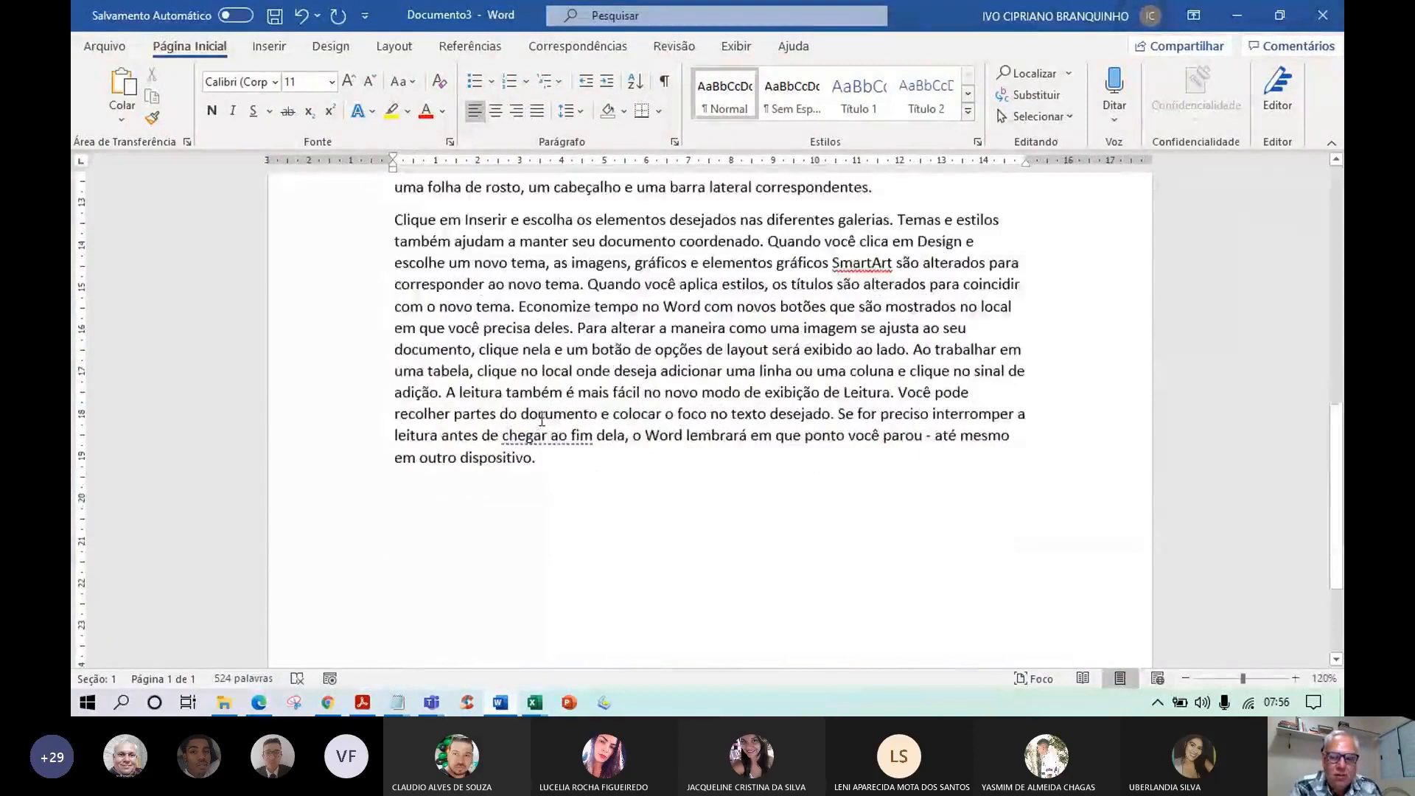
{"action": "scroll", "coordinate": [541, 417], "scroll_direction": "down", "scroll_amount": 4}
{"action": "scroll", "coordinate": [541, 419], "scroll_direction": "up", "scroll_amount": 6}
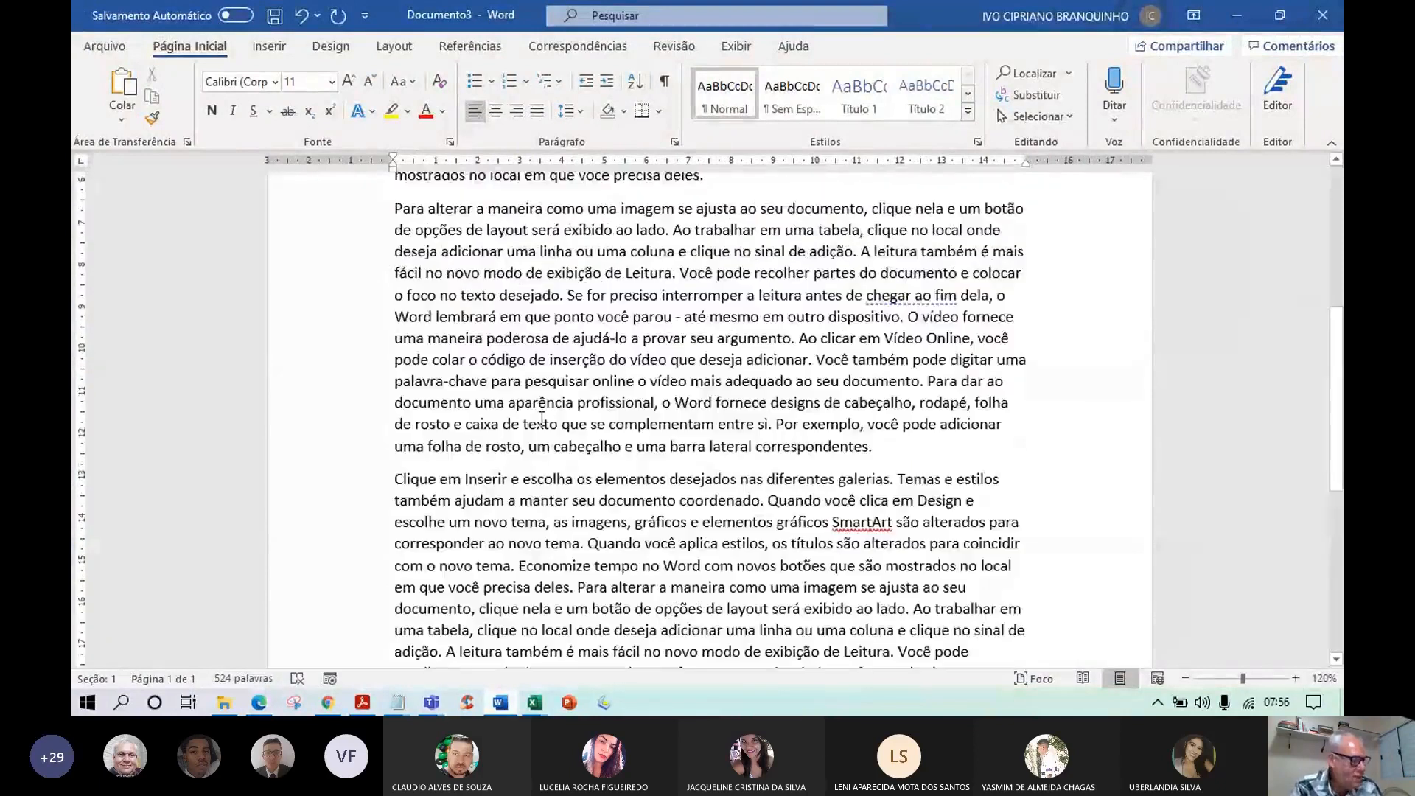
{"action": "scroll", "coordinate": [542, 419], "scroll_direction": "up", "scroll_amount": 5}
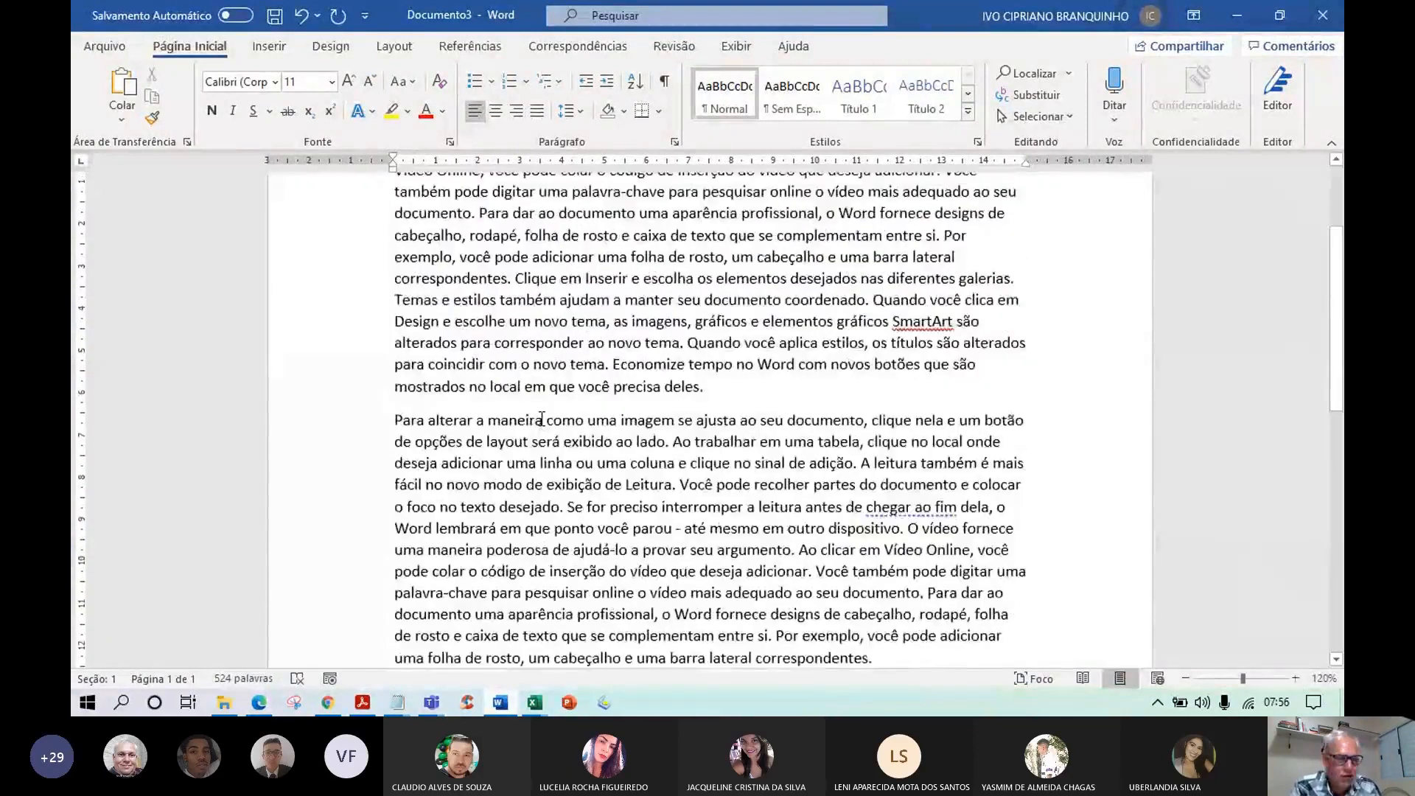
{"action": "scroll", "coordinate": [541, 418], "scroll_direction": "up", "scroll_amount": 1}
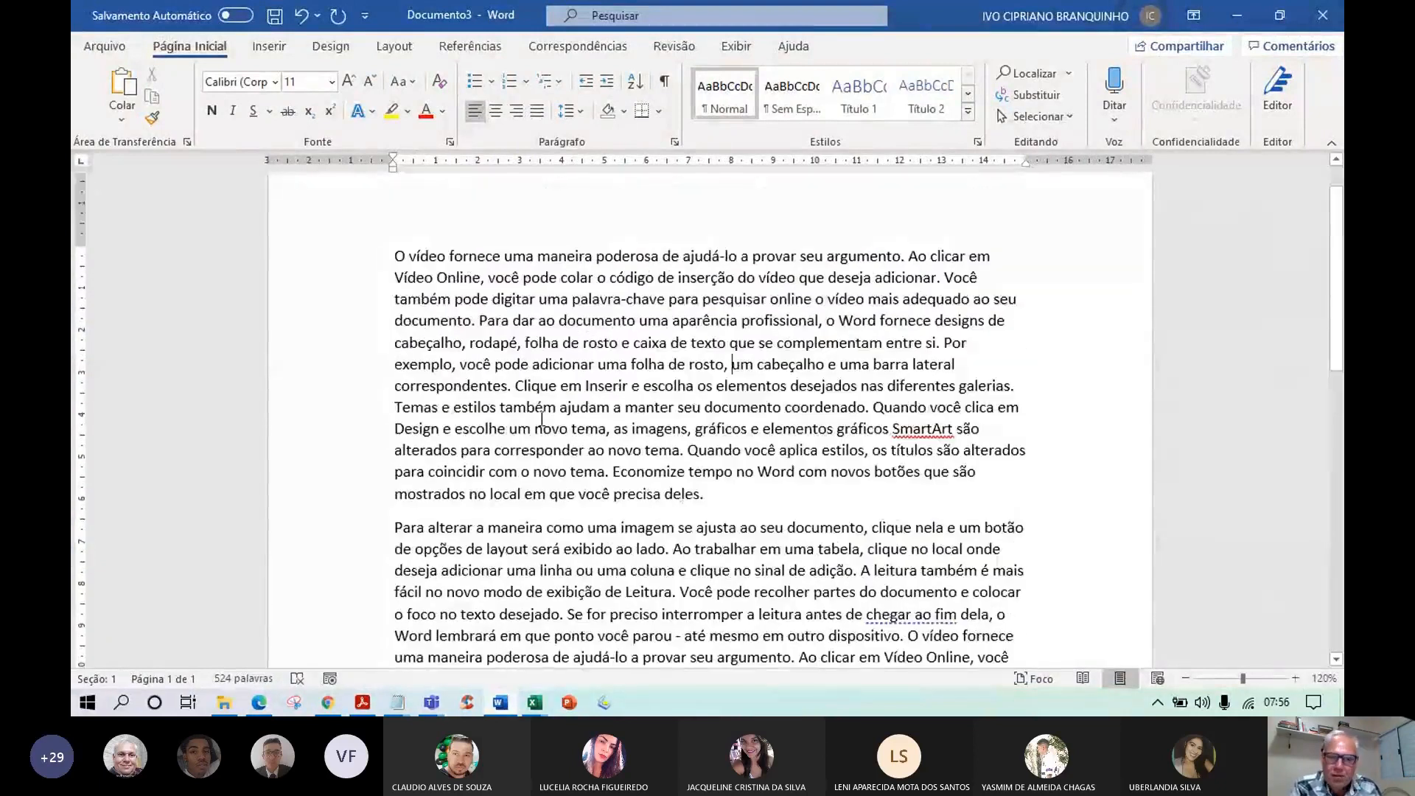
{"action": "left_click", "coordinate": [634, 299]}
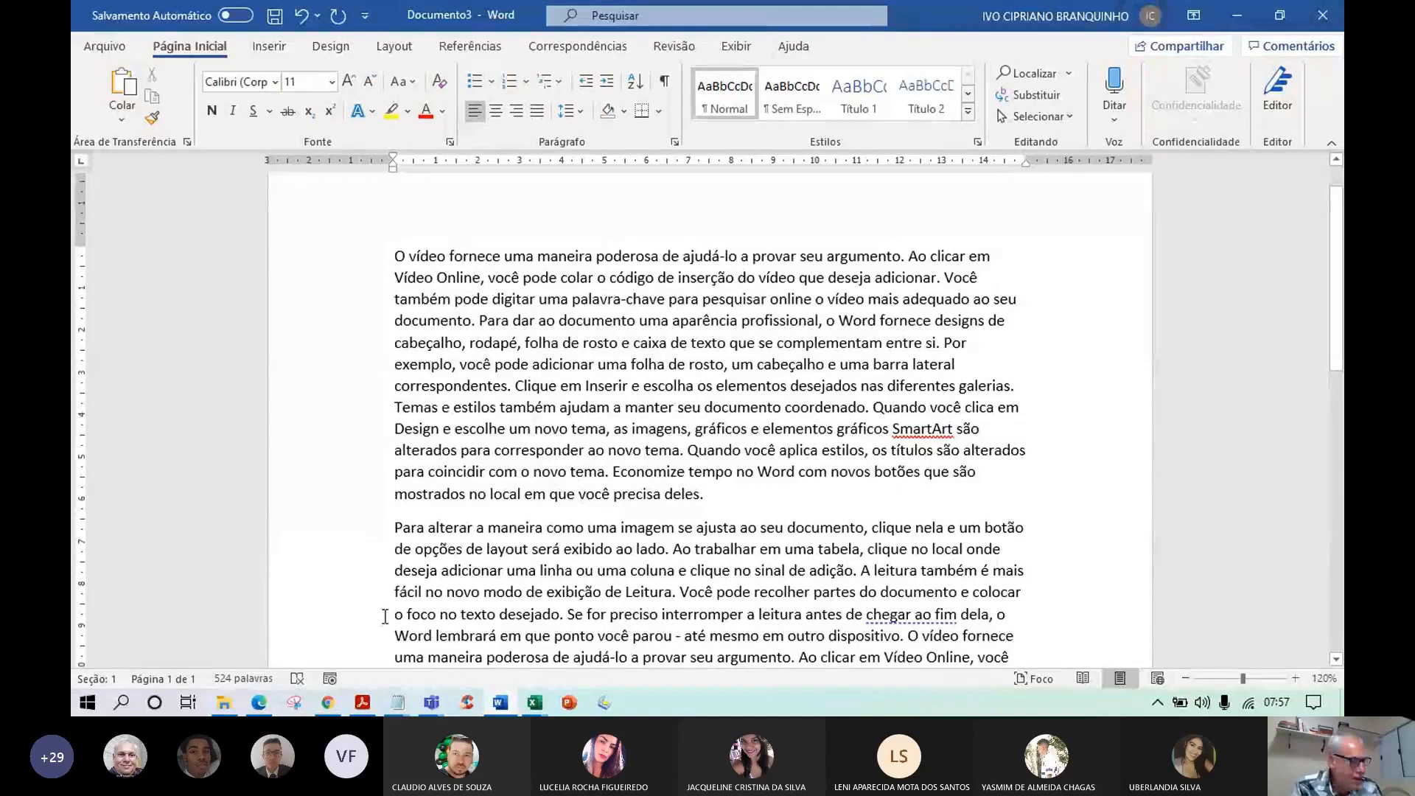
- Enlarge the page to 140%, select the whole first paragraph and set its font to Arial
{"action": "left_click", "coordinate": [1294, 679]}
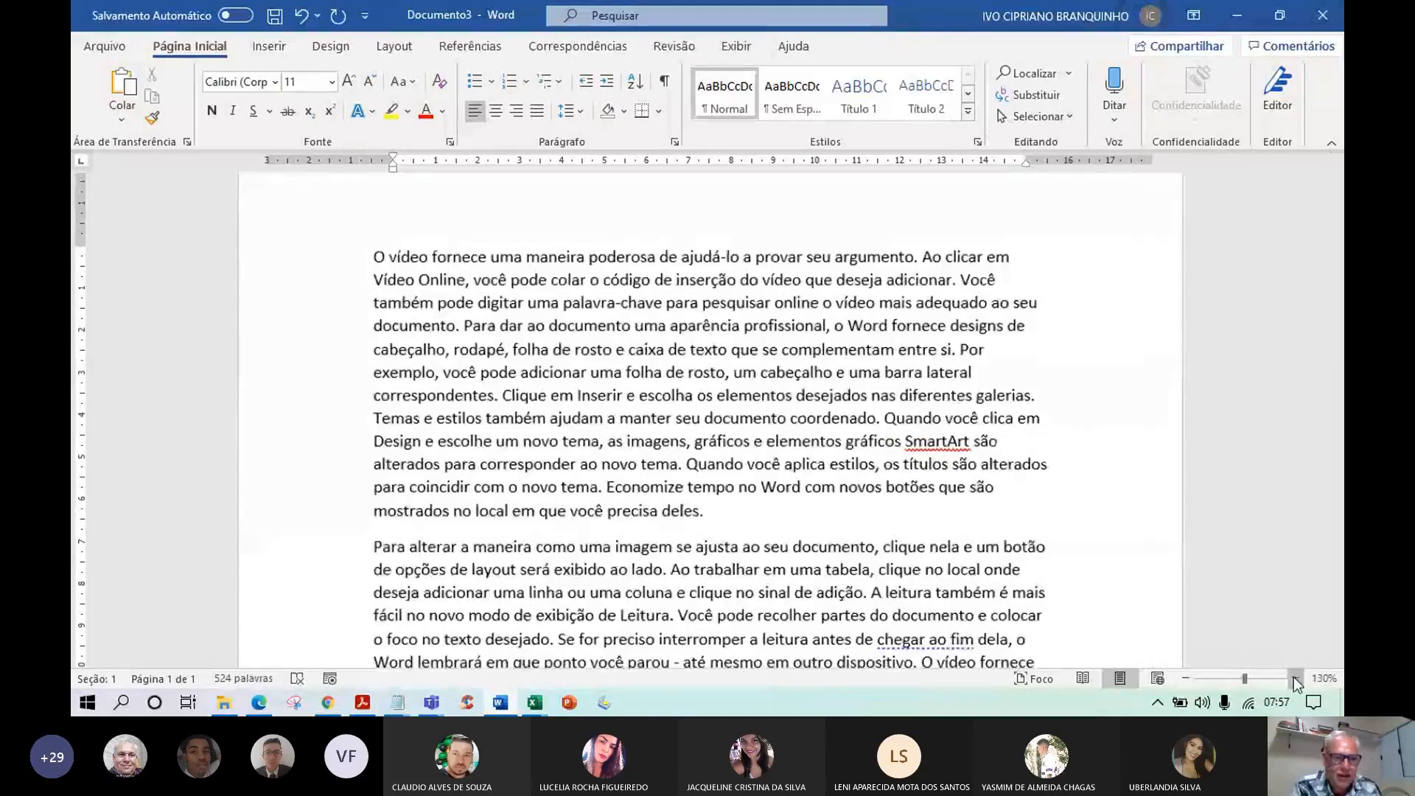
{"action": "left_click", "coordinate": [1294, 678]}
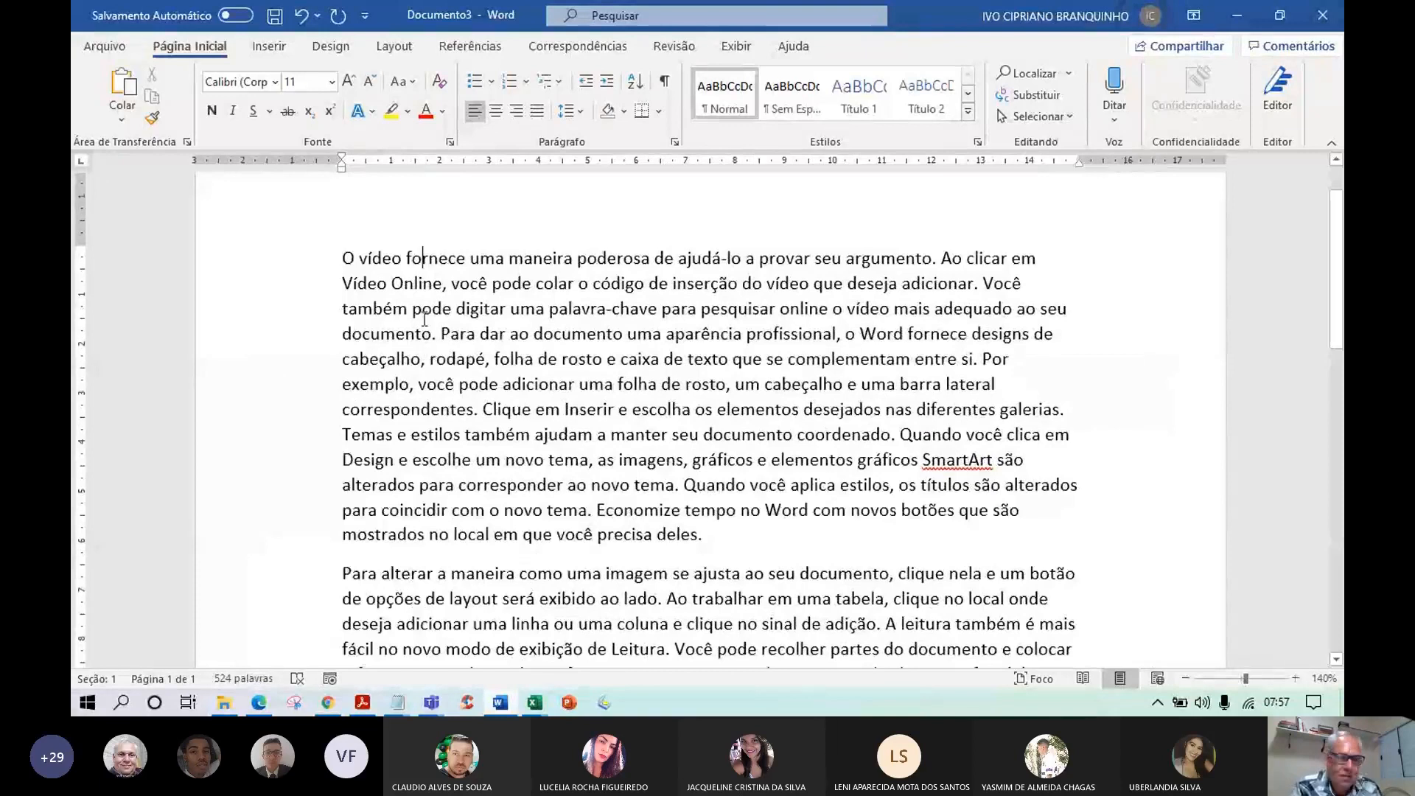
{"action": "double_click", "coordinate": [431, 261]}
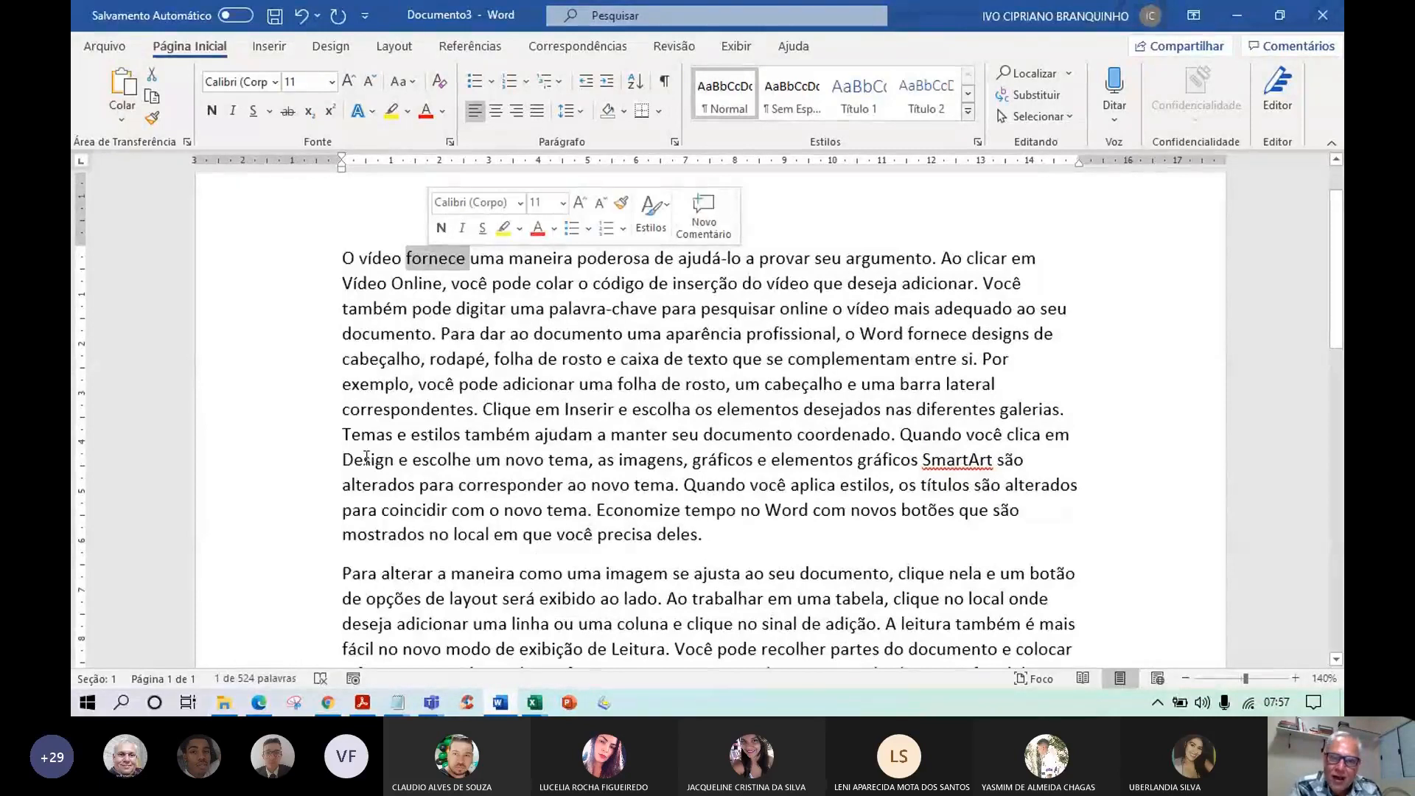
{"action": "left_click", "coordinate": [430, 265]}
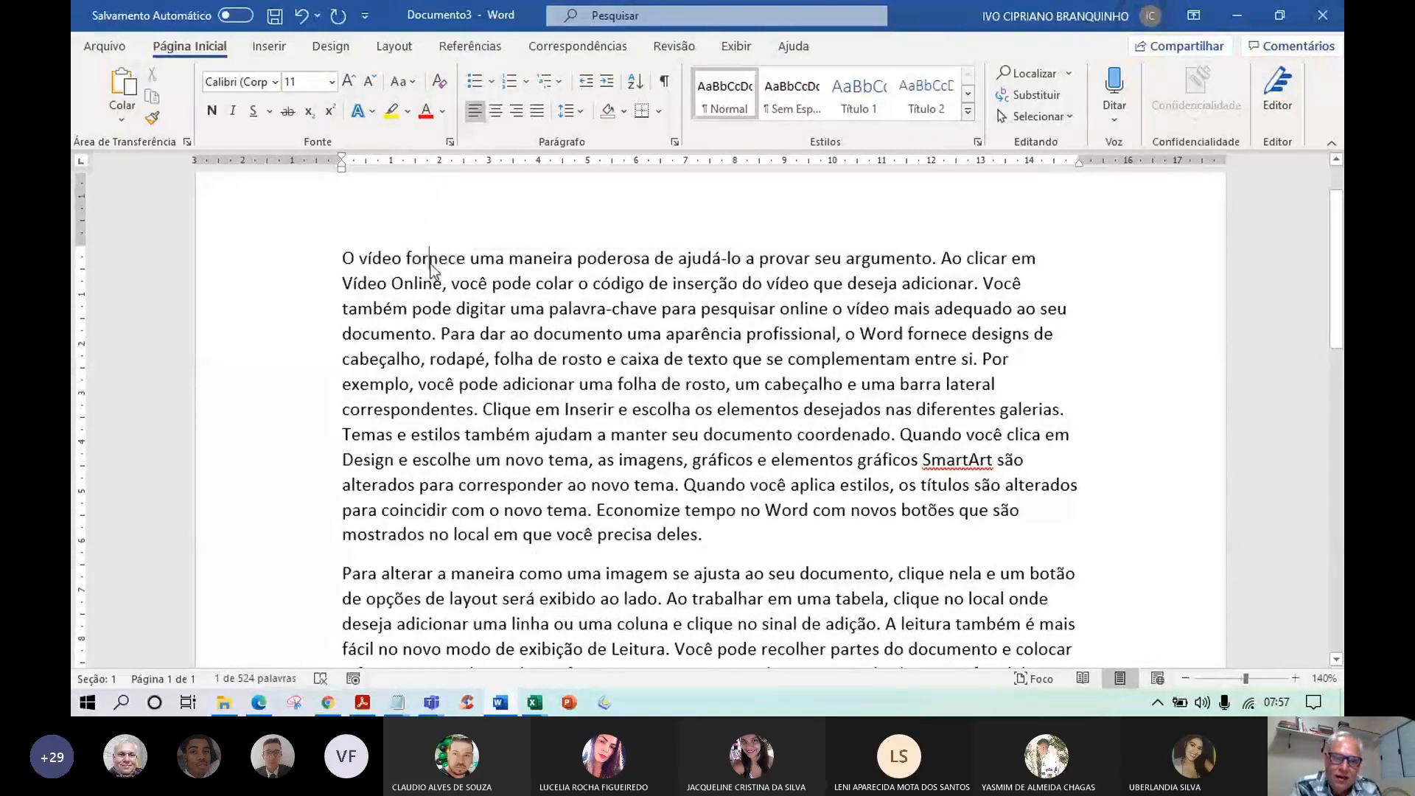
{"action": "triple_click", "coordinate": [430, 266]}
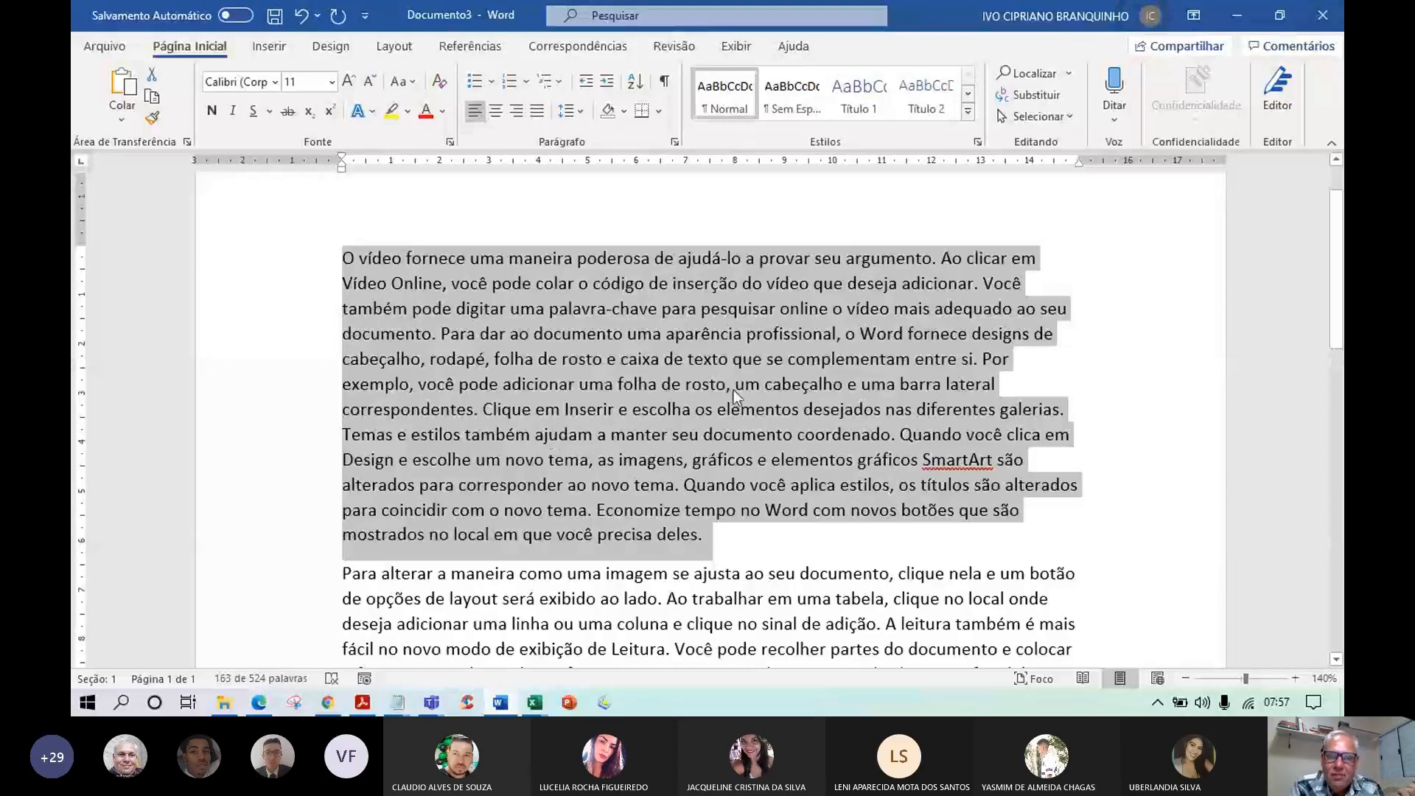
{"action": "left_click", "coordinate": [276, 84]}
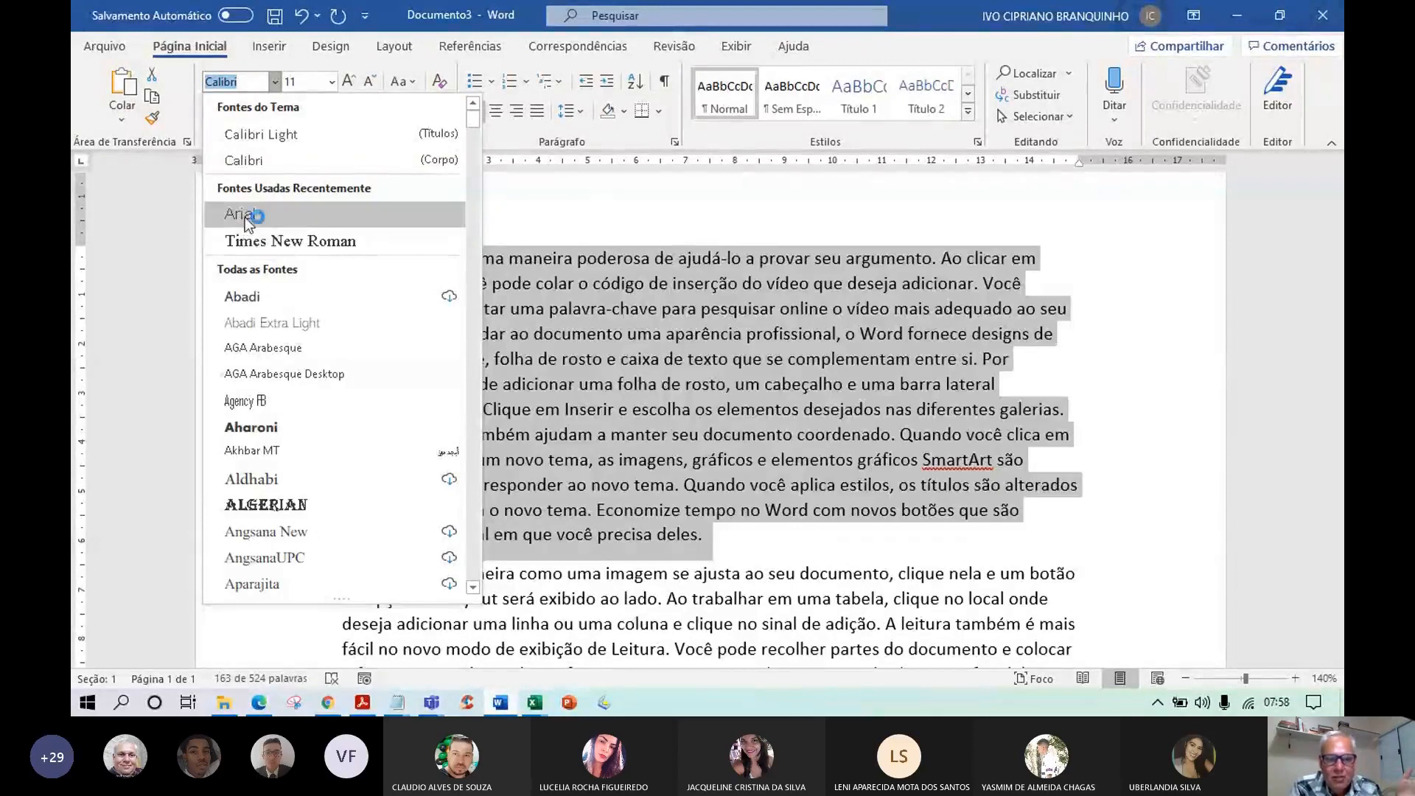
{"action": "left_click", "coordinate": [244, 217]}
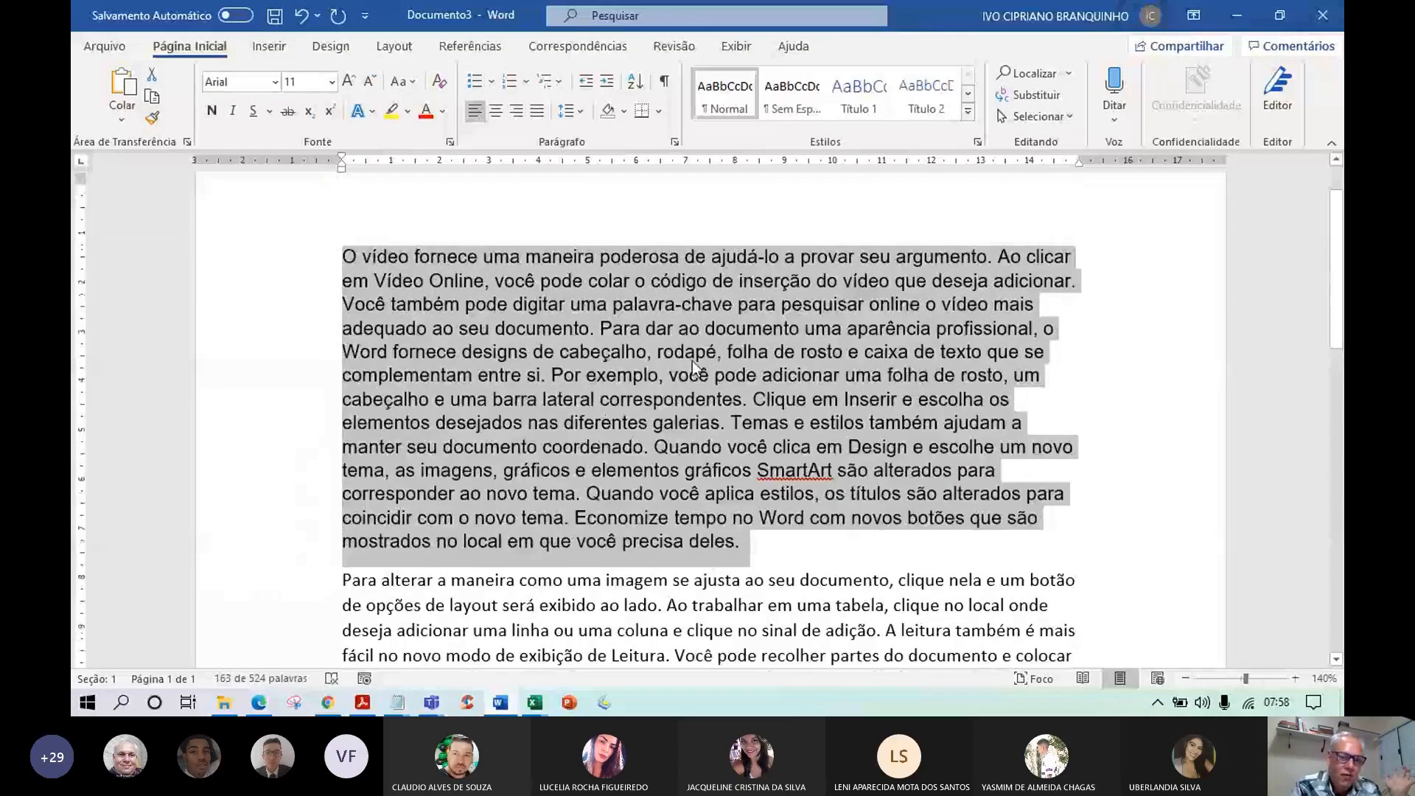
- Reduce the page zoom to 70% and compare the first paragraph's font and alignment settings with those of the second
{"action": "scroll", "coordinate": [692, 360], "scroll_direction": "down", "scroll_amount": 3}
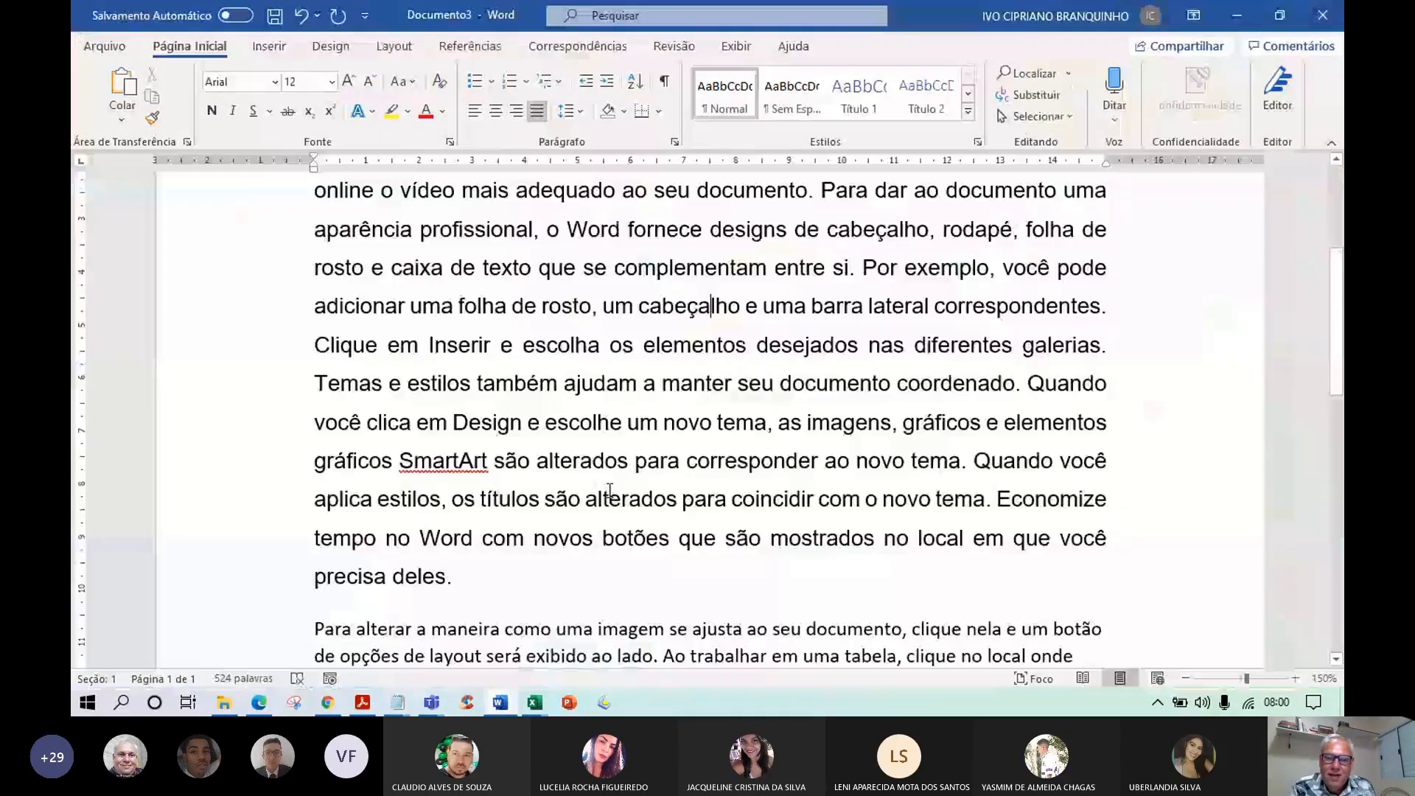
{"action": "left_click", "coordinate": [1186, 679]}
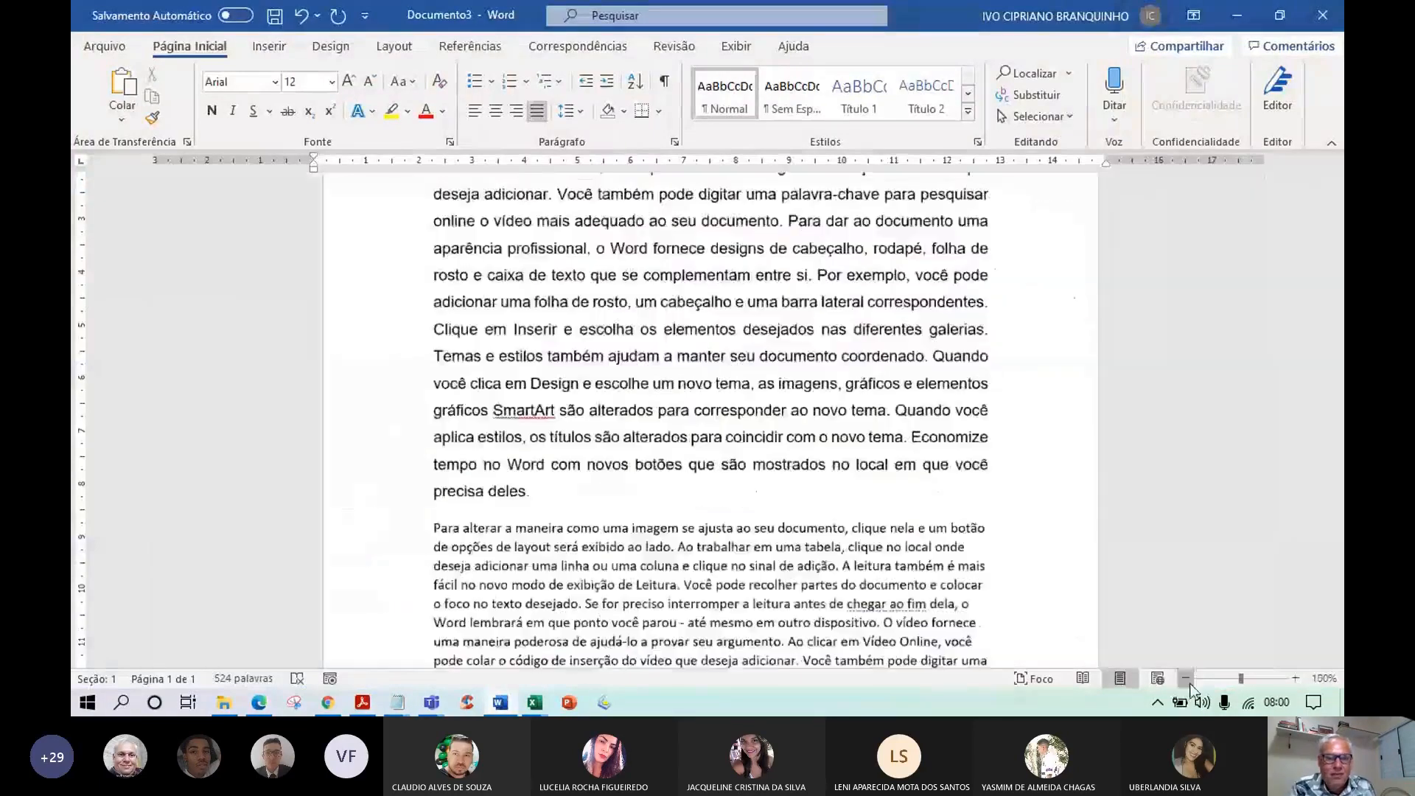
{"action": "left_click", "coordinate": [1189, 683]}
{"action": "left_click", "coordinate": [1189, 683]}
{"action": "left_click", "coordinate": [1189, 683]}
{"action": "scroll", "coordinate": [606, 266], "scroll_direction": "up", "scroll_amount": 2}
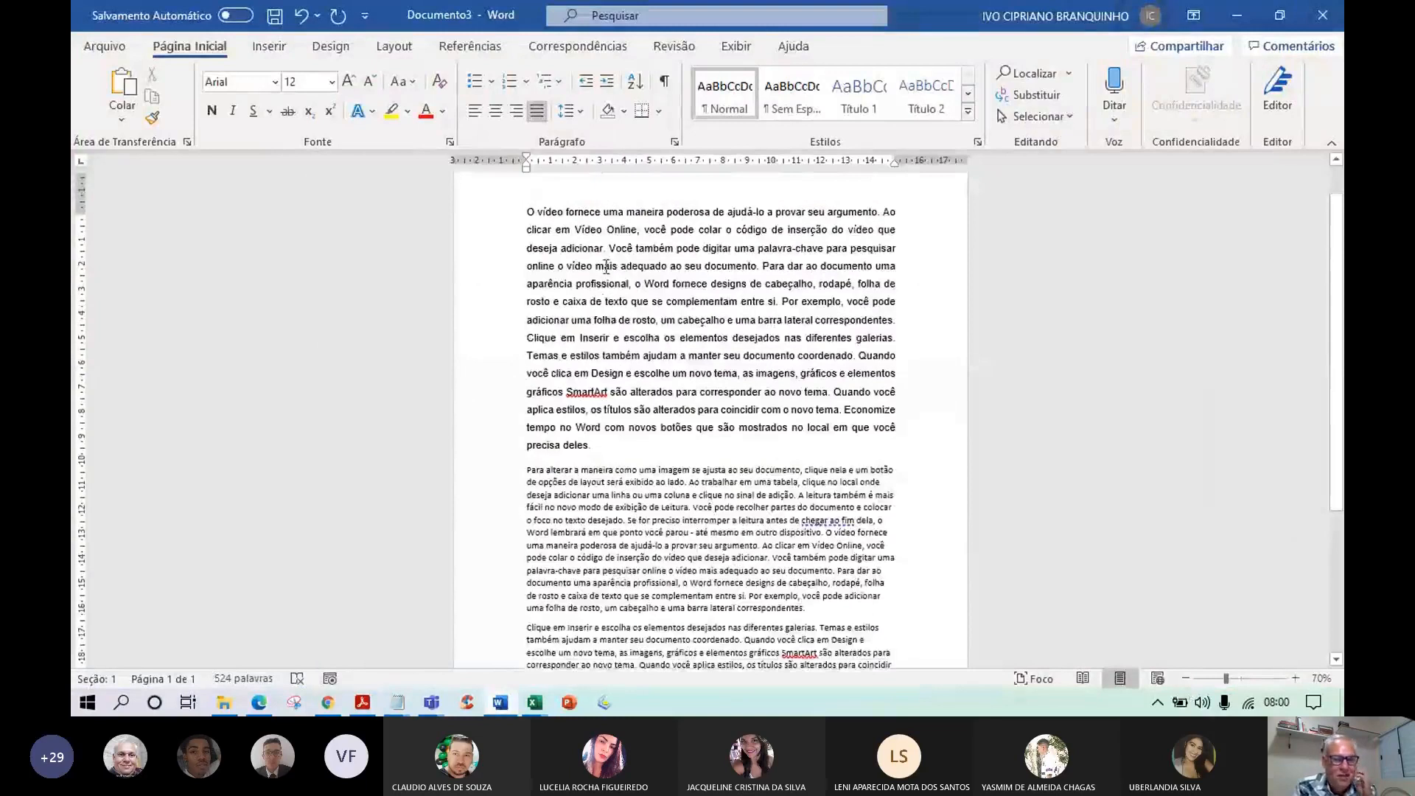
{"action": "left_click", "coordinate": [667, 329]}
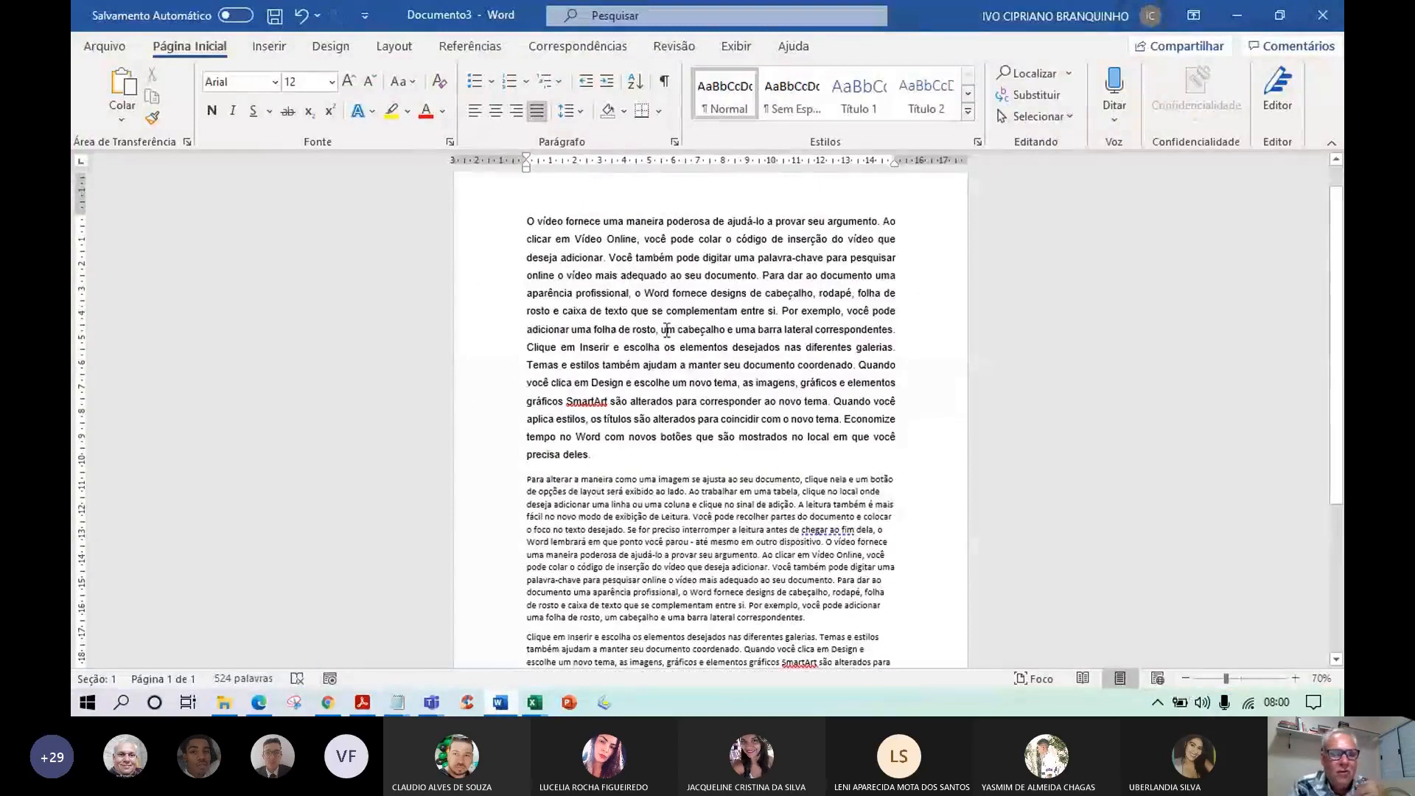
{"action": "left_click", "coordinate": [678, 348]}
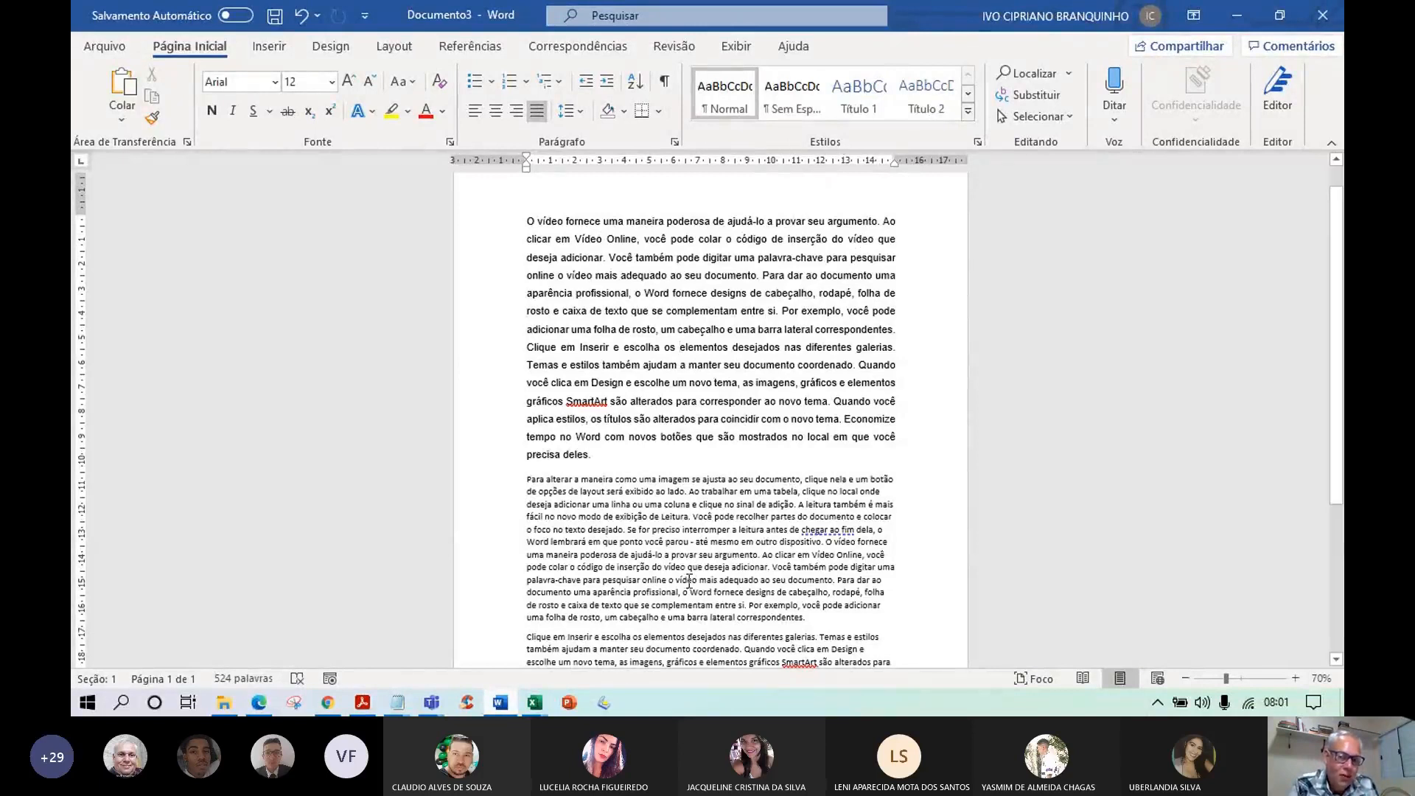
{"action": "left_click", "coordinate": [689, 582]}
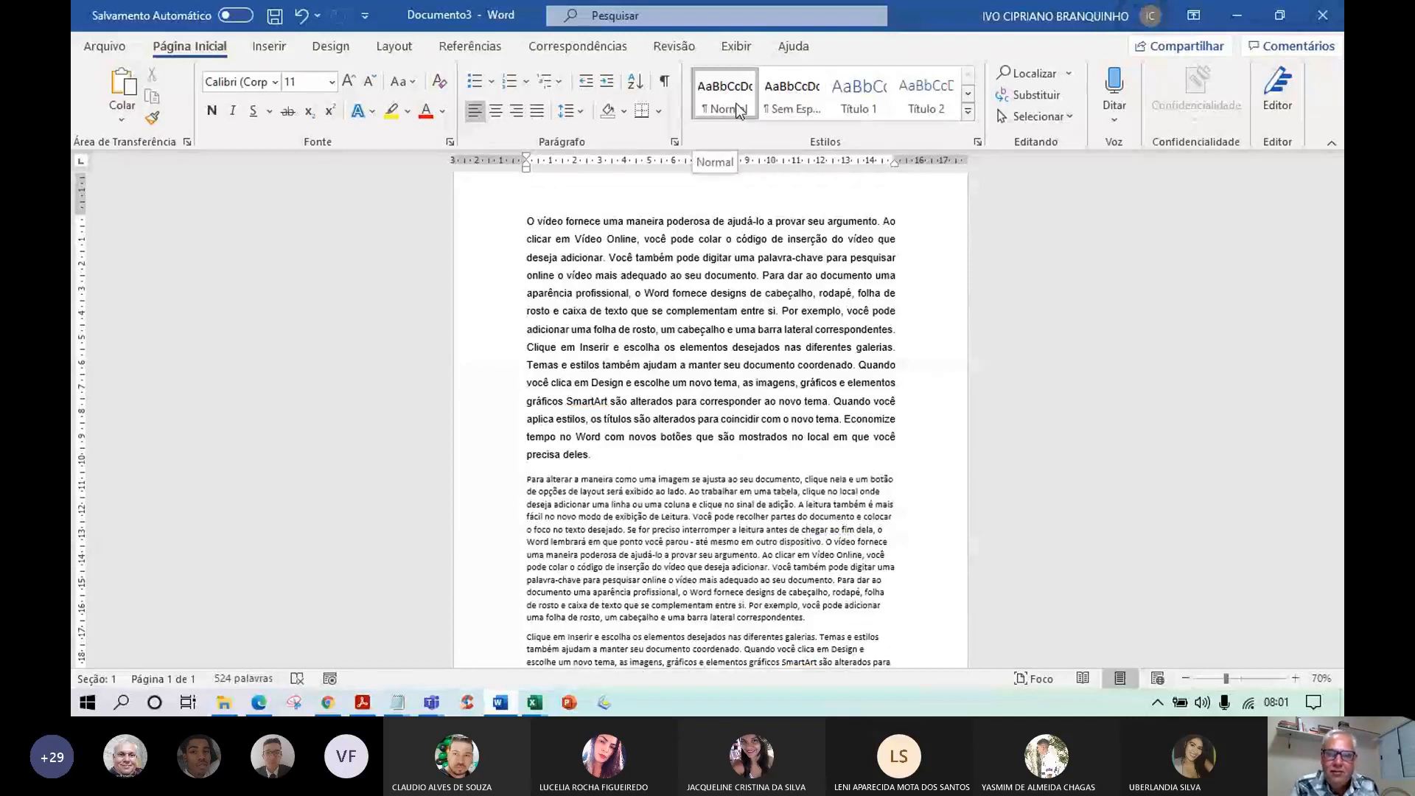
- Start a new style based on the formatting of the first paragraph and name it ABNT
{"action": "left_click", "coordinate": [710, 295]}
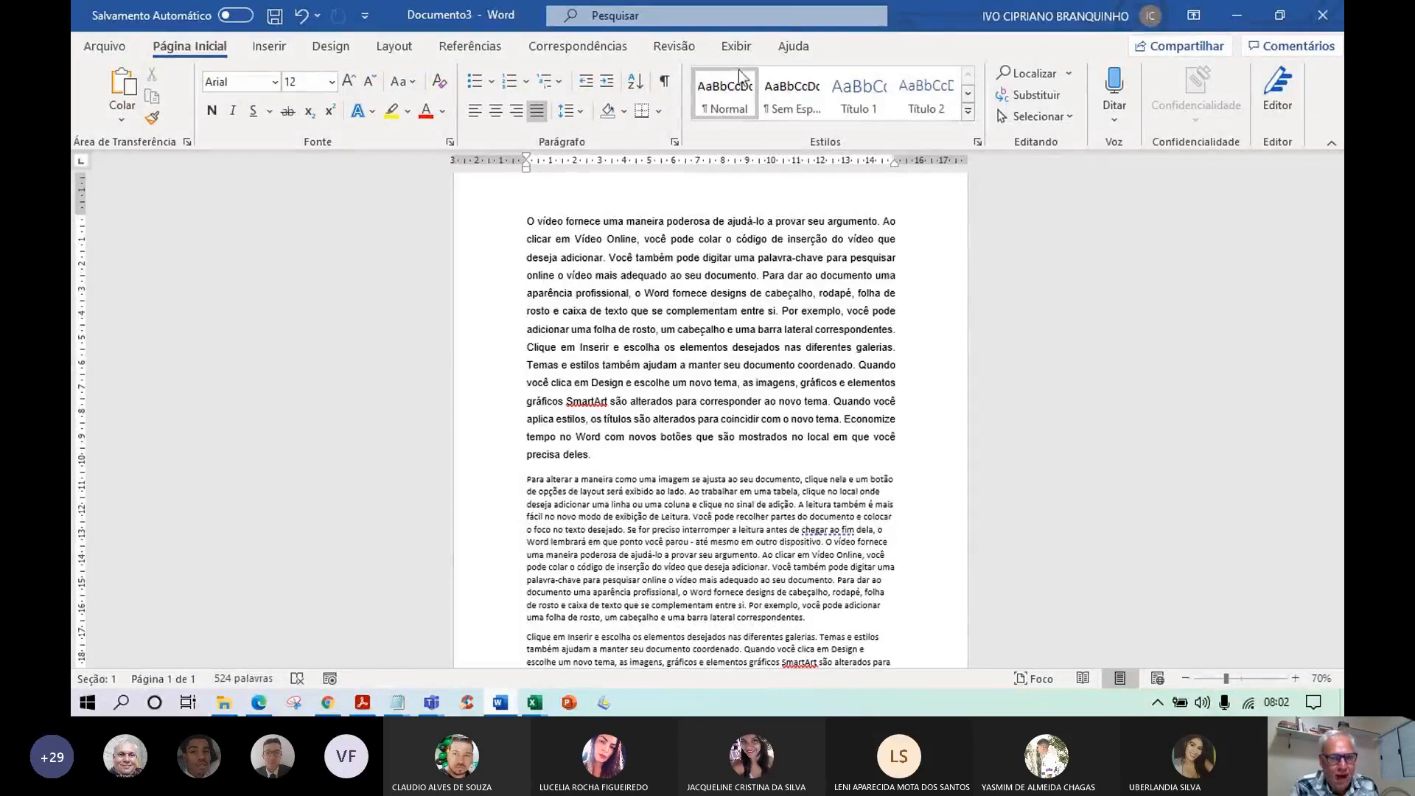
{"action": "left_click", "coordinate": [967, 112]}
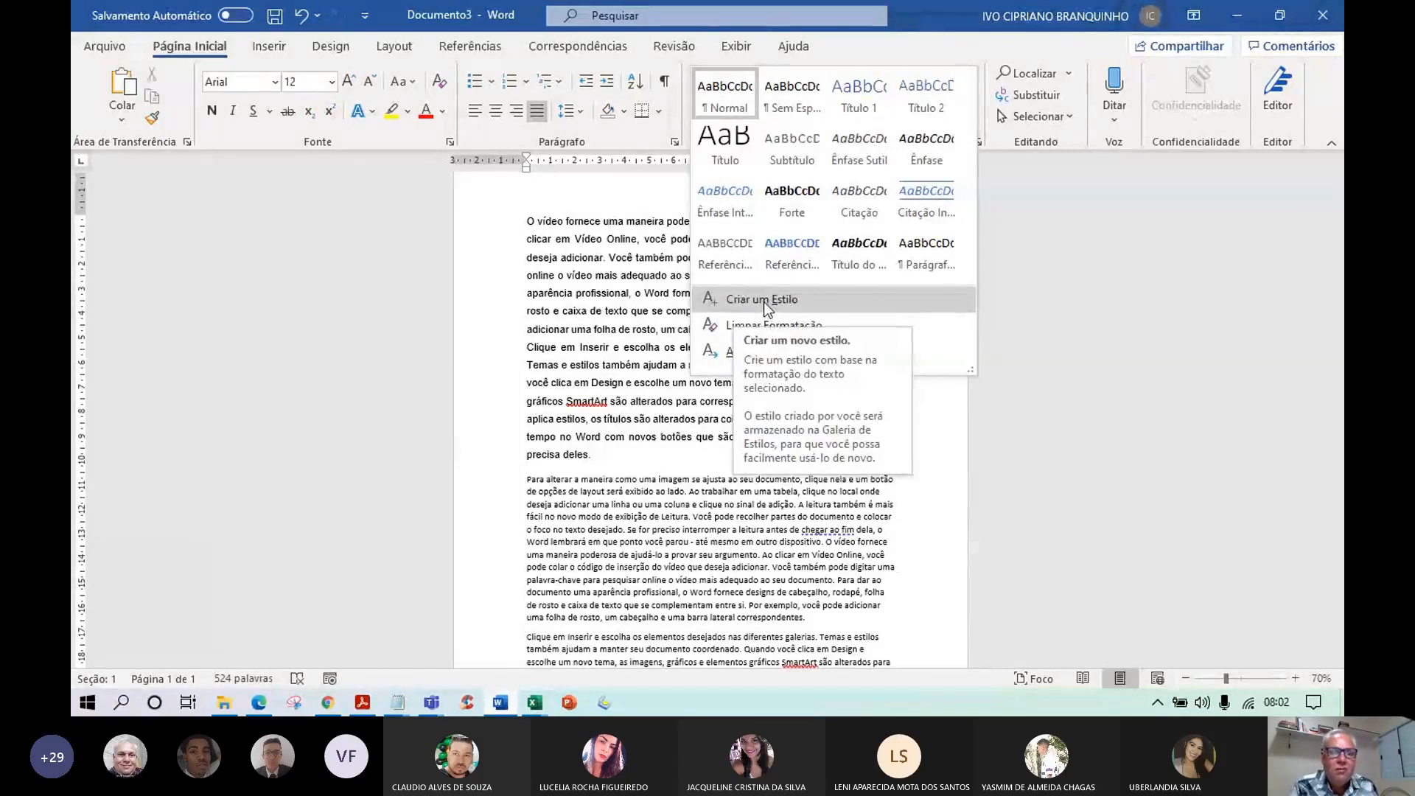
{"action": "left_click", "coordinate": [763, 300]}
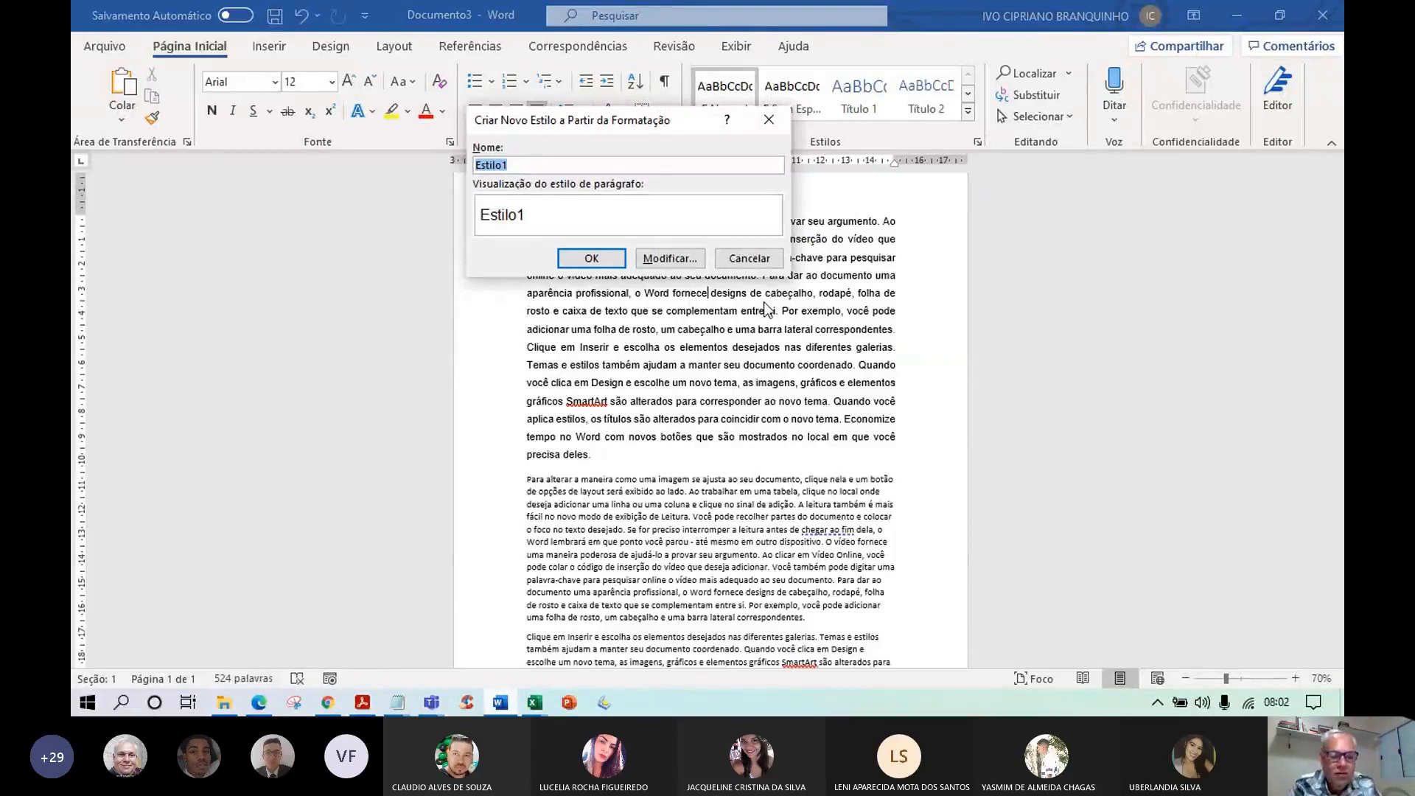
{"action": "type", "text": "ABNT"}
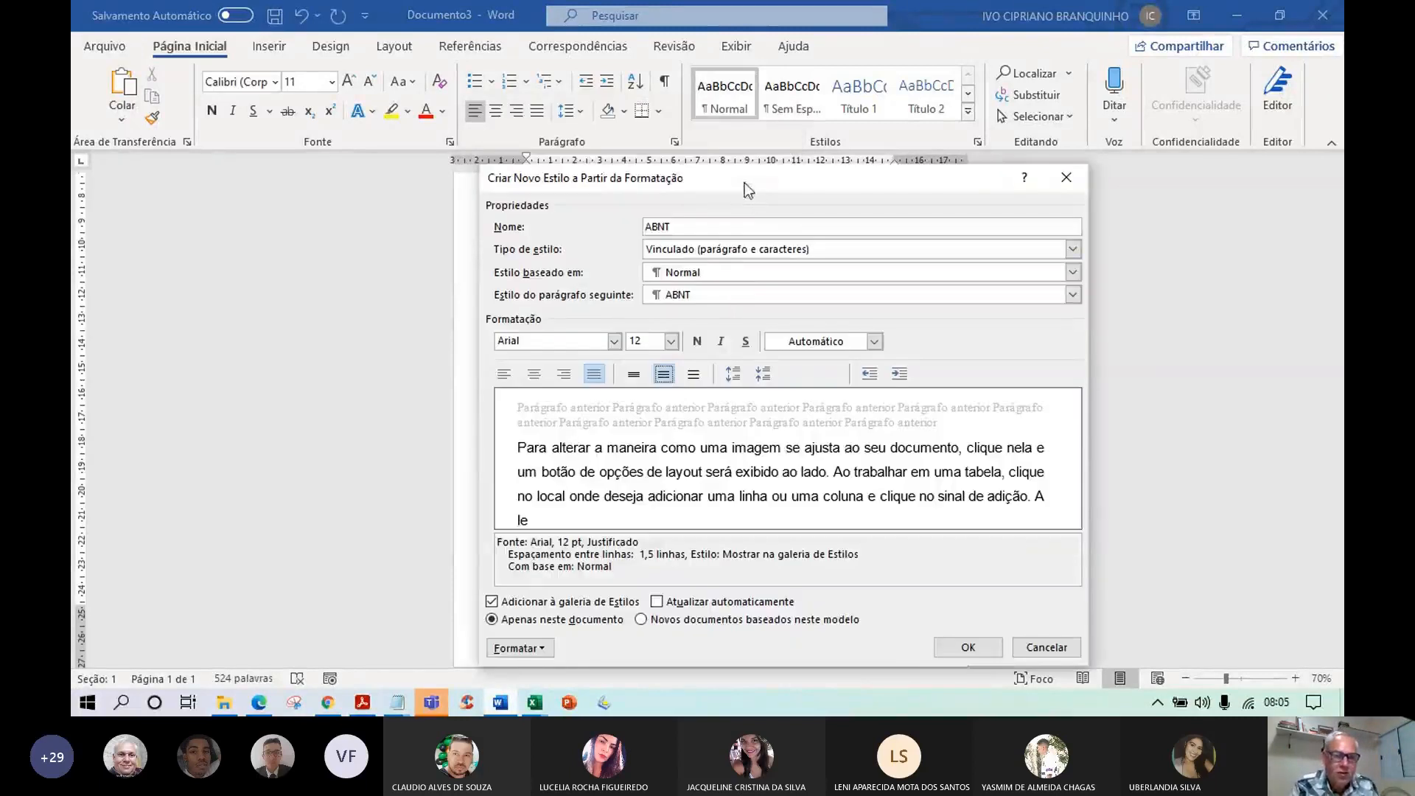
- Review the ABNT style's summary of font, alignment, line spacing and base style, and save the style
{"action": "left_click_drag", "start_coordinate": [744, 183], "coordinate": [334, 22]}
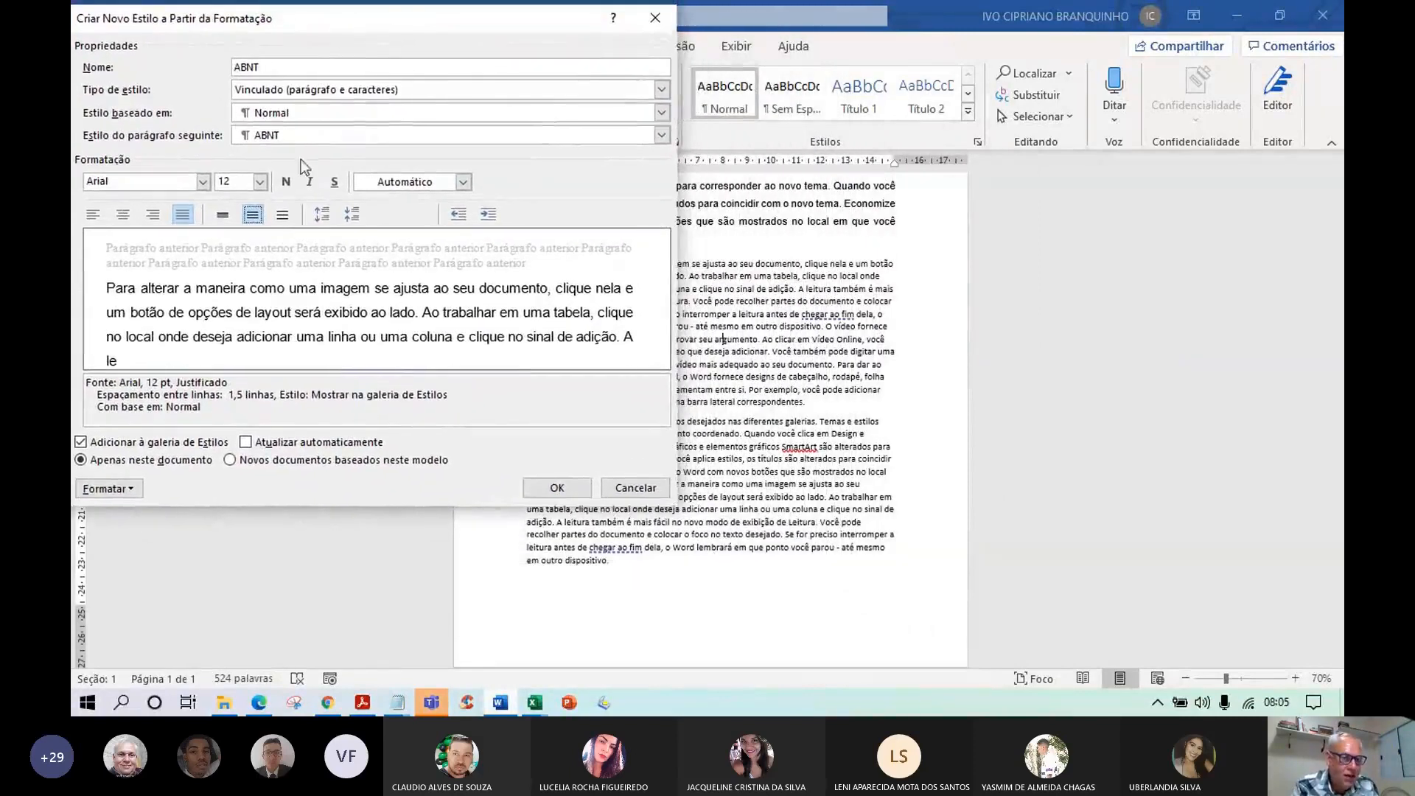
{"action": "left_click", "coordinate": [190, 407]}
{"action": "left_click_drag", "start_coordinate": [189, 407], "coordinate": [96, 395]}
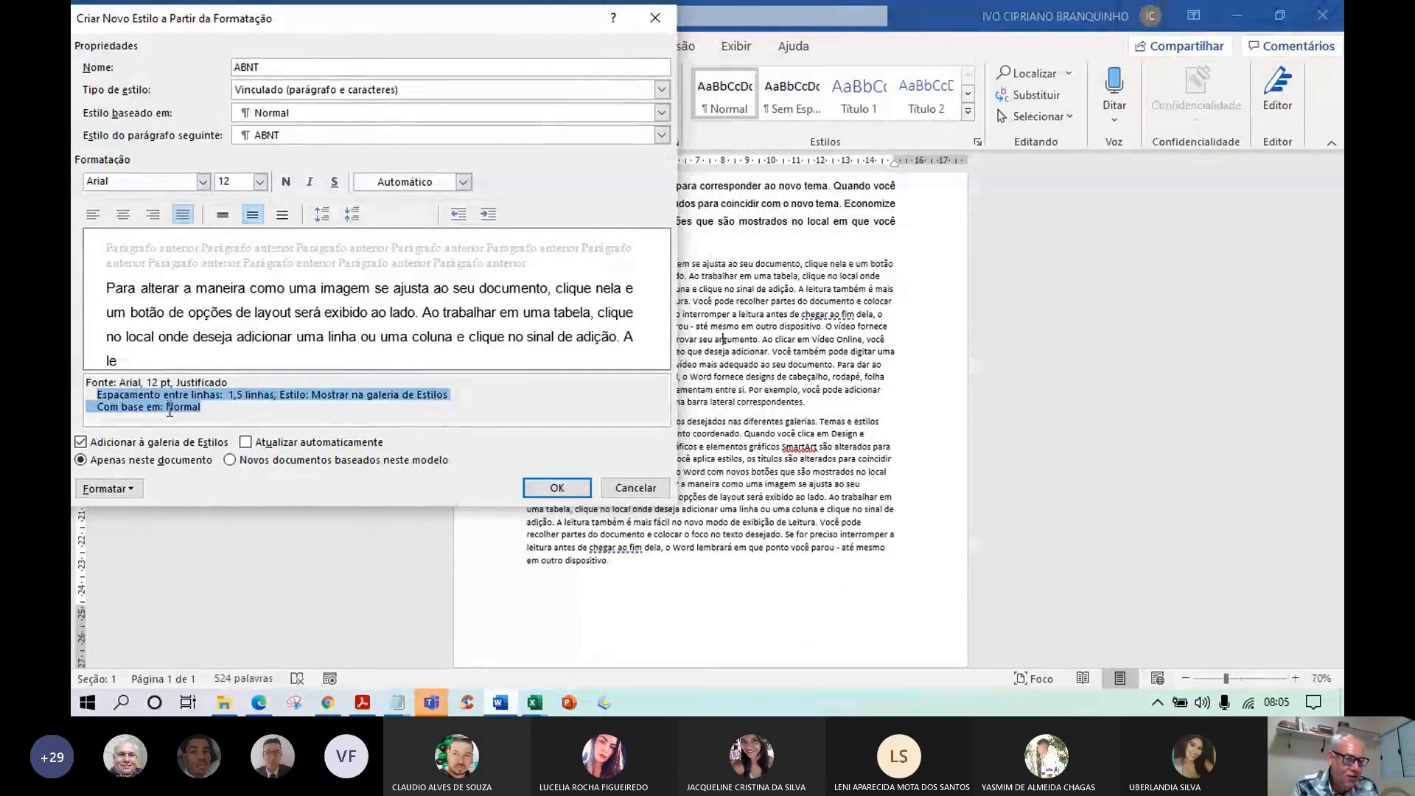
{"action": "left_click", "coordinate": [221, 420]}
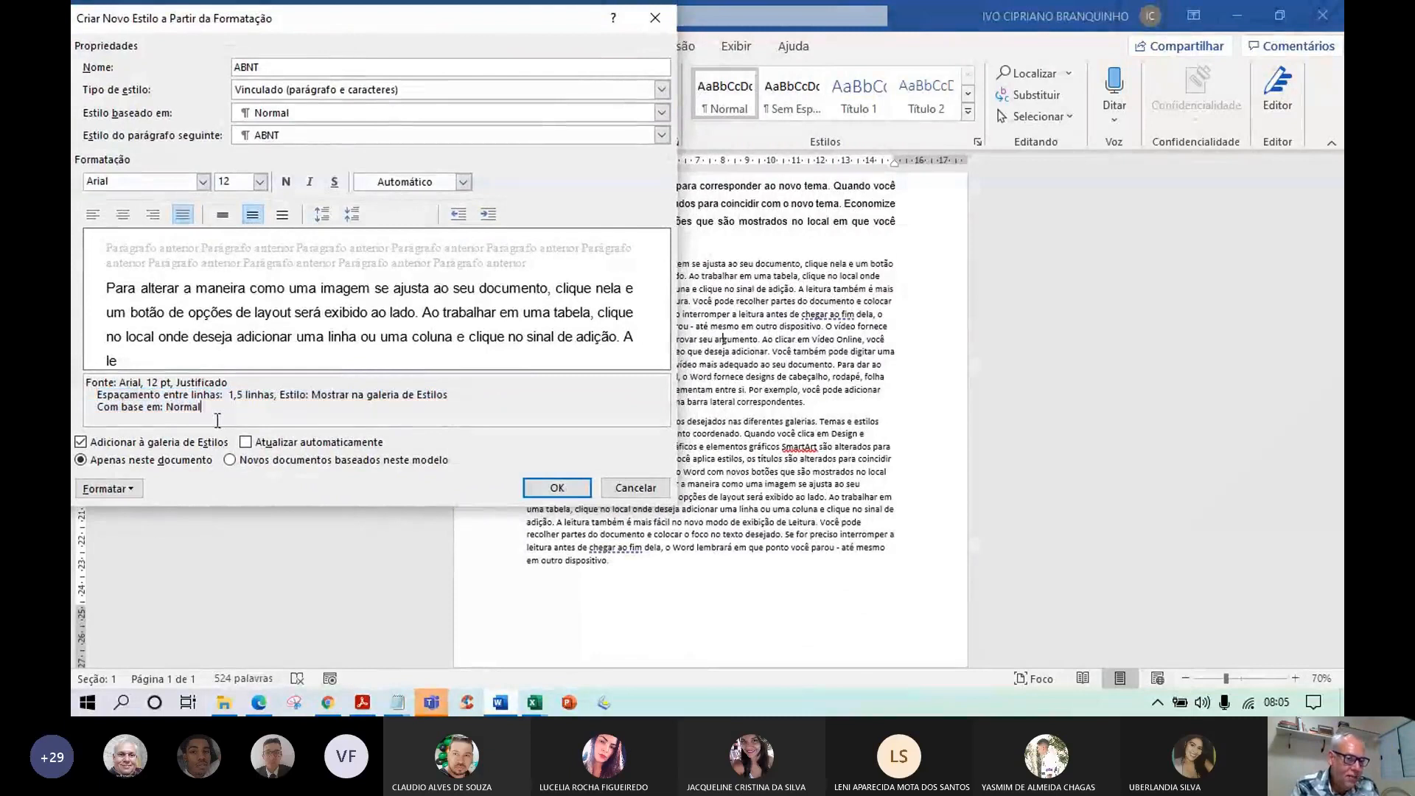
{"action": "triple_click", "coordinate": [242, 406]}
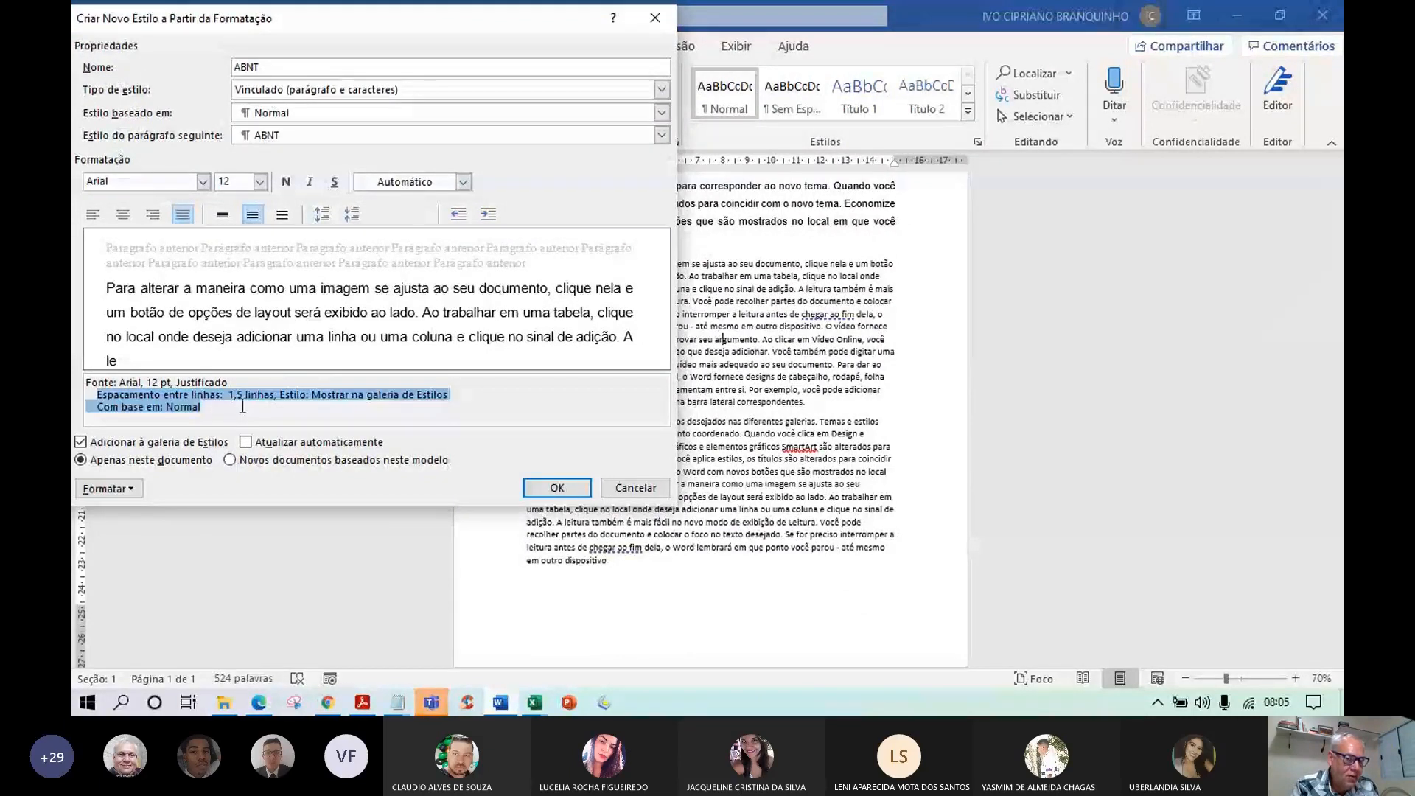
{"action": "left_click_drag", "start_coordinate": [97, 398], "coordinate": [354, 398]}
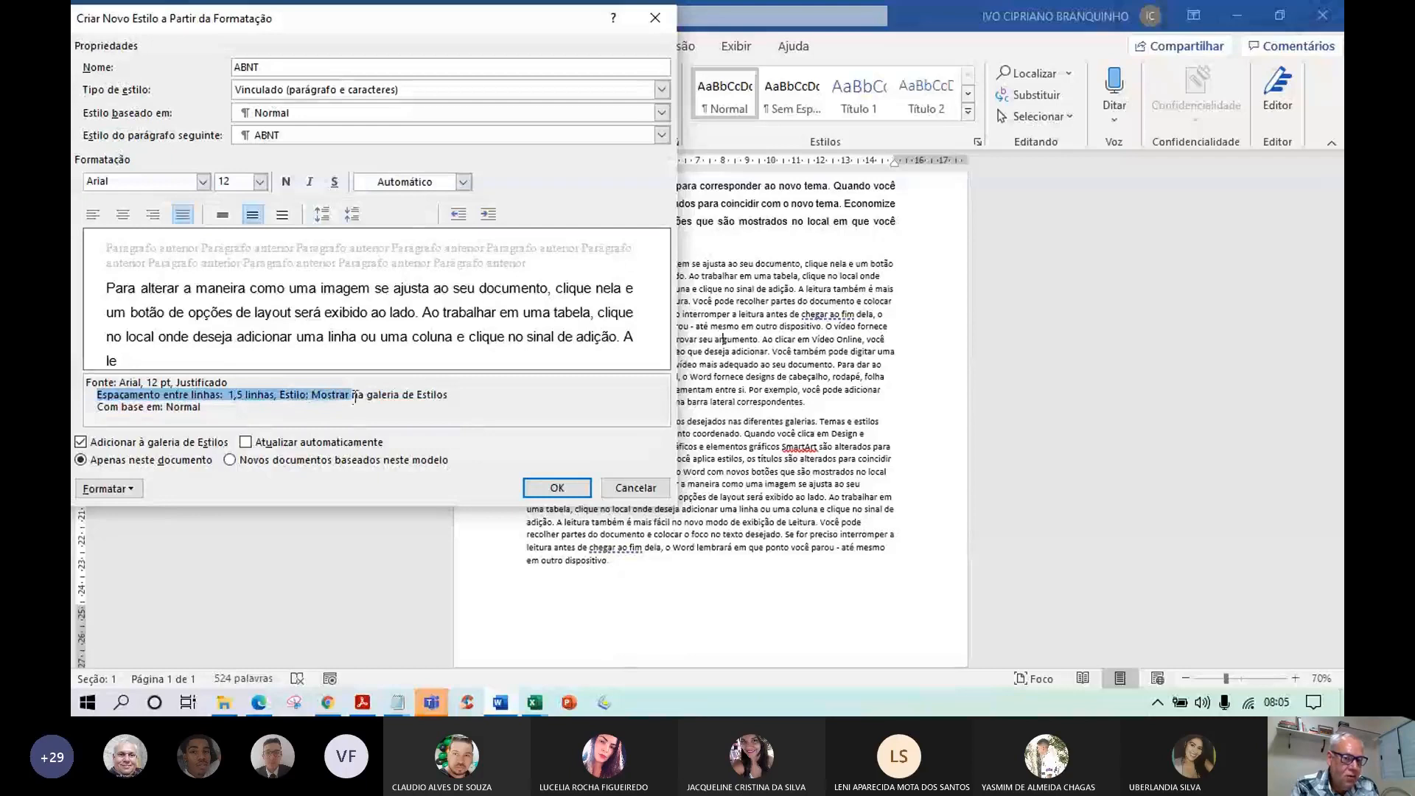
{"action": "left_click", "coordinate": [332, 409]}
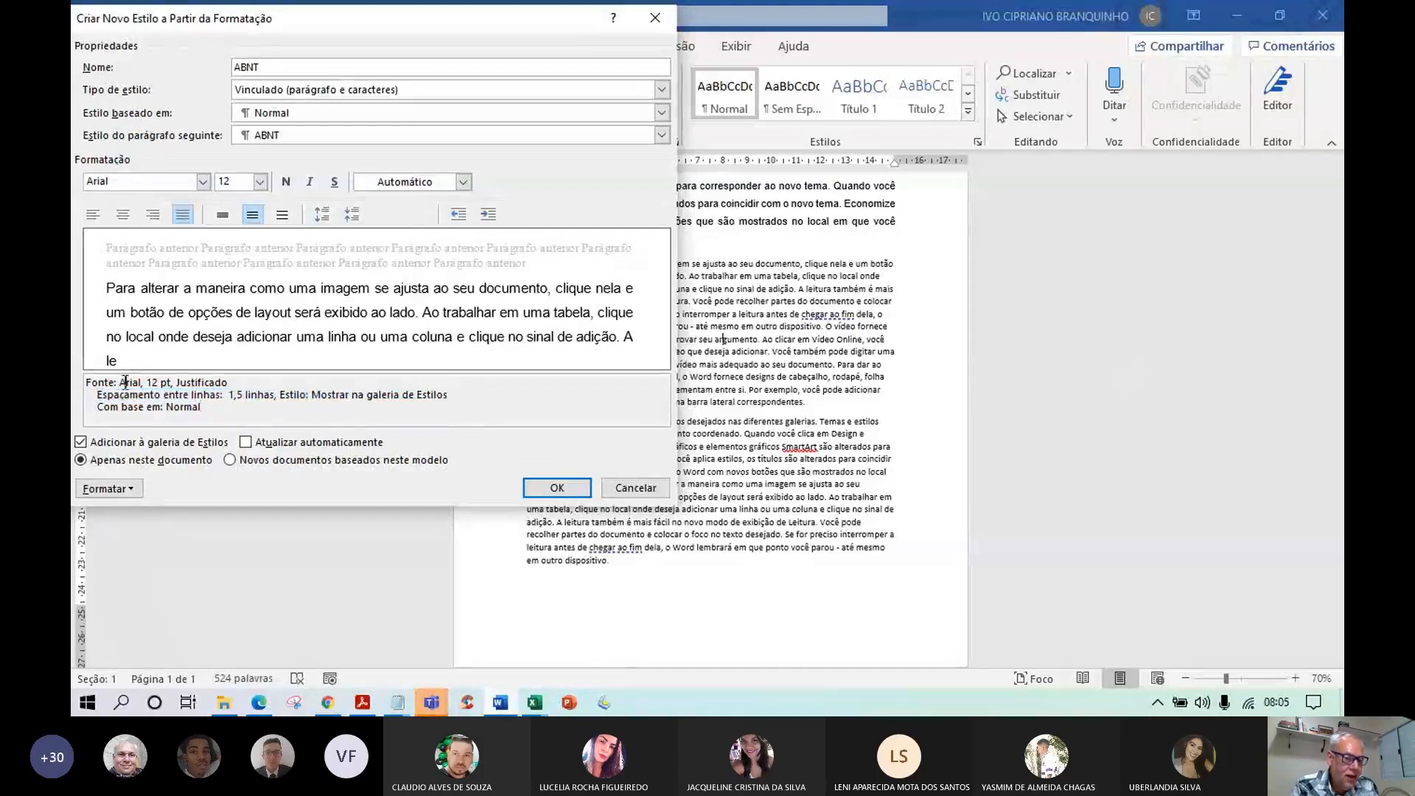
{"action": "left_click_drag", "start_coordinate": [126, 382], "coordinate": [239, 395]}
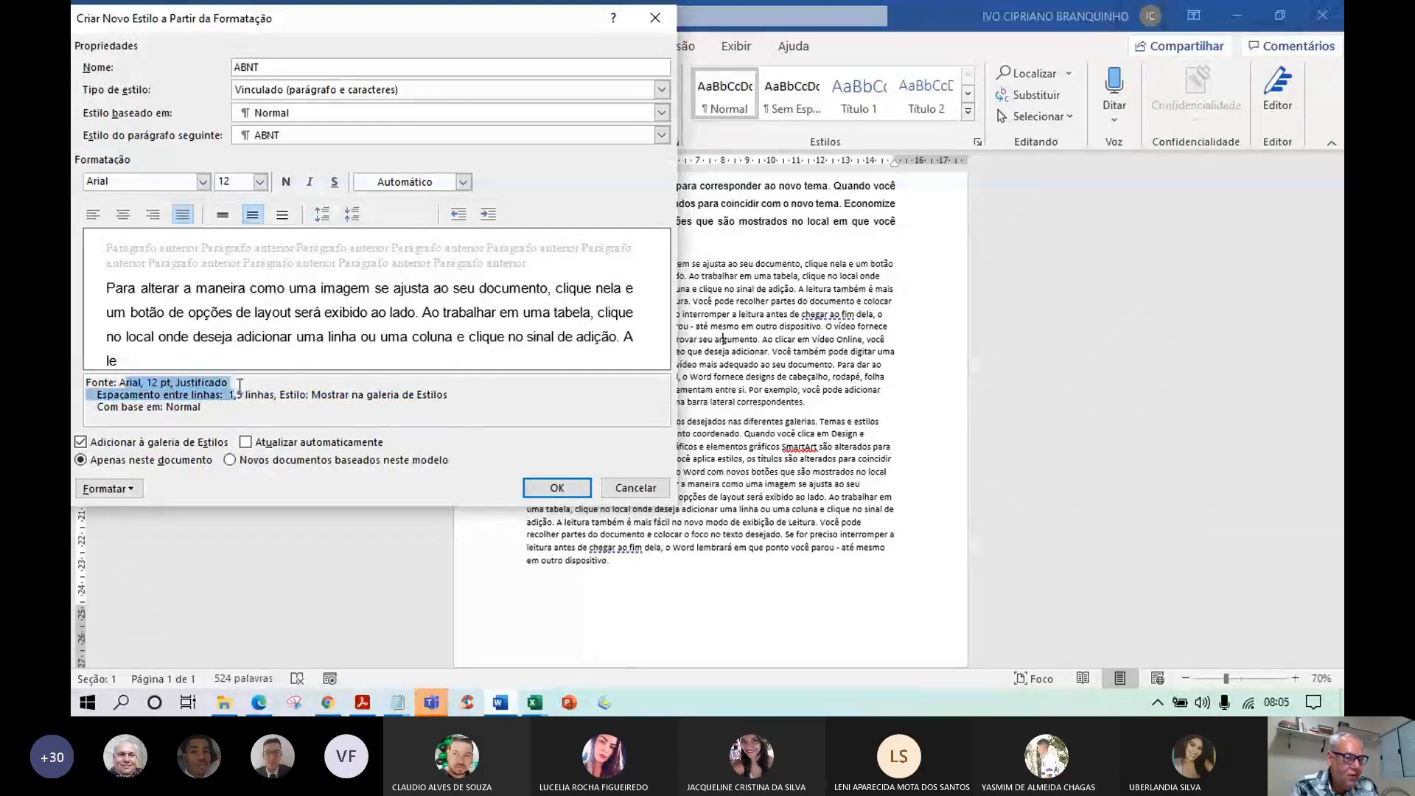
{"action": "left_click", "coordinate": [240, 394]}
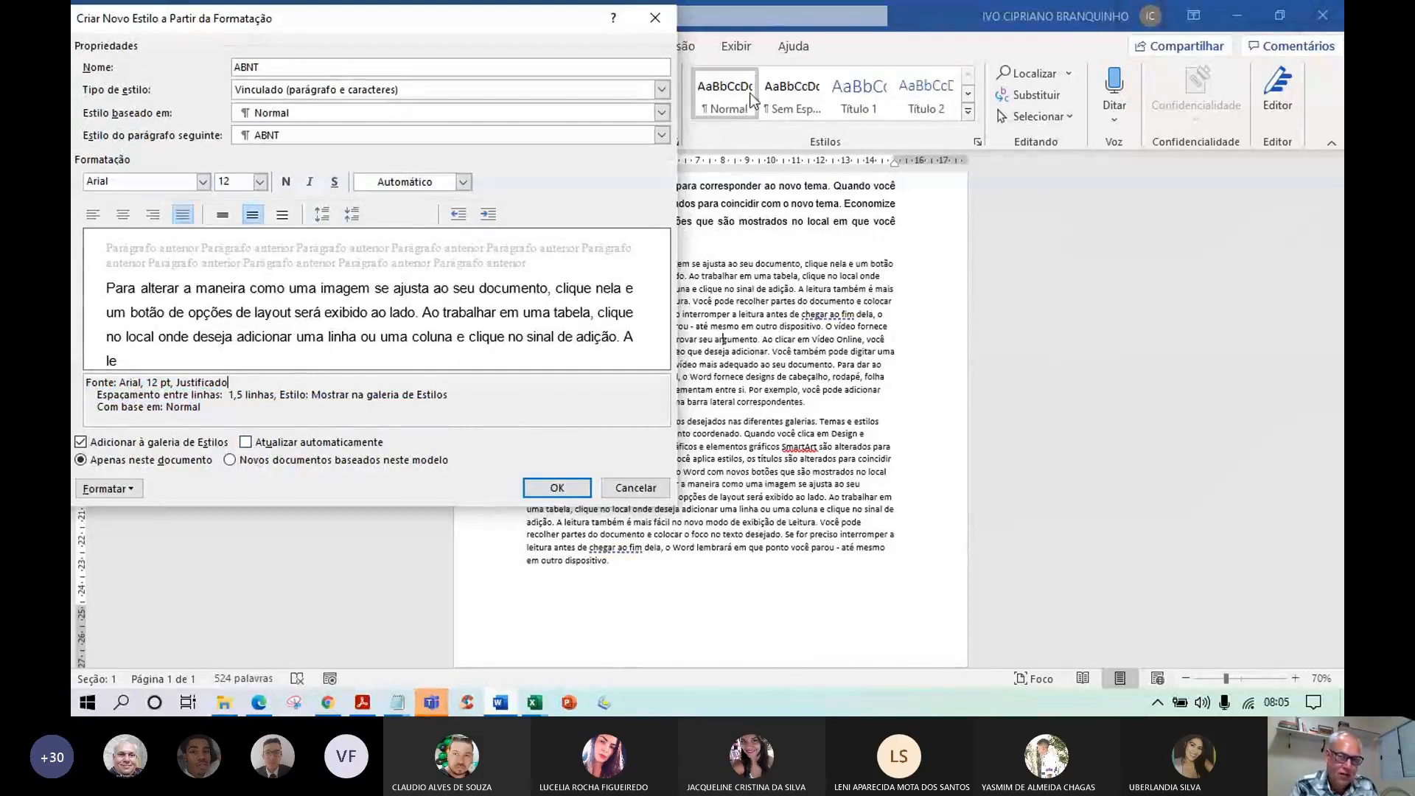
{"action": "left_click", "coordinate": [557, 489]}
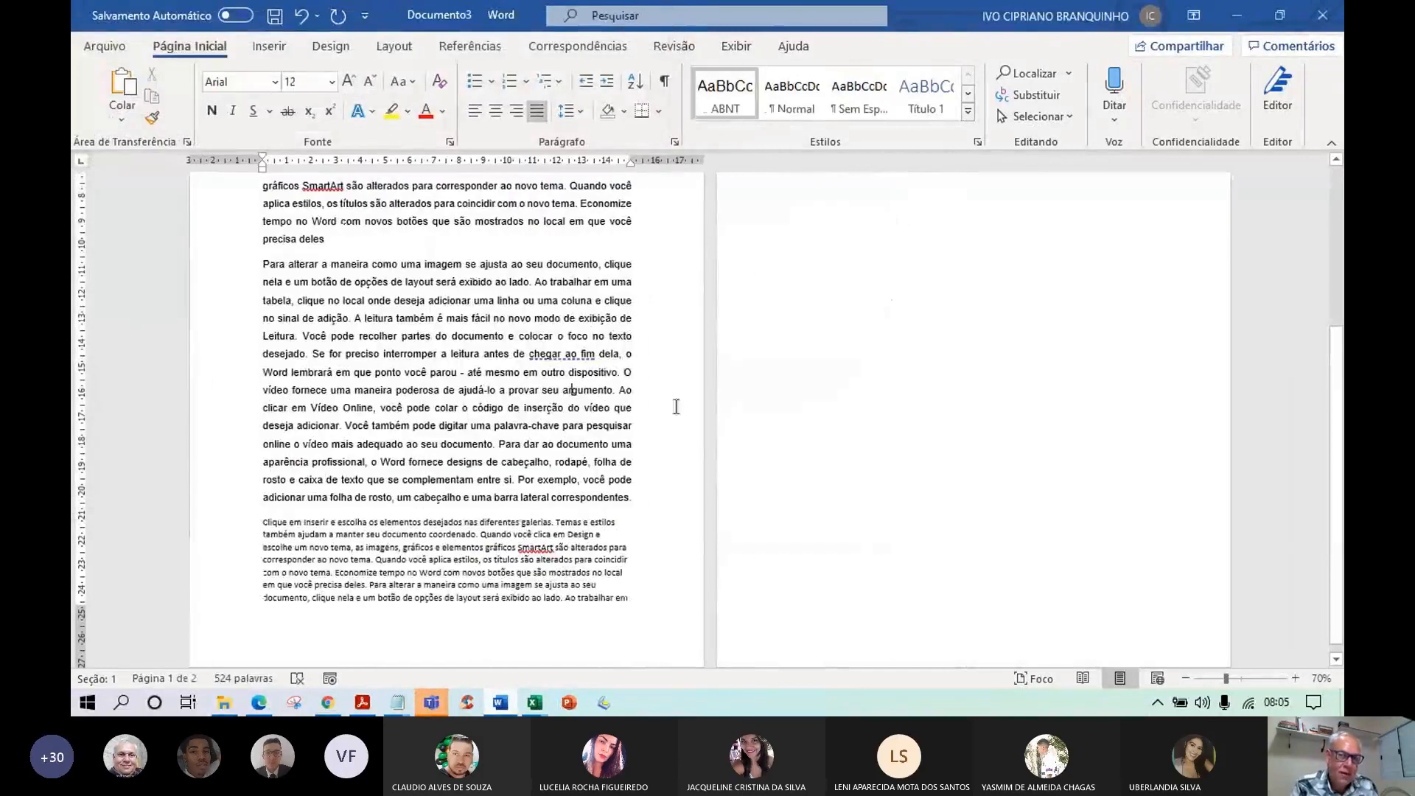
- Compare the Normal and ABNT styles on the second paragraph, keeping ABNT applied
{"action": "left_click", "coordinate": [798, 109]}
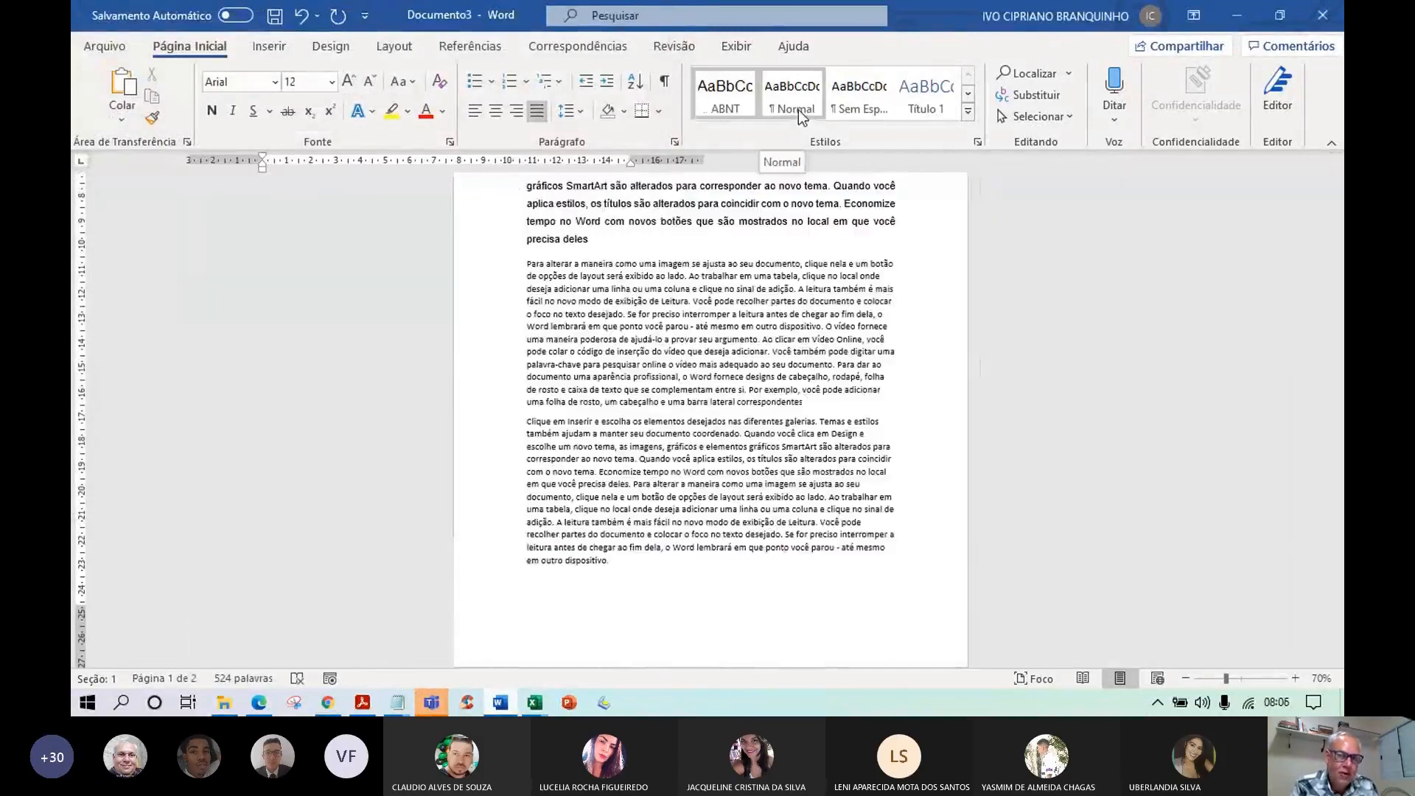
{"action": "left_click", "coordinate": [735, 99]}
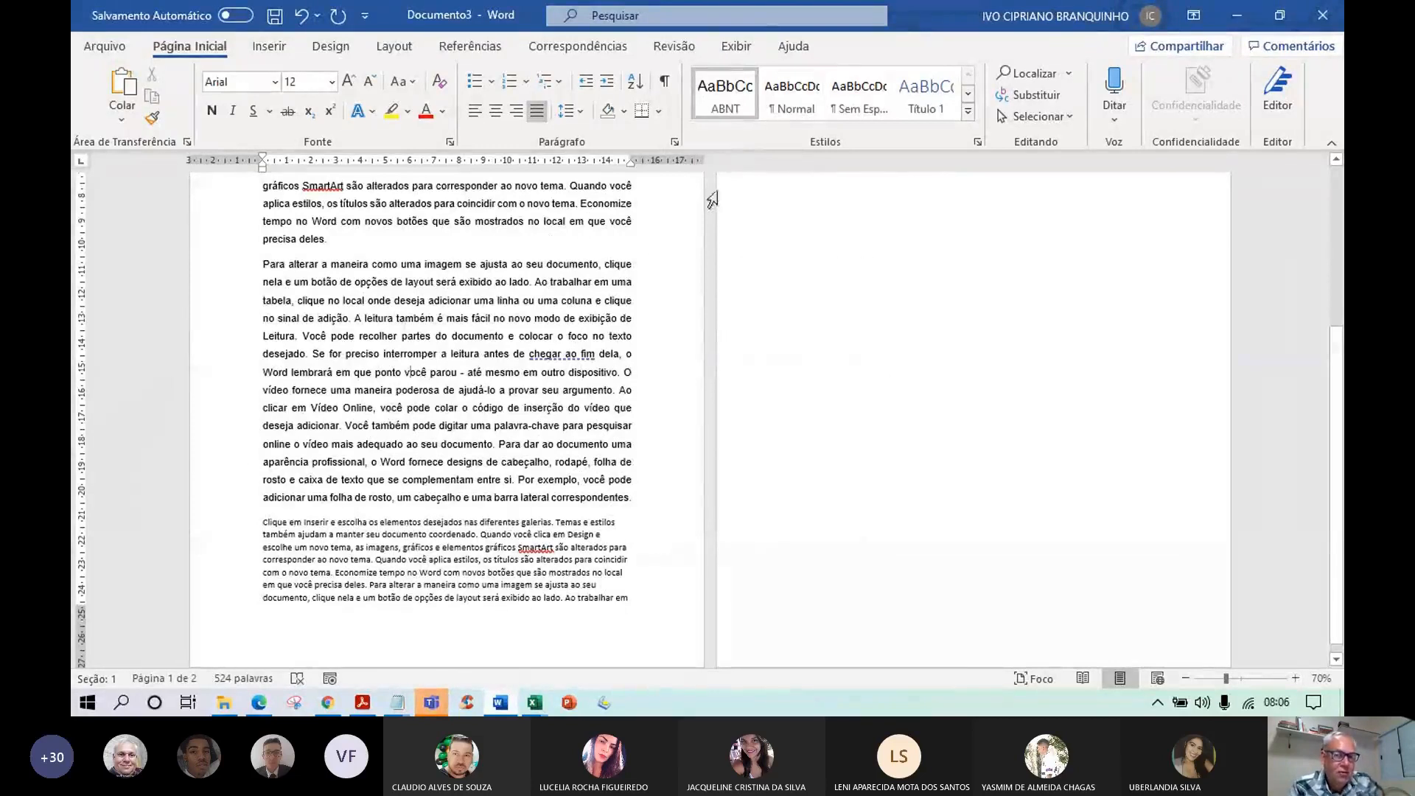
{"action": "scroll", "coordinate": [464, 344], "scroll_direction": "up", "scroll_amount": 1}
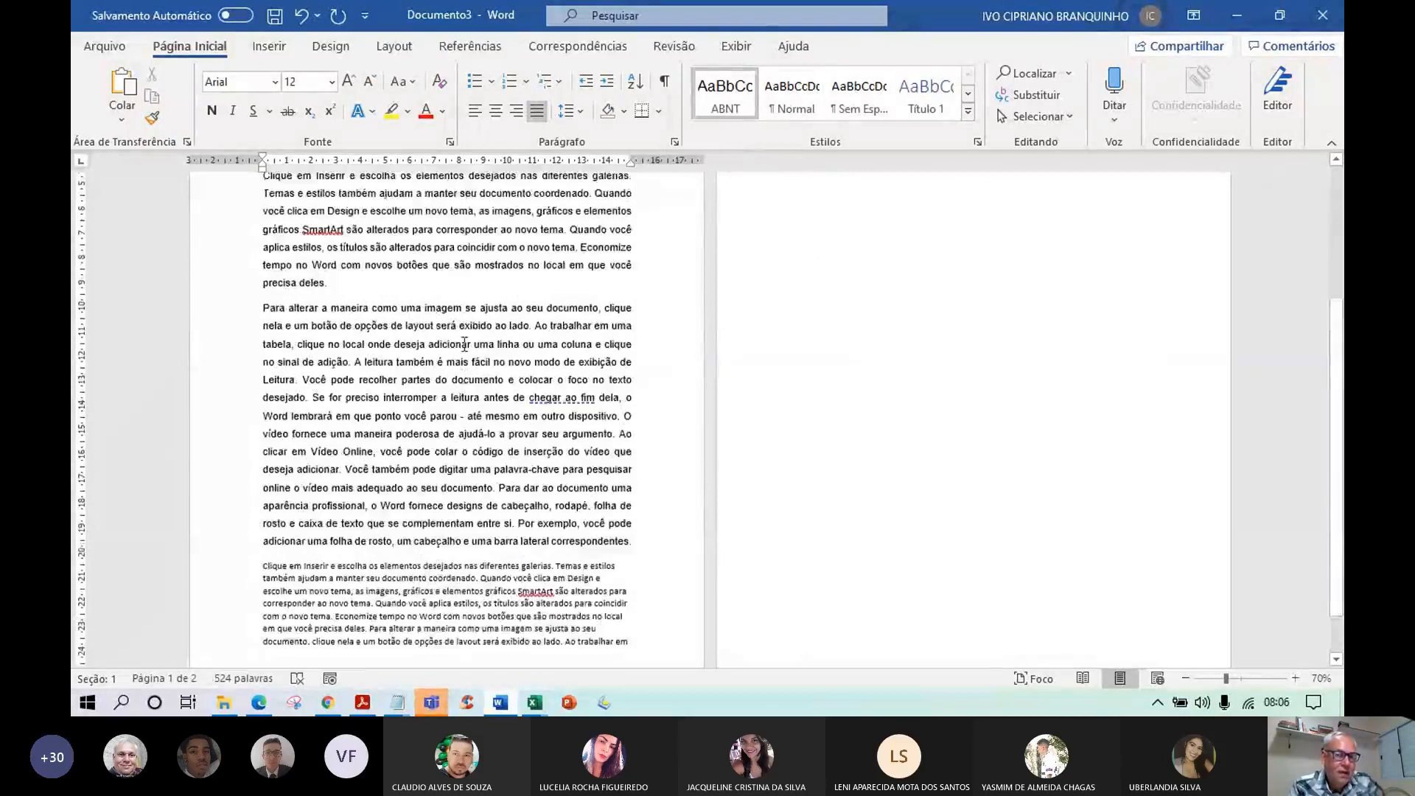
{"action": "scroll", "coordinate": [464, 344], "scroll_direction": "up", "scroll_amount": 3}
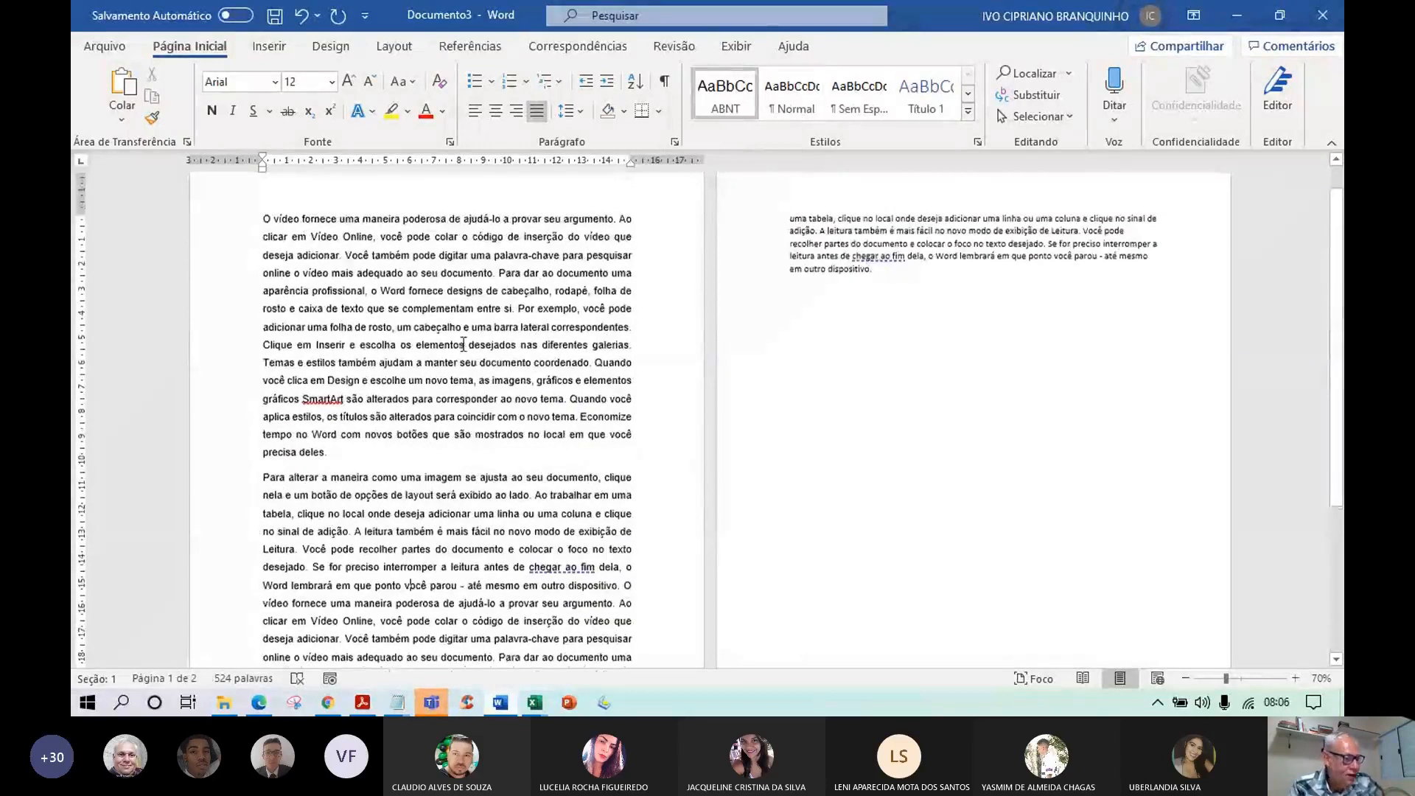
- Select the first and second paragraphs in turn and compare their formatting and assigned styles
{"action": "left_click", "coordinate": [358, 291]}
{"action": "left_click_drag", "start_coordinate": [265, 224], "coordinate": [348, 456]}
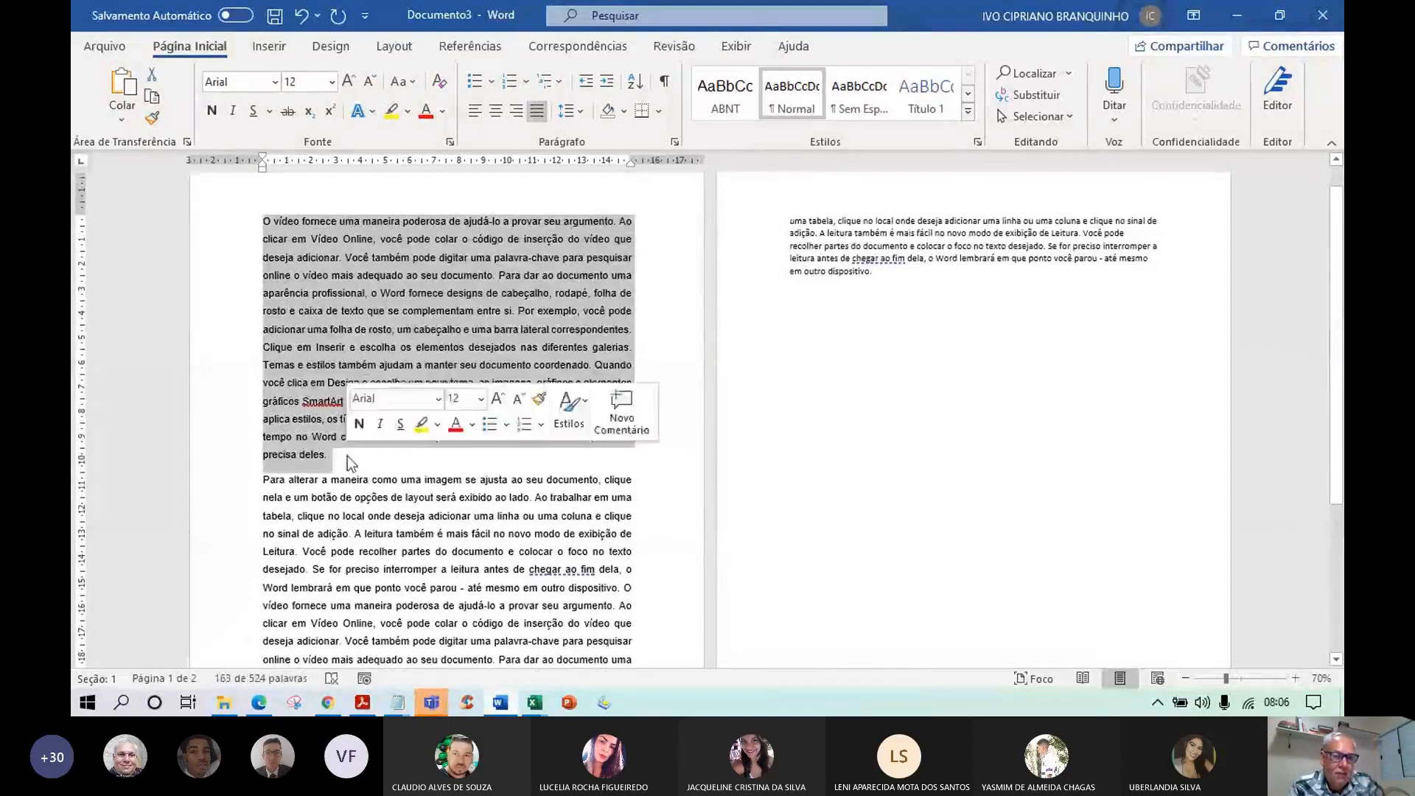
{"action": "scroll", "coordinate": [361, 453], "scroll_direction": "down", "scroll_amount": 2}
{"action": "left_click", "coordinate": [374, 448]}
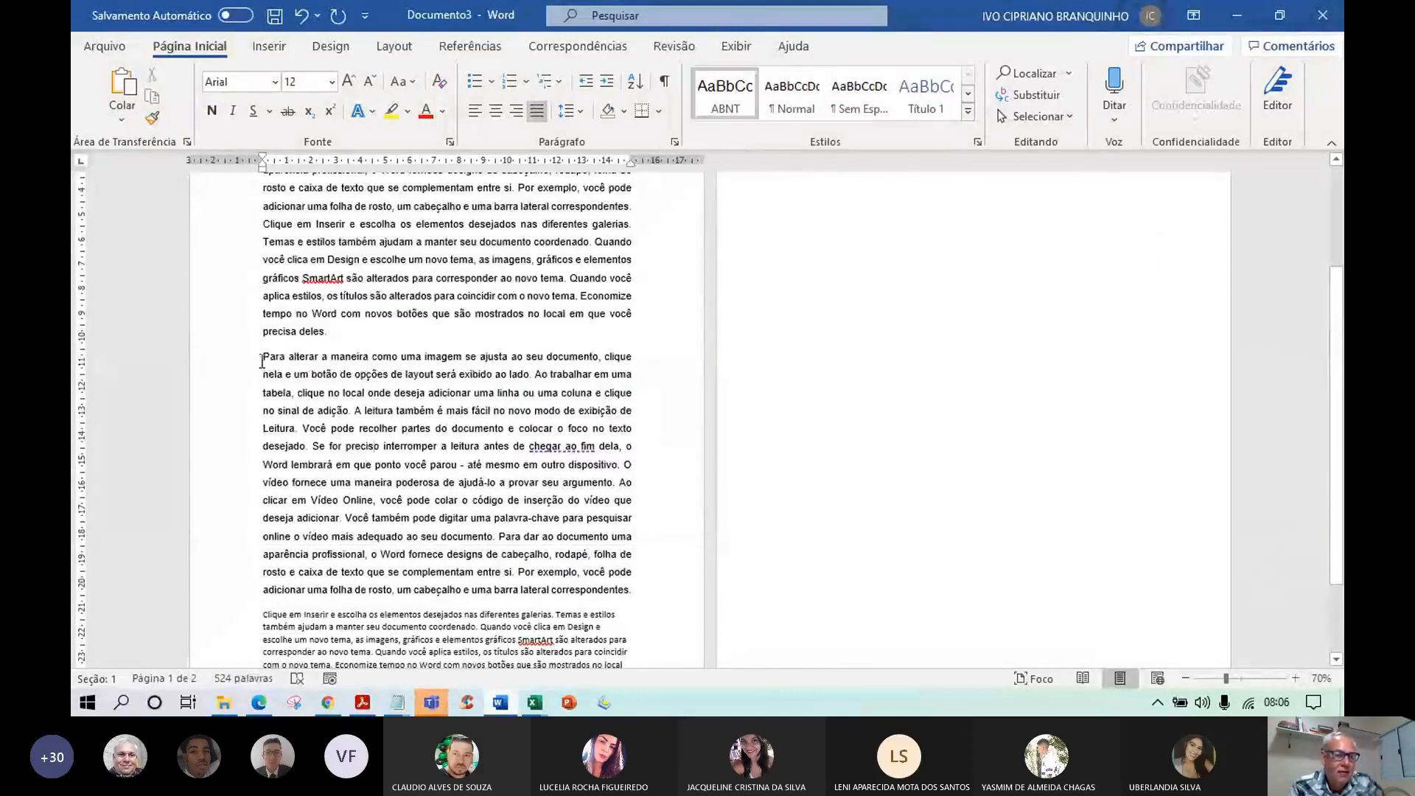
{"action": "left_click_drag", "start_coordinate": [264, 359], "coordinate": [631, 592]}
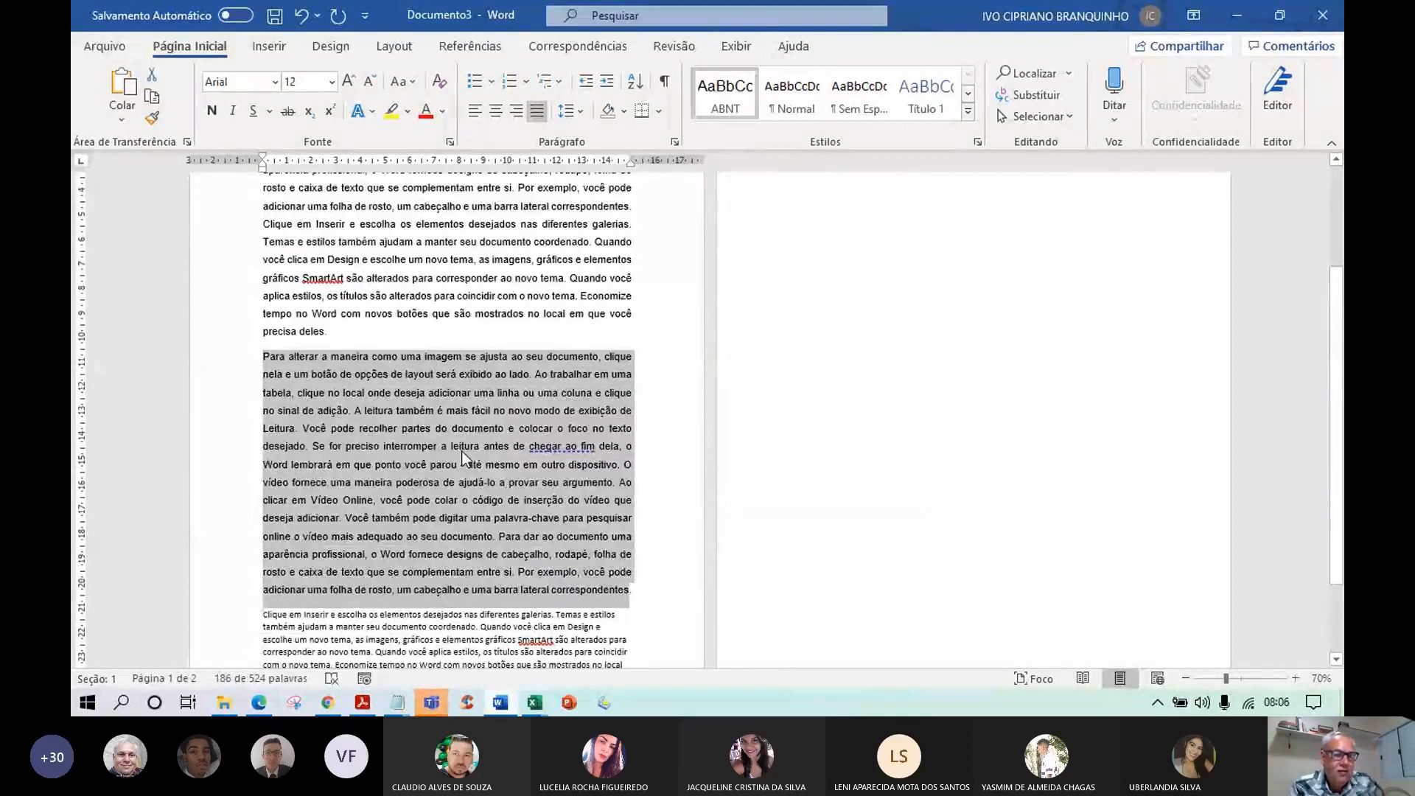
{"action": "scroll", "coordinate": [463, 457], "scroll_direction": "down", "scroll_amount": 1}
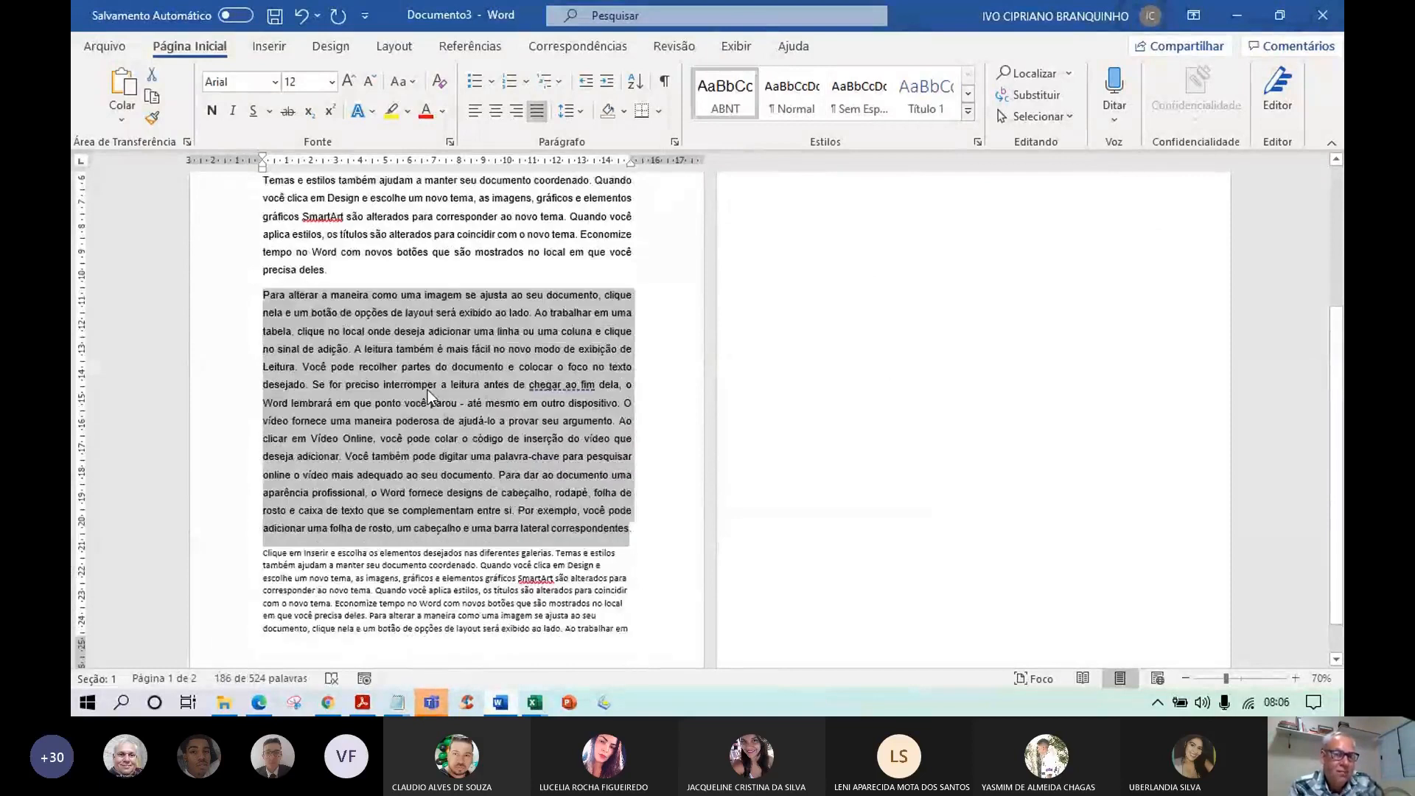
{"action": "scroll", "coordinate": [427, 391], "scroll_direction": "down", "scroll_amount": 1}
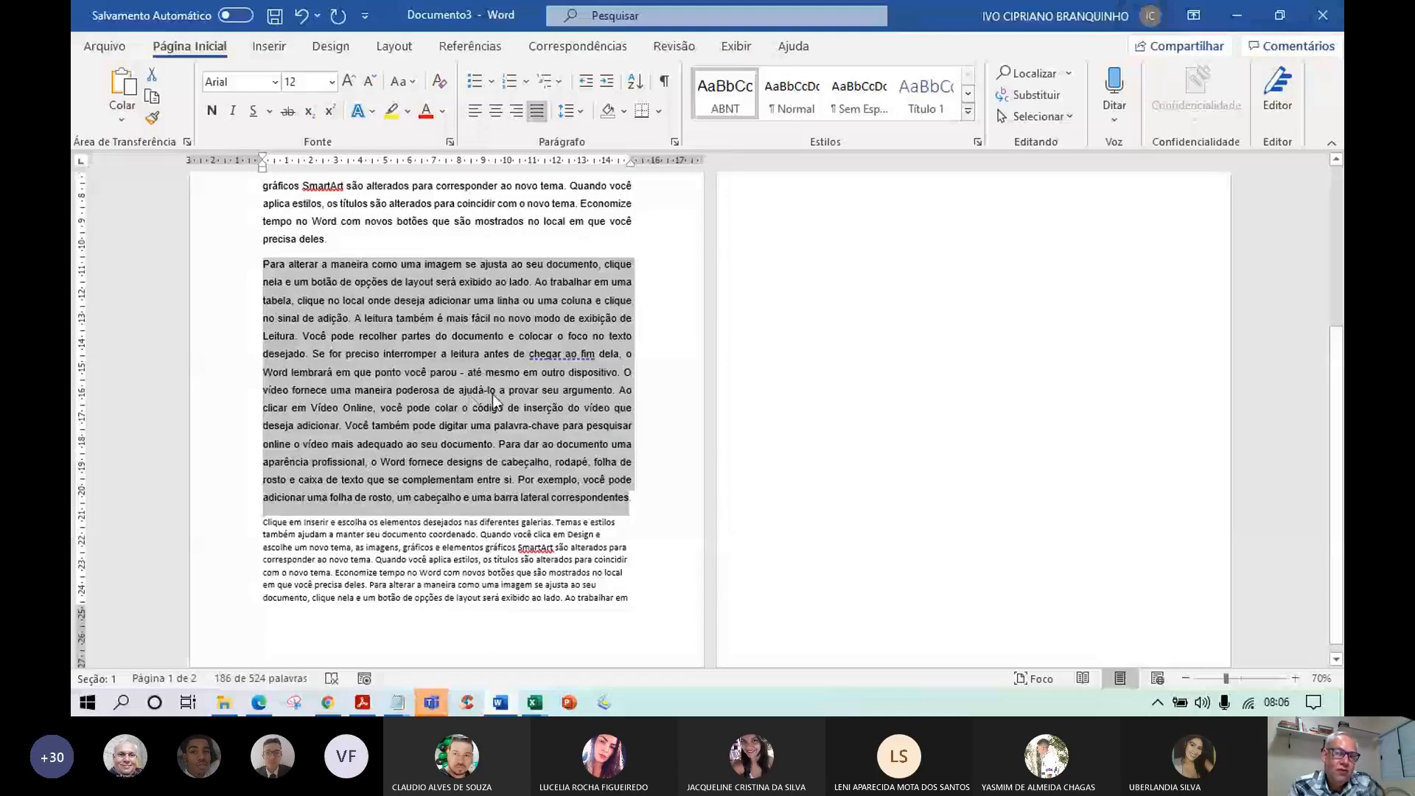
{"action": "left_click", "coordinate": [479, 334]}
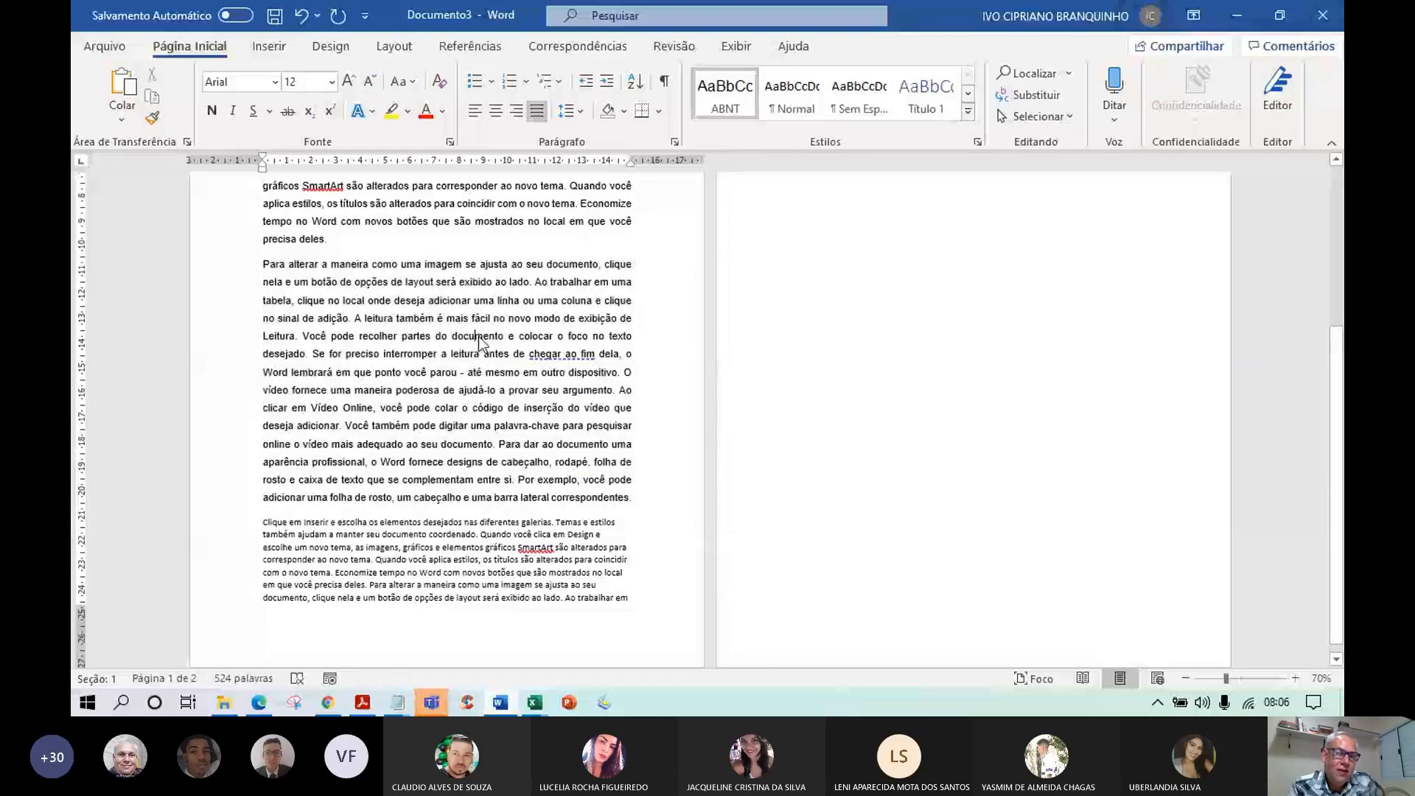
- Apply the ABNT style to the third paragraph and check the formatting across both pages
{"action": "scroll", "coordinate": [424, 444], "scroll_direction": "down", "scroll_amount": 1}
{"action": "left_click", "coordinate": [399, 528]}
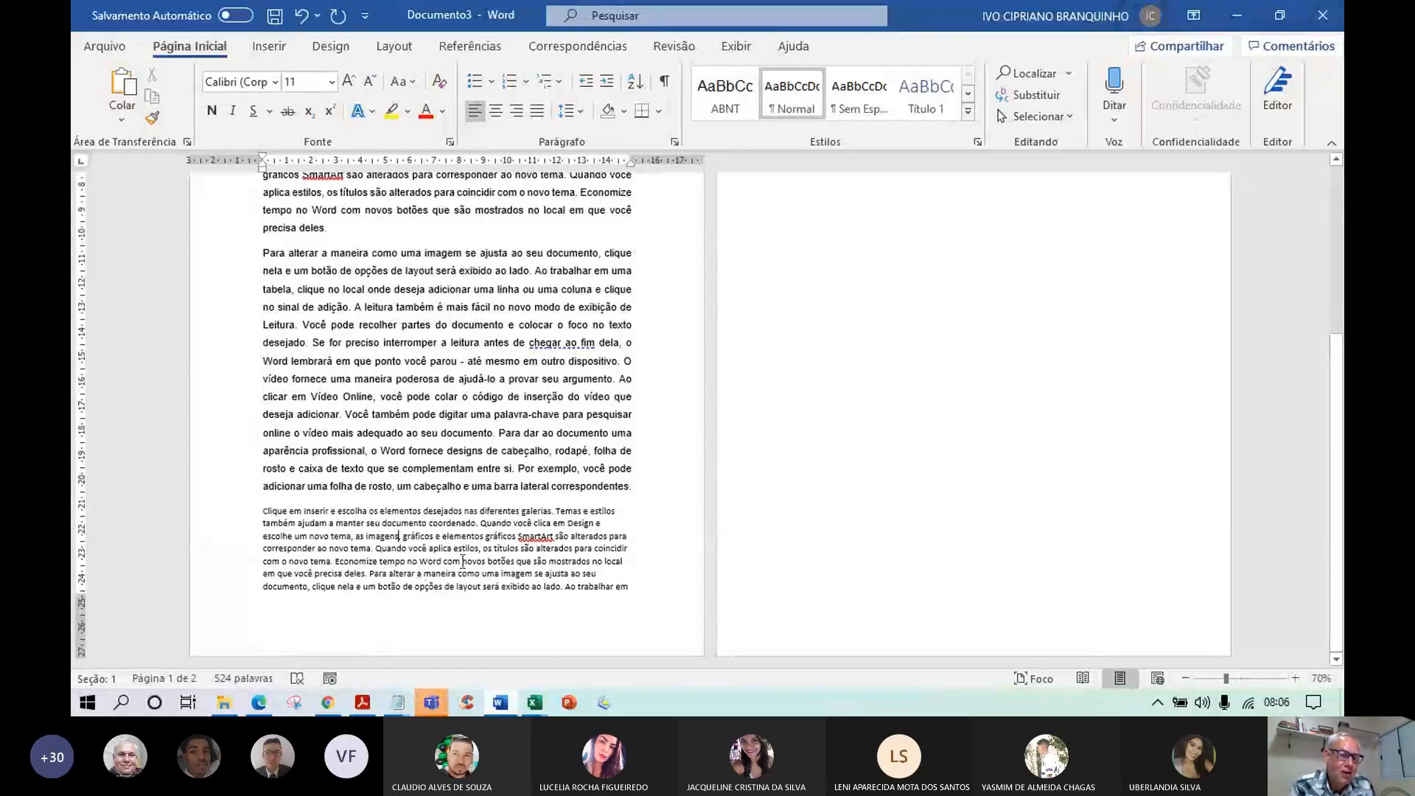
{"action": "left_click", "coordinate": [397, 561]}
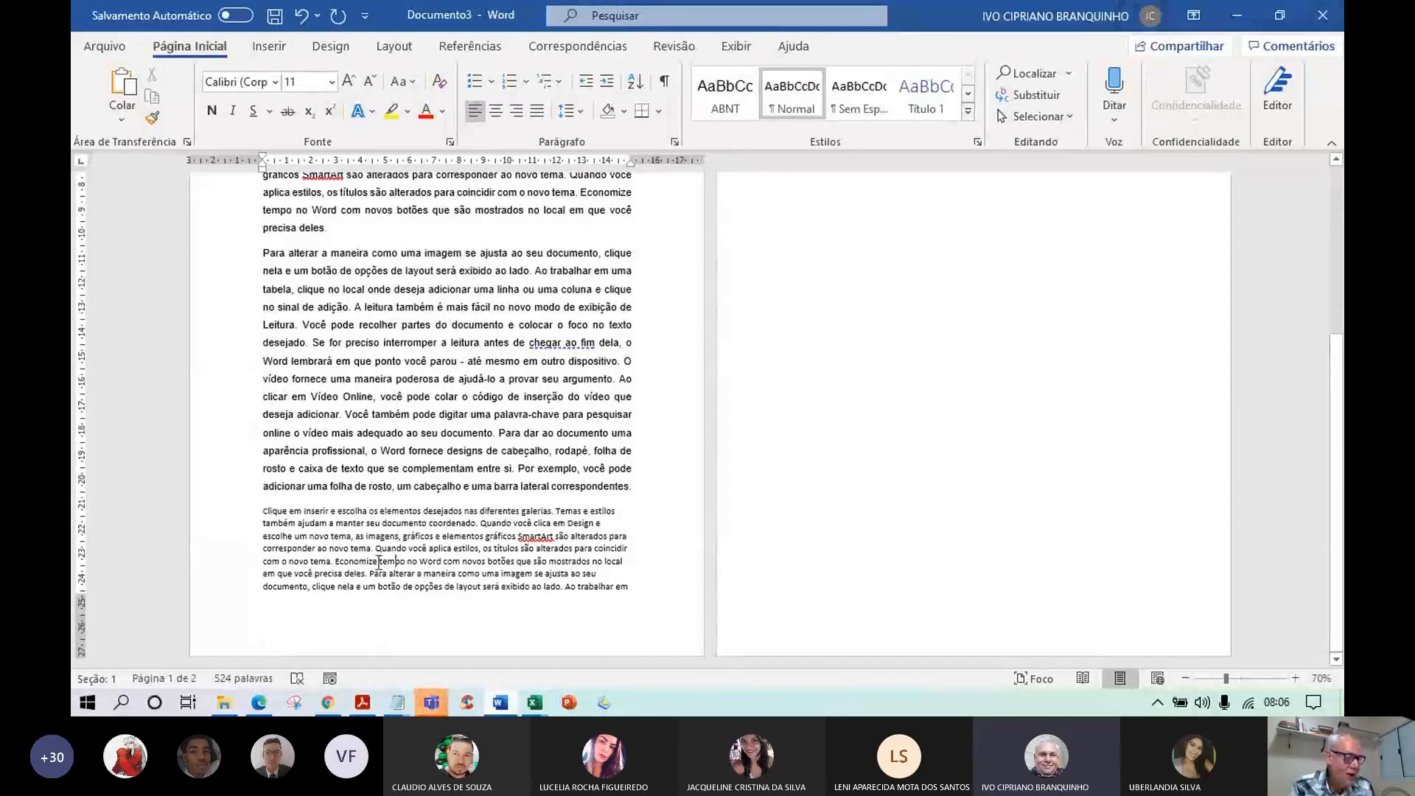
{"action": "left_click", "coordinate": [293, 549]}
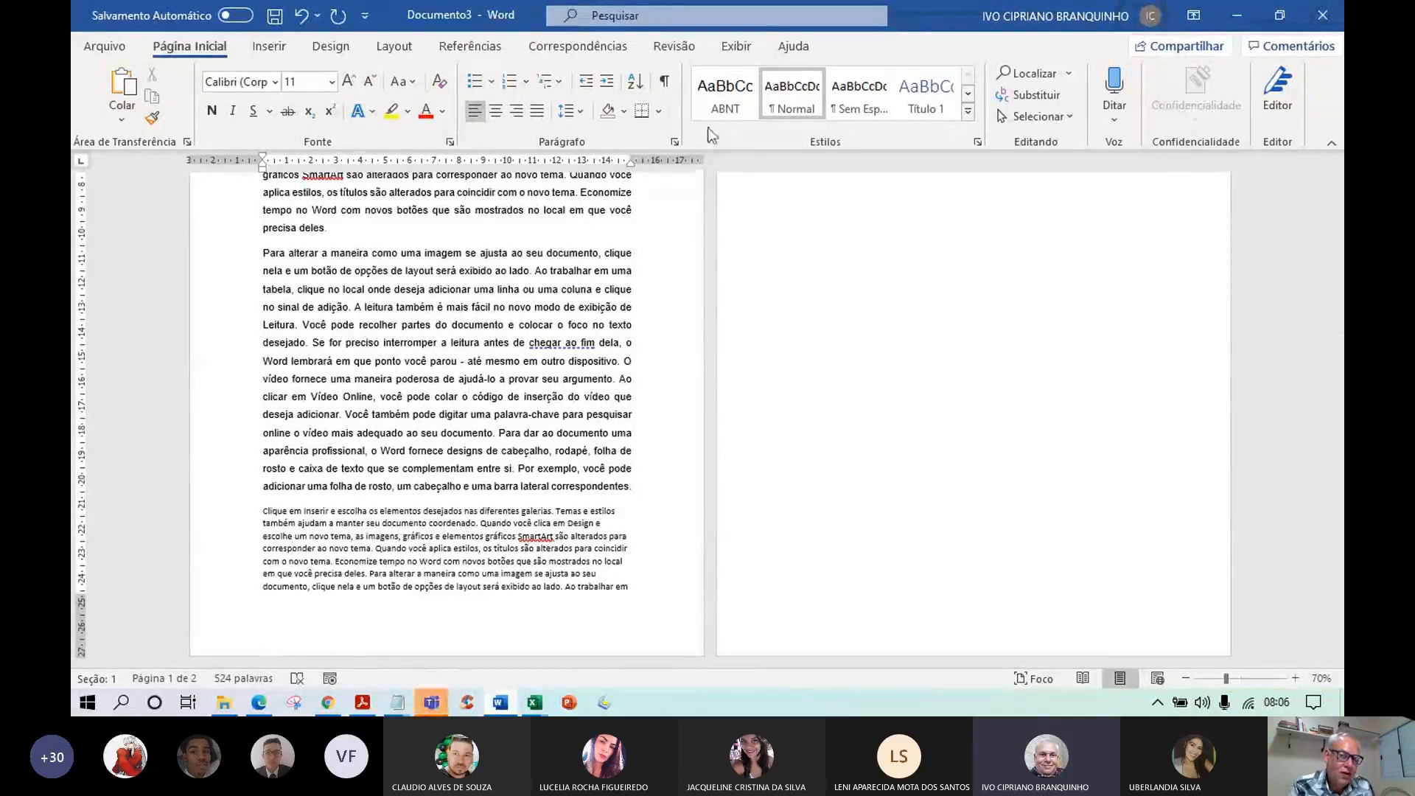
{"action": "left_click", "coordinate": [714, 95]}
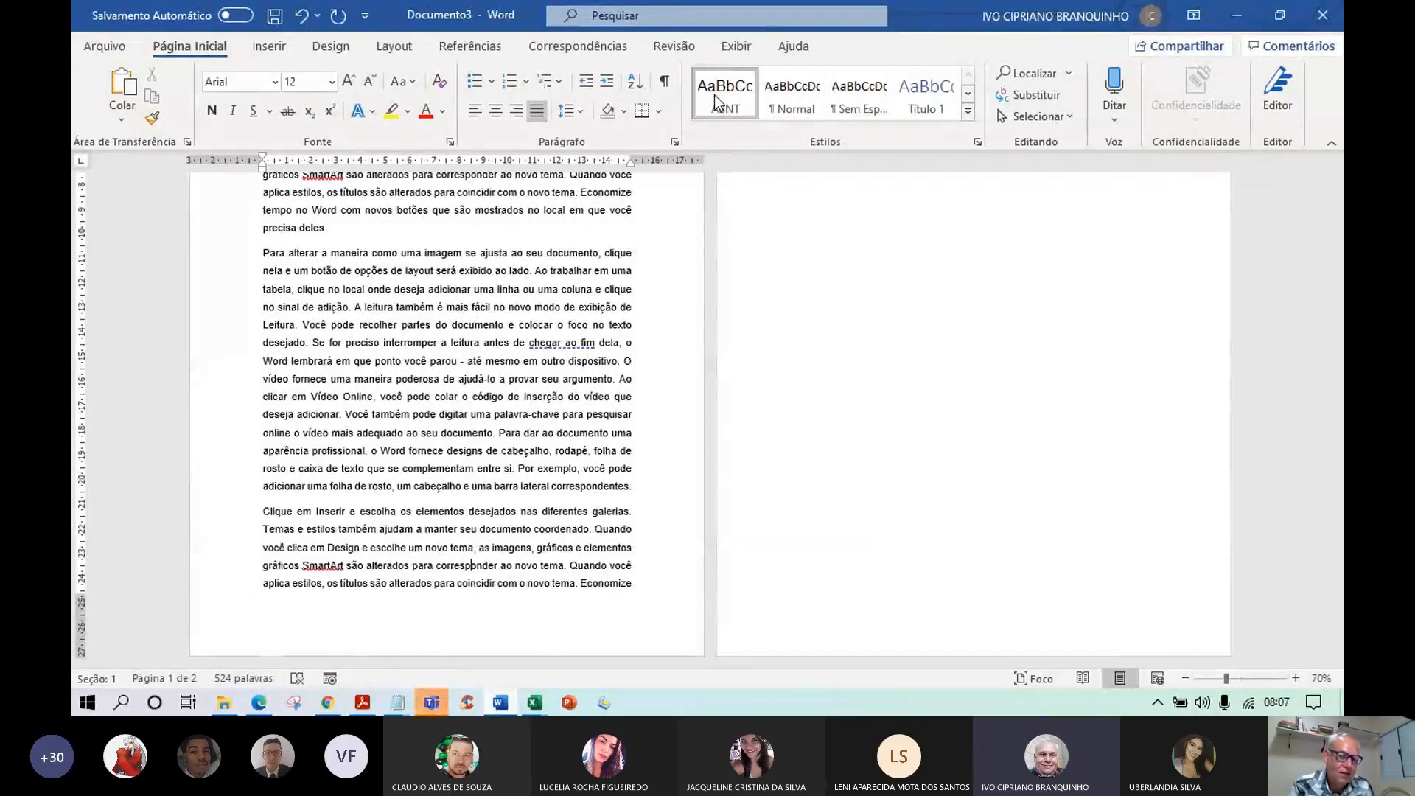
{"action": "scroll", "coordinate": [524, 545], "scroll_direction": "up", "scroll_amount": 1}
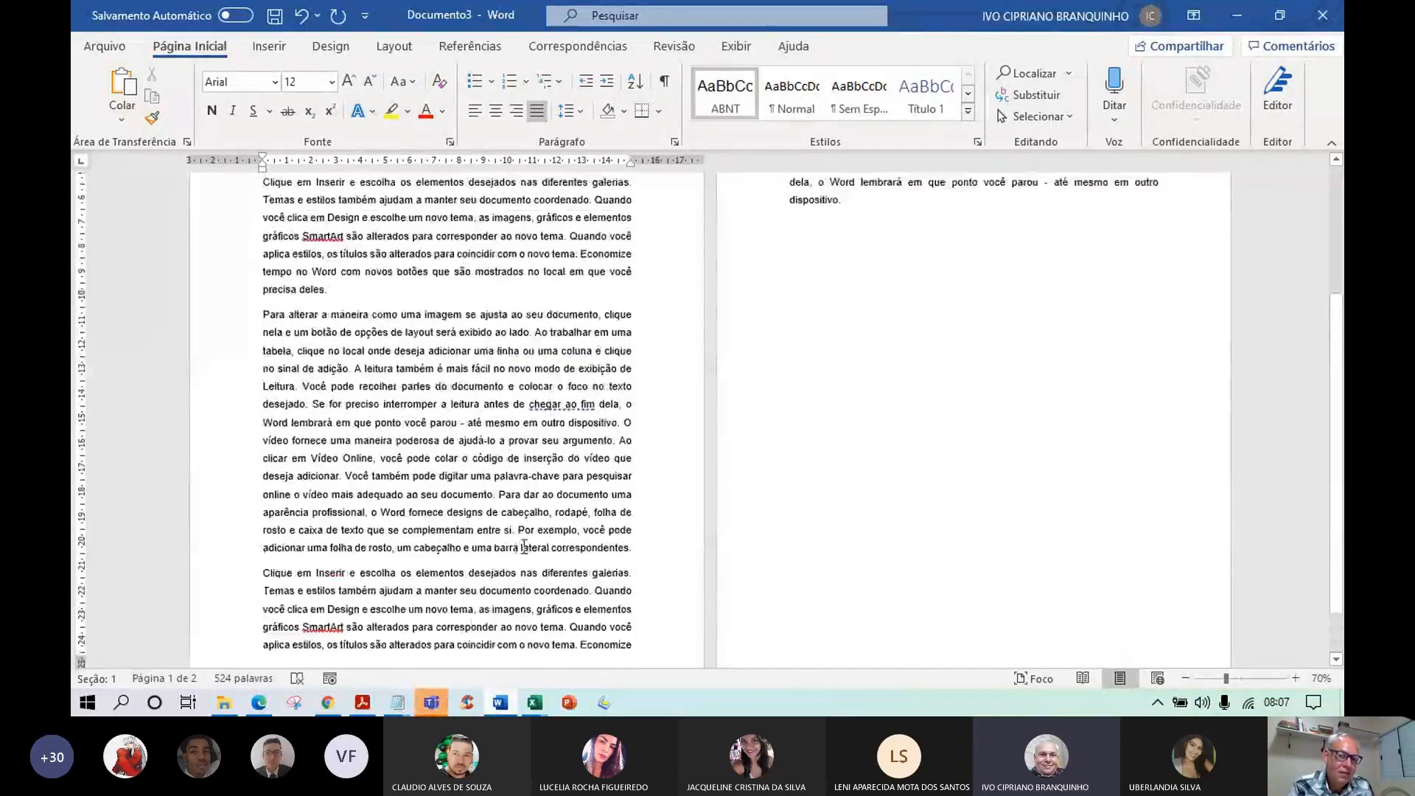
{"action": "scroll", "coordinate": [524, 546], "scroll_direction": "up", "scroll_amount": 3}
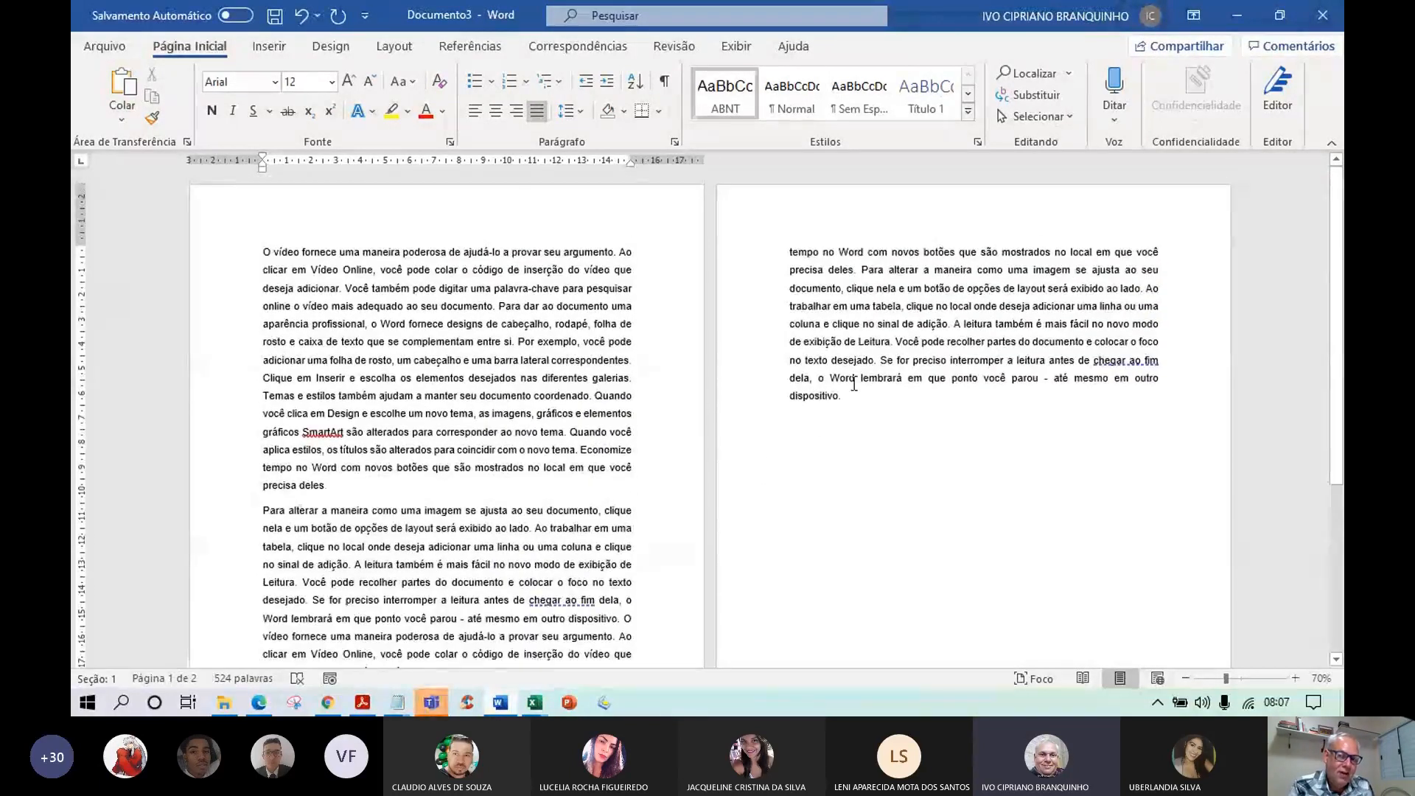
{"action": "scroll", "coordinate": [854, 384], "scroll_direction": "down", "scroll_amount": 1}
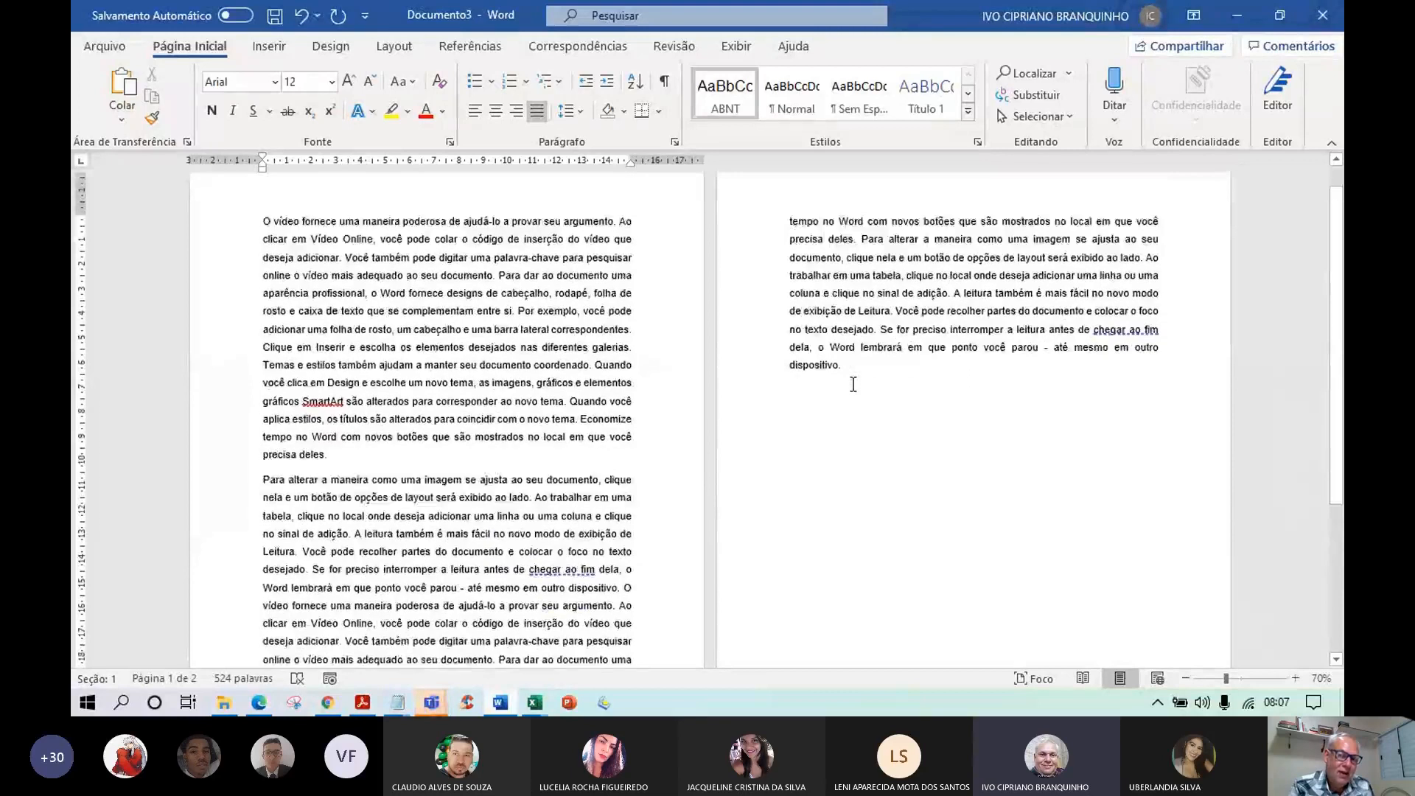
{"action": "scroll", "coordinate": [851, 385], "scroll_direction": "up", "scroll_amount": 1}
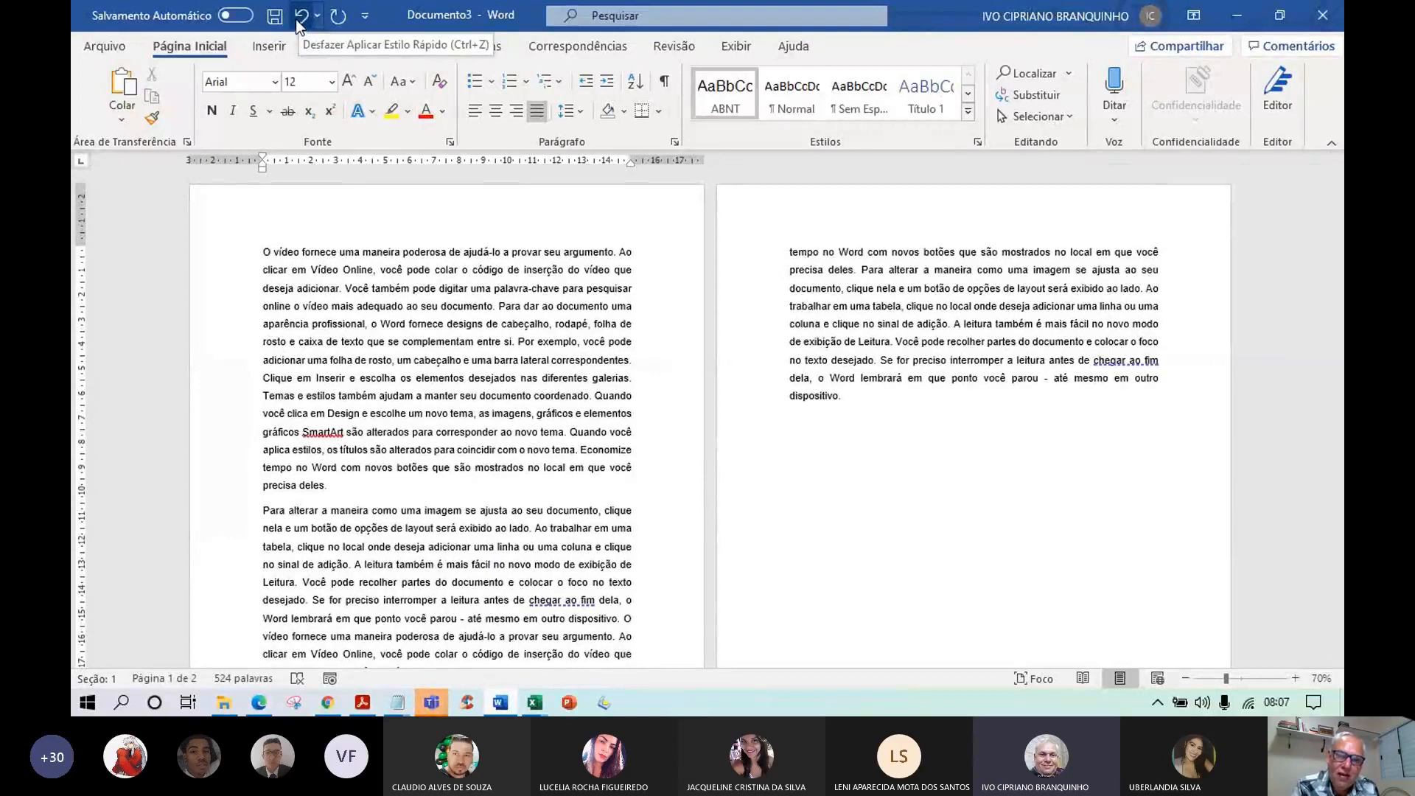
- Undo the last quick style application and check which style the first paragraph uses
{"action": "left_click", "coordinate": [294, 19]}
{"action": "scroll", "coordinate": [519, 376], "scroll_direction": "down", "scroll_amount": 2}
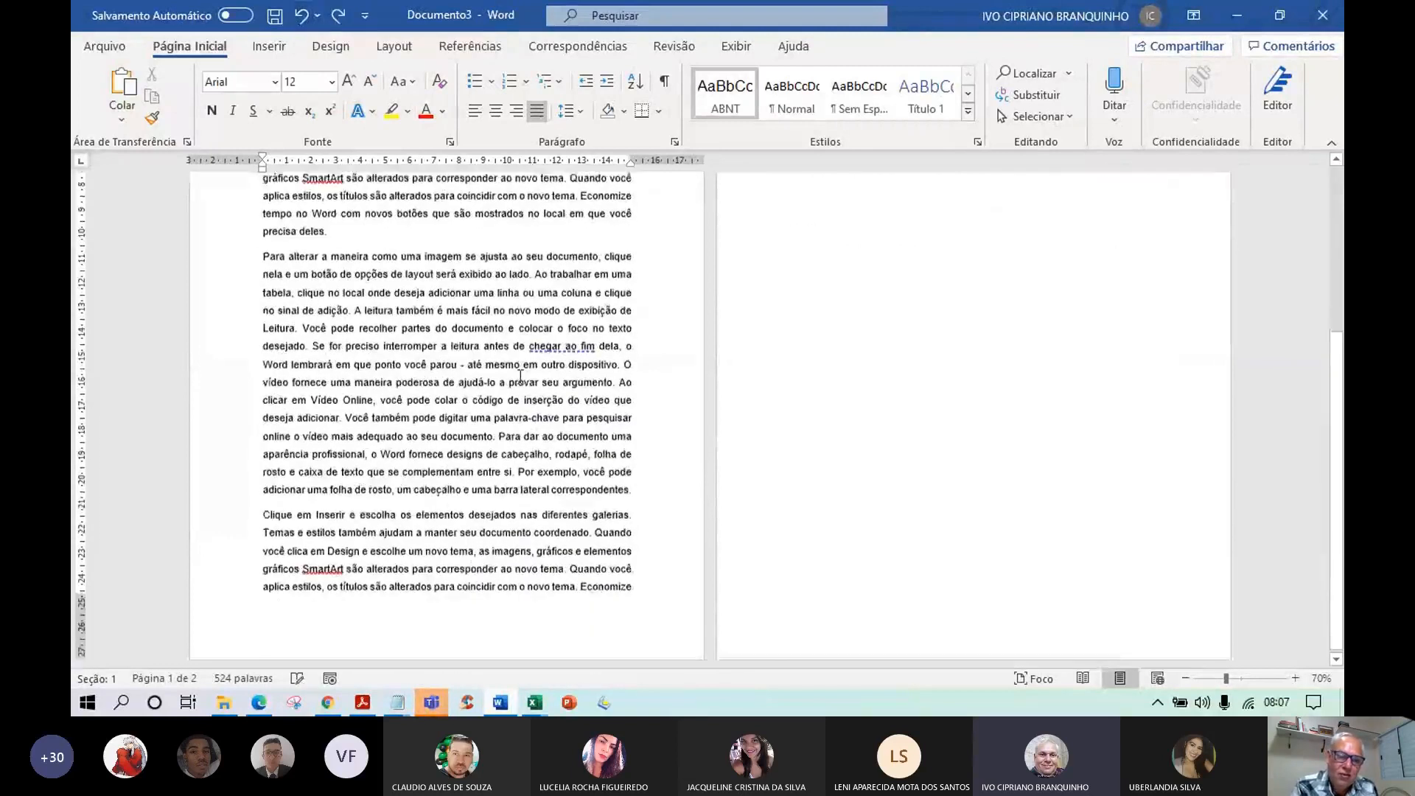
{"action": "scroll", "coordinate": [708, 553], "scroll_direction": "up", "scroll_amount": 2}
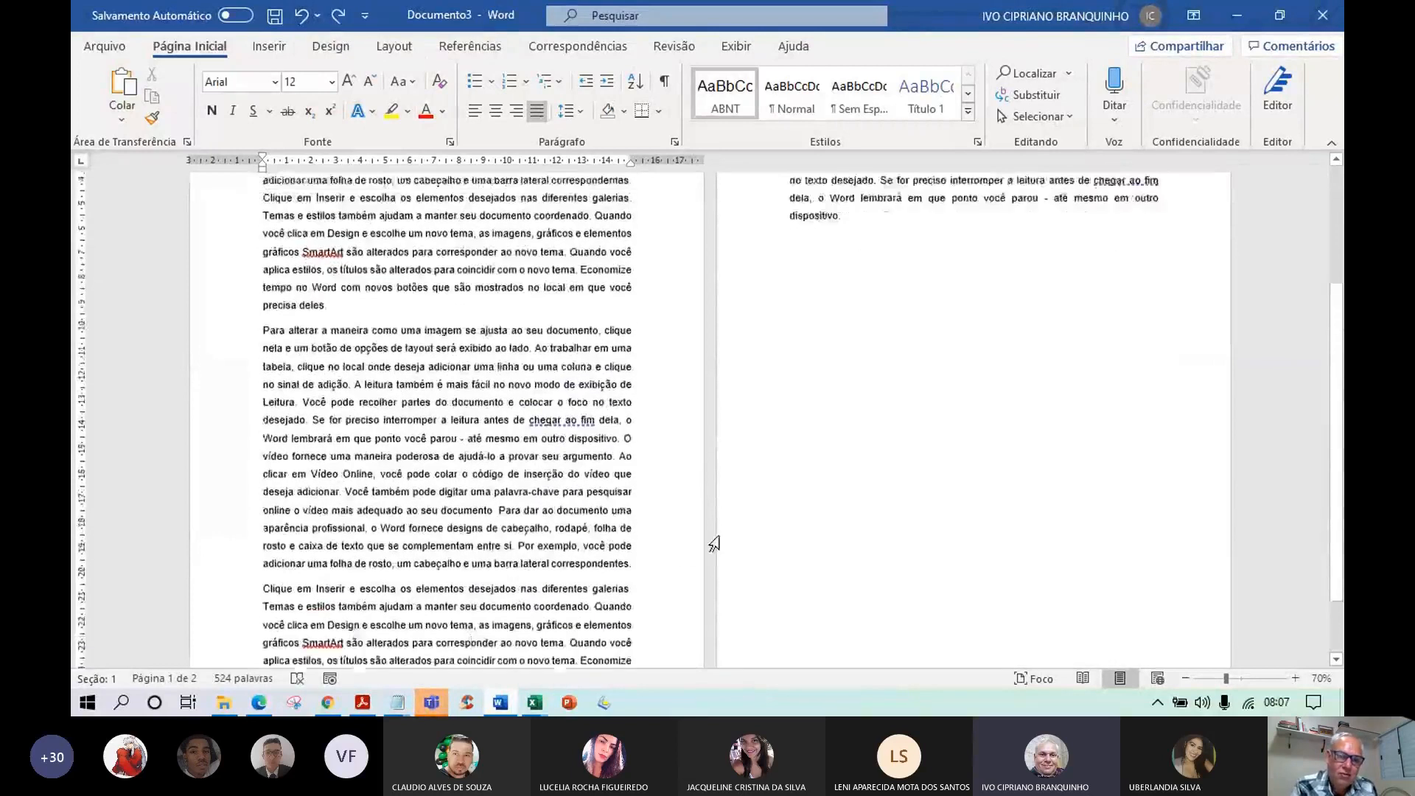
{"action": "scroll", "coordinate": [711, 534], "scroll_direction": "up", "scroll_amount": 3}
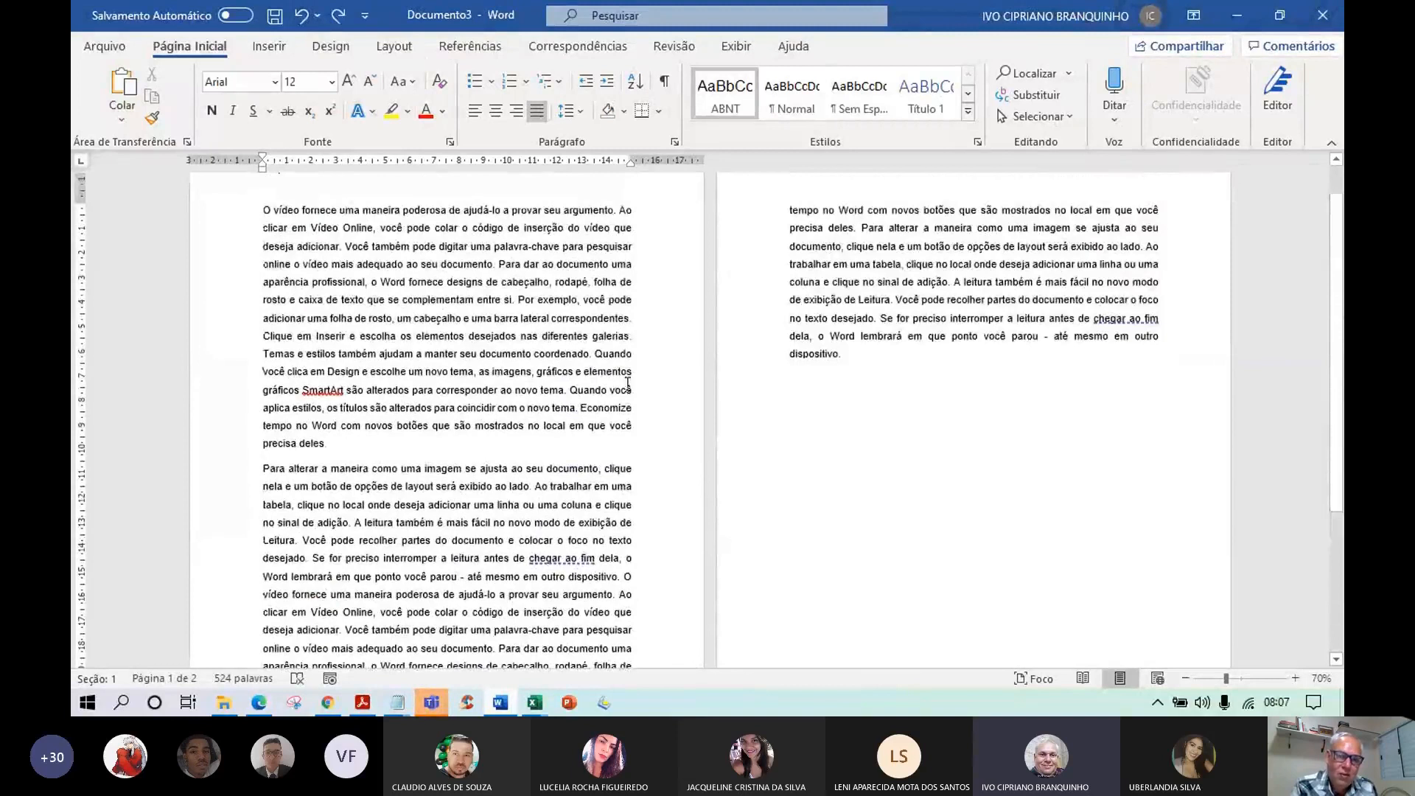
{"action": "left_click", "coordinate": [374, 267]}
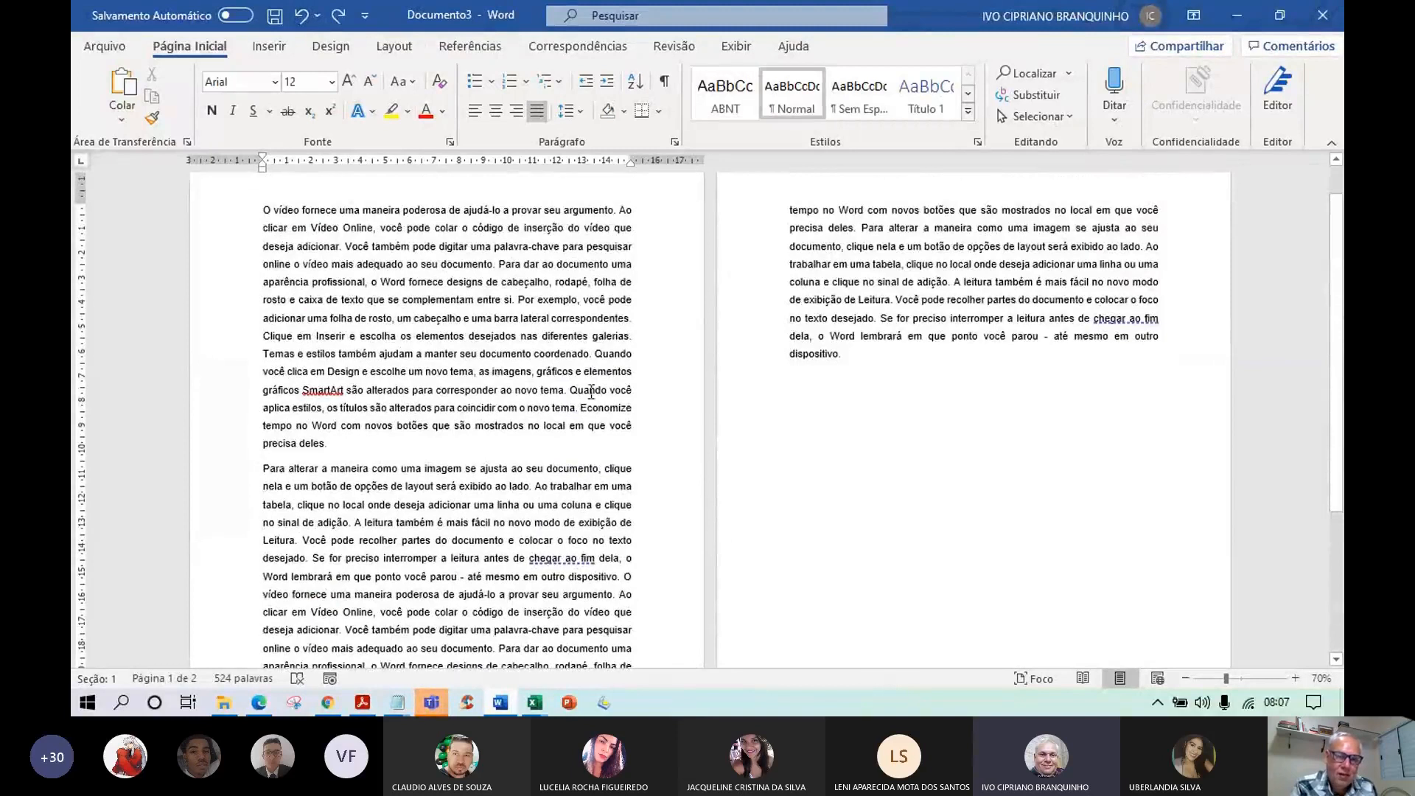
- Apply the ABNT style to the second paragraph and check the formatting of the text down to the third paragraph
{"action": "left_click", "coordinate": [722, 108]}
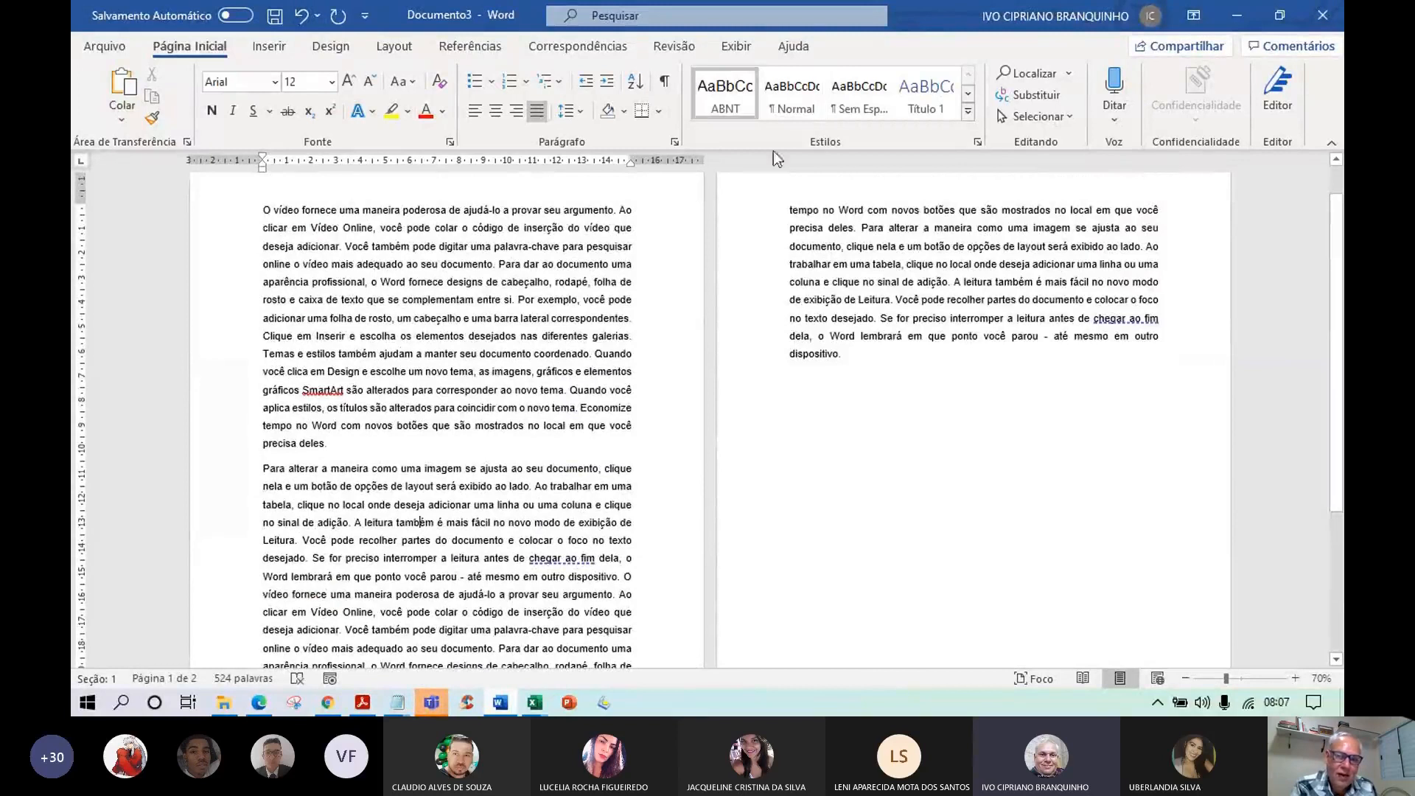
{"action": "scroll", "coordinate": [499, 560], "scroll_direction": "down", "scroll_amount": 3}
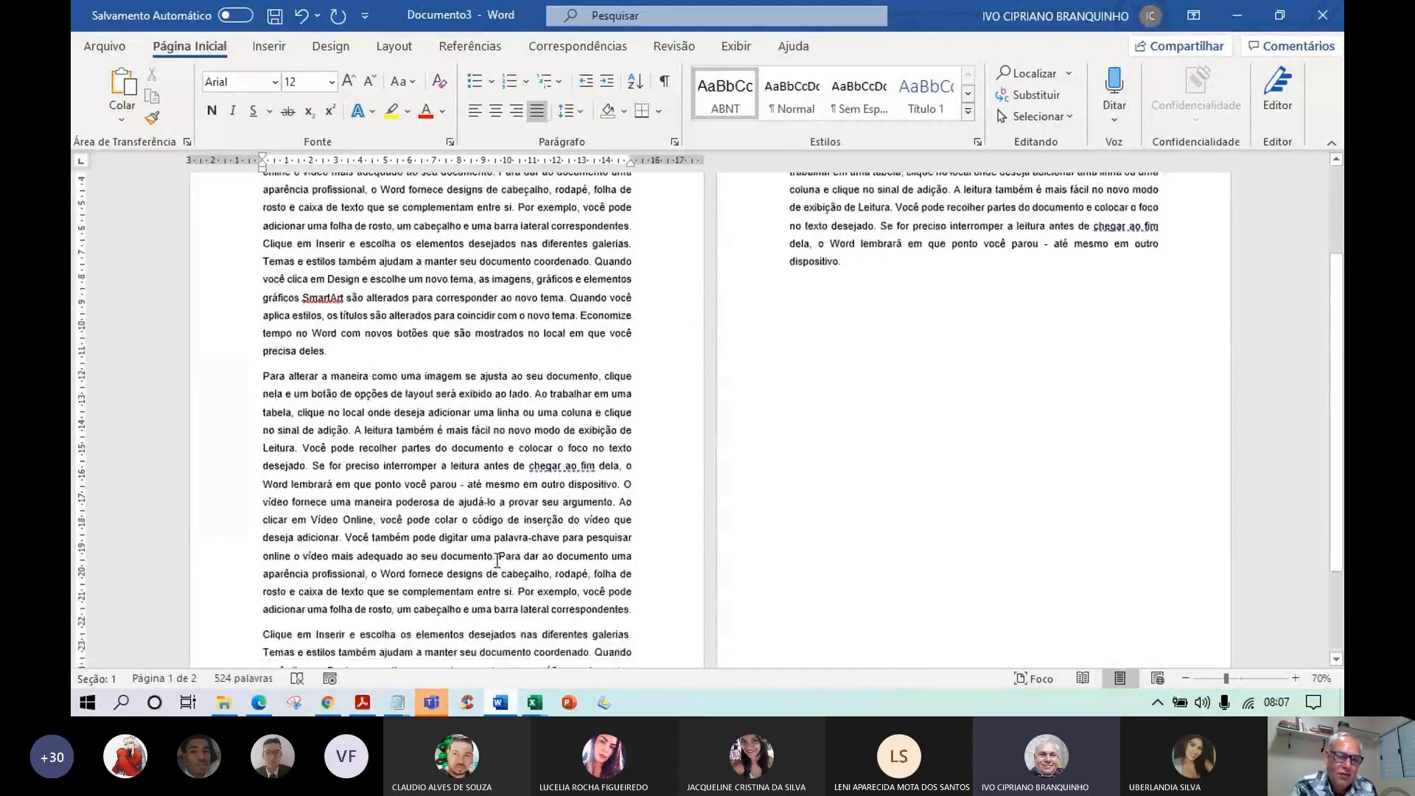
{"action": "scroll", "coordinate": [499, 560], "scroll_direction": "down", "scroll_amount": 4}
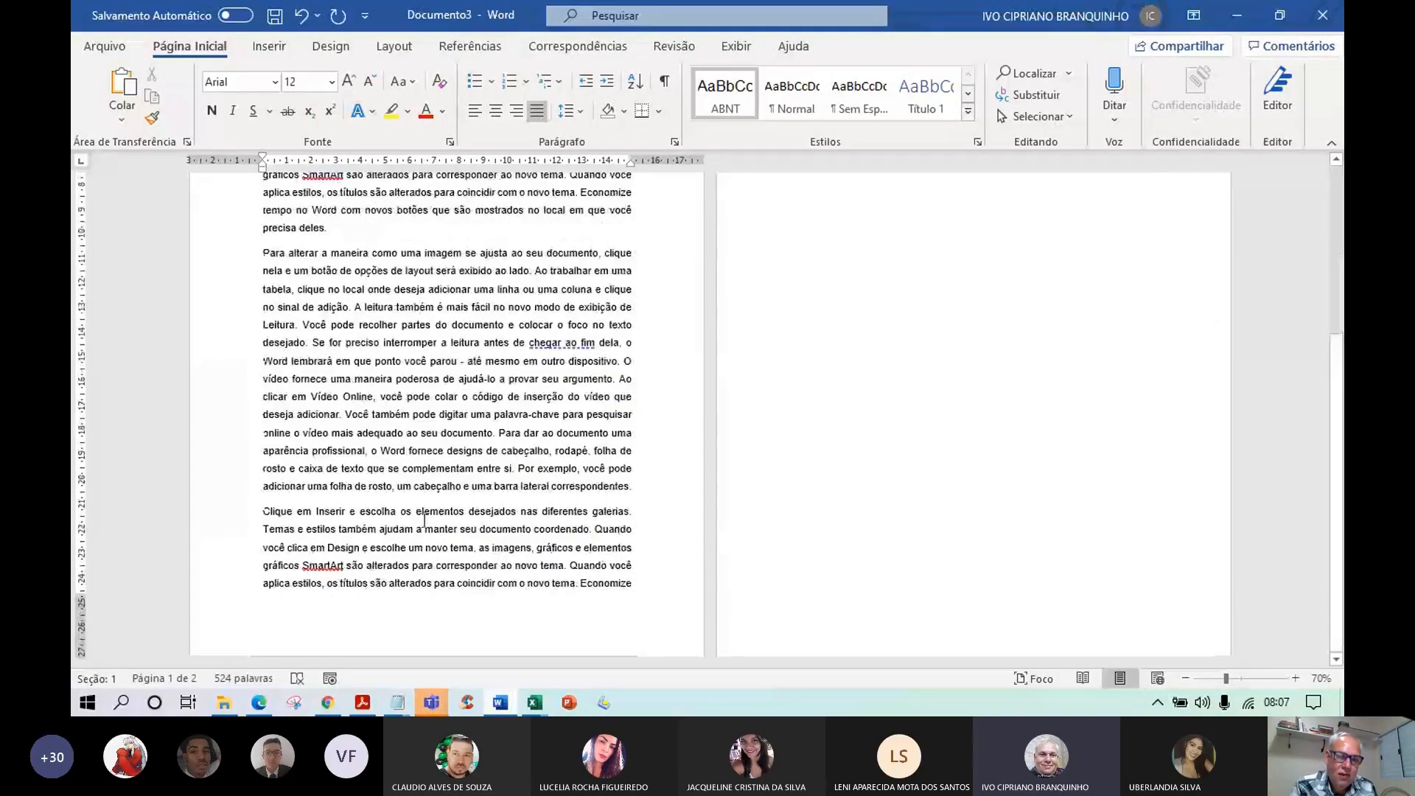
- Undo the last two style applications, including the ABNT style on the third paragraph
{"action": "left_click", "coordinate": [301, 17]}
{"action": "left_click", "coordinate": [302, 17]}
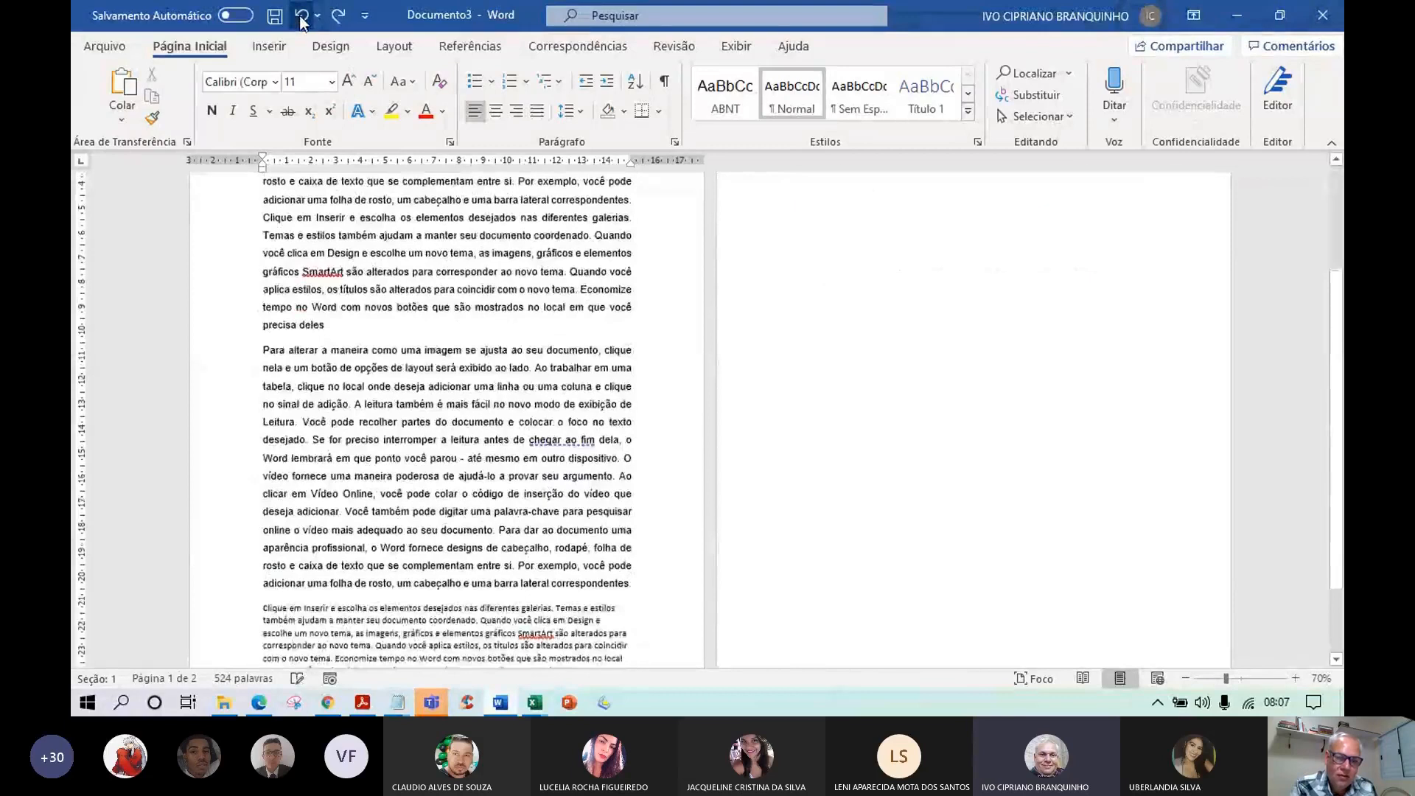
{"action": "scroll", "coordinate": [457, 417], "scroll_direction": "down", "scroll_amount": 3}
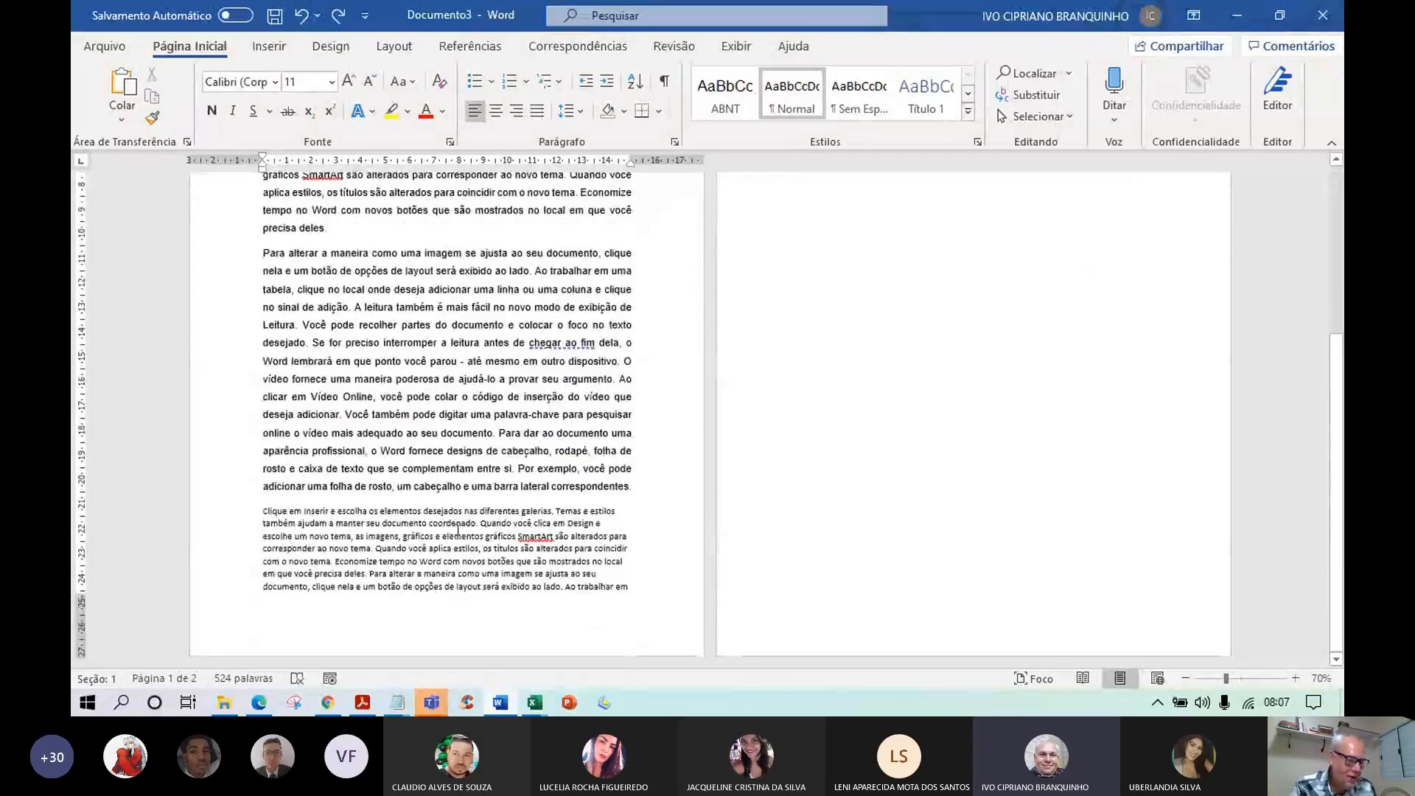
- Apply the ABNT style to the third paragraph, which begins with "Clique em Inserir"
{"action": "left_click", "coordinate": [1297, 678]}
{"action": "left_click", "coordinate": [1297, 677]}
{"action": "left_click", "coordinate": [1296, 678]}
{"action": "left_click", "coordinate": [1297, 678]}
{"action": "left_click", "coordinate": [1297, 678]}
{"action": "left_click", "coordinate": [1297, 678]}
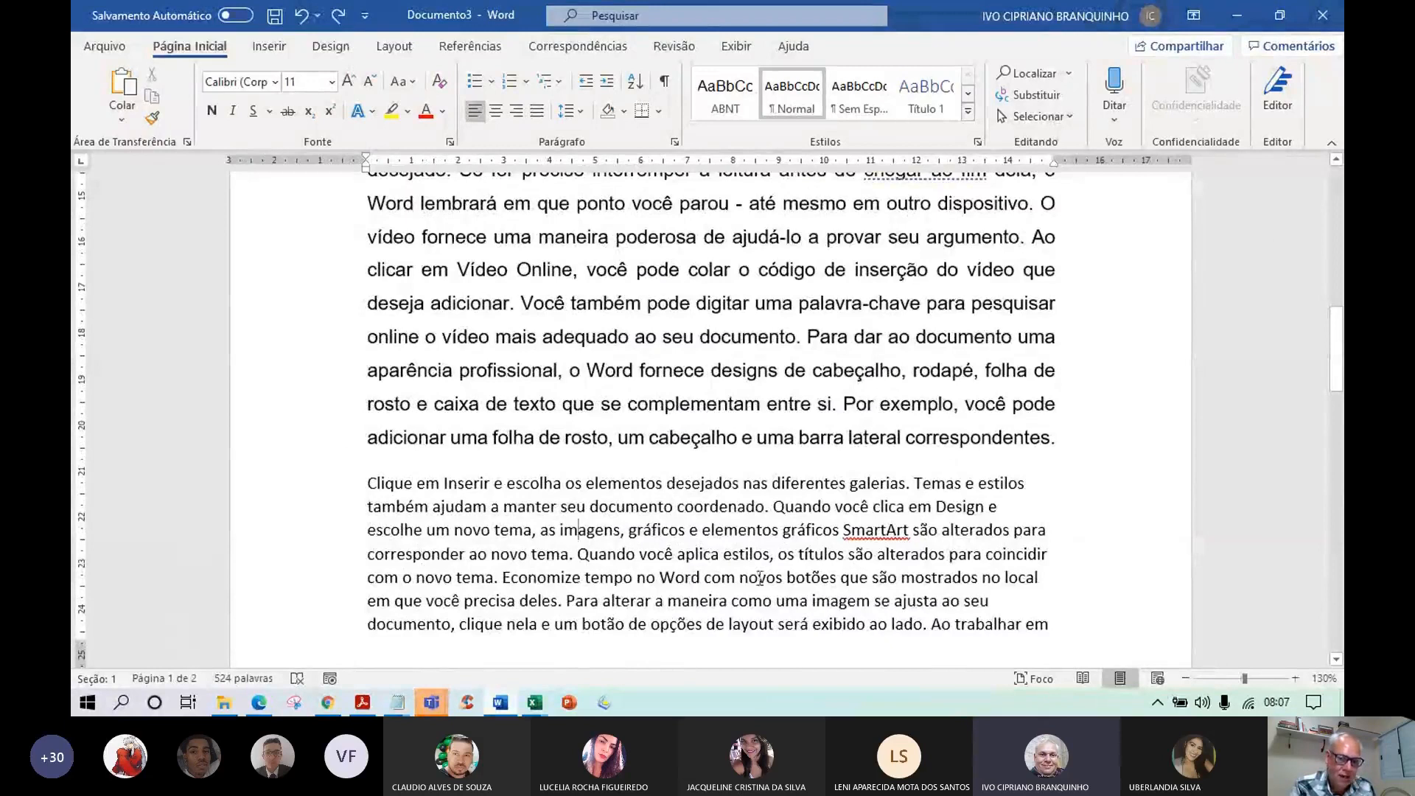
{"action": "left_click", "coordinate": [784, 509]}
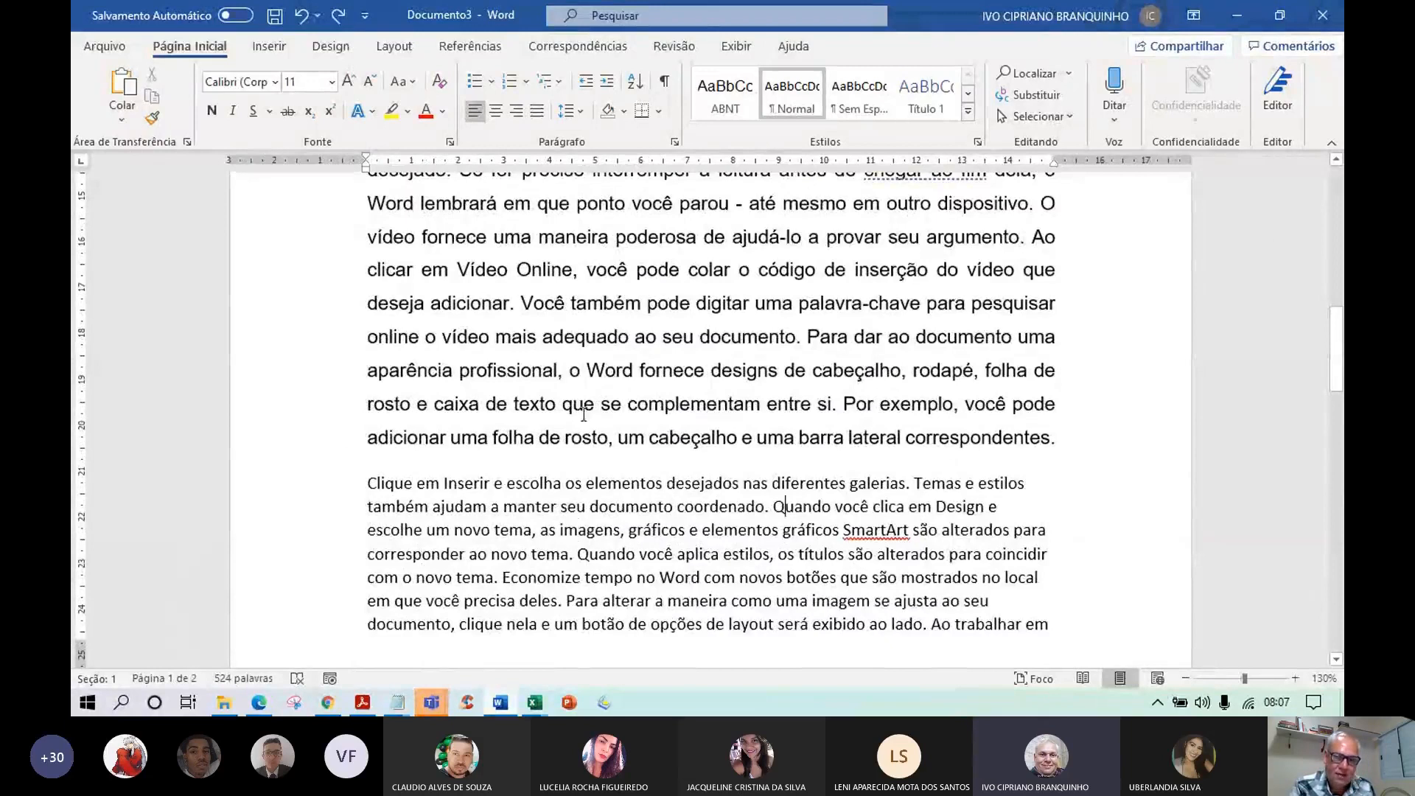
{"action": "left_click", "coordinate": [725, 94]}
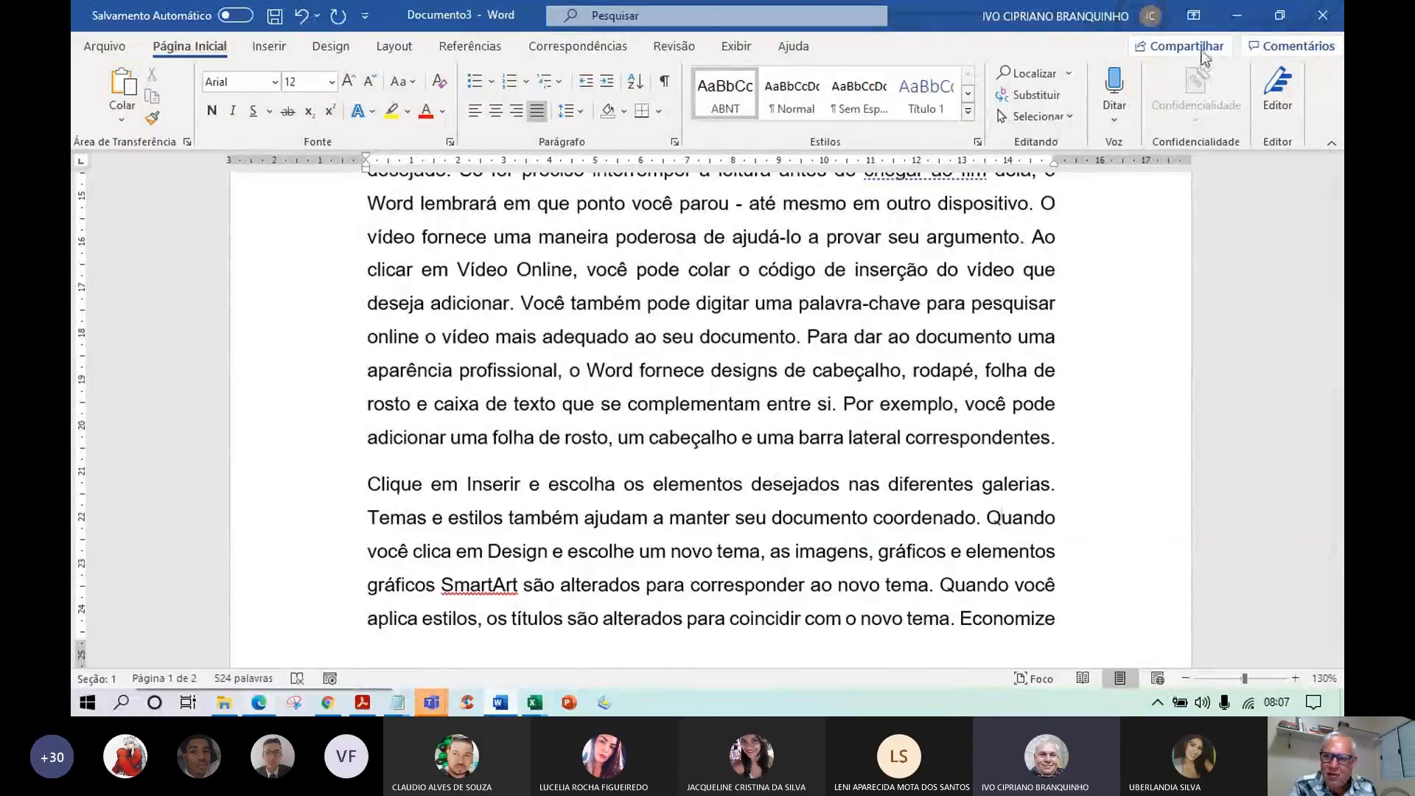
- Minimize the document window and the floating meeting window to clear the desktop
{"action": "left_click", "coordinate": [1244, 26]}
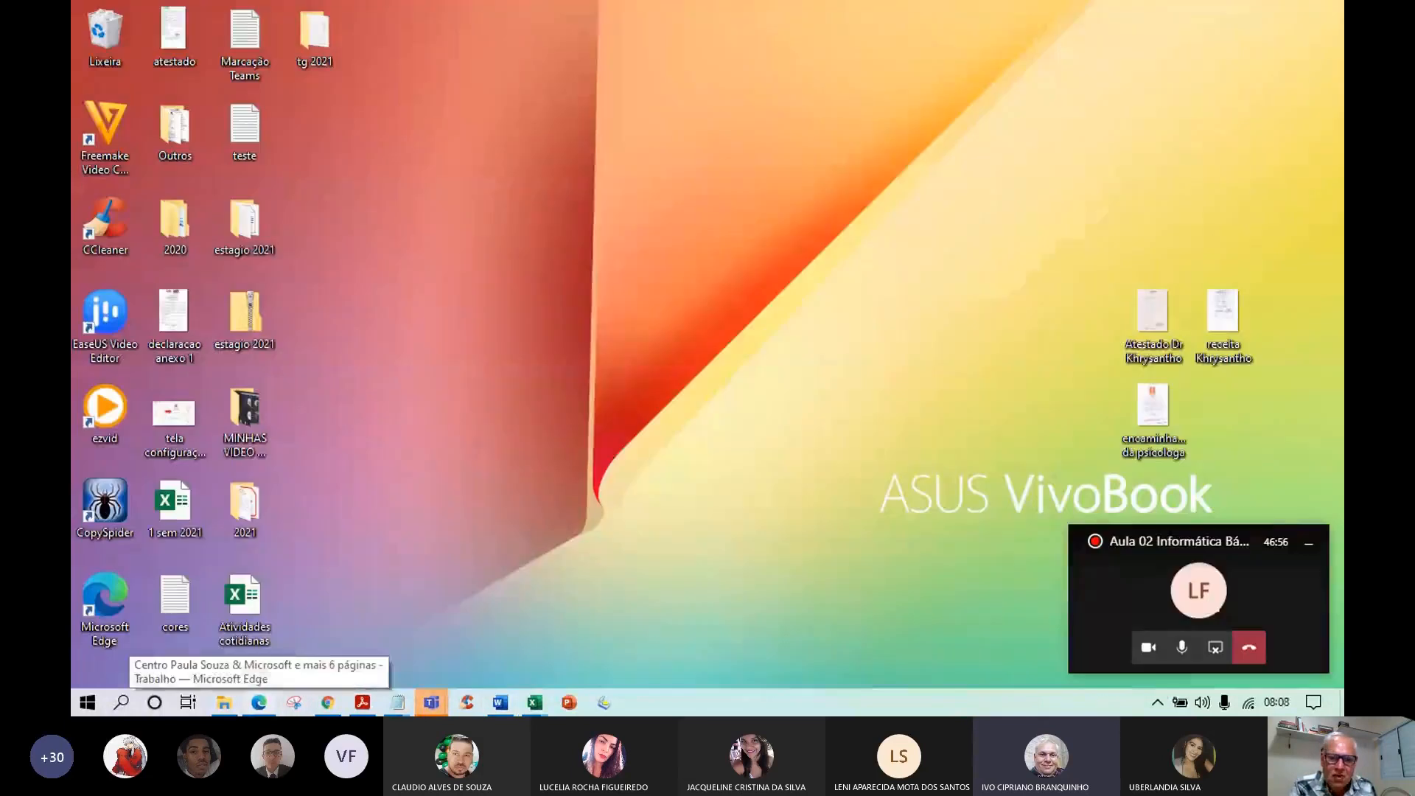
{"action": "left_click", "coordinate": [1306, 546]}
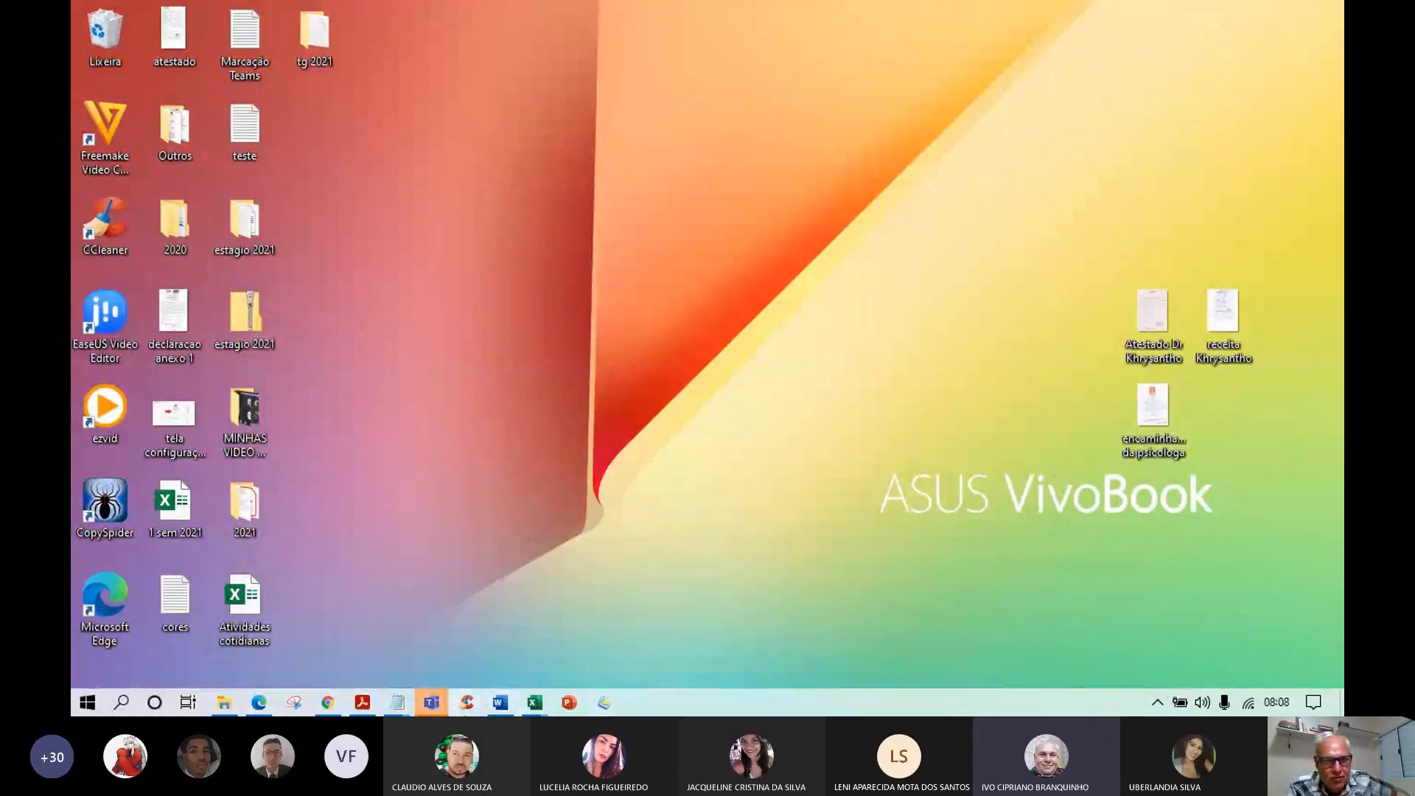